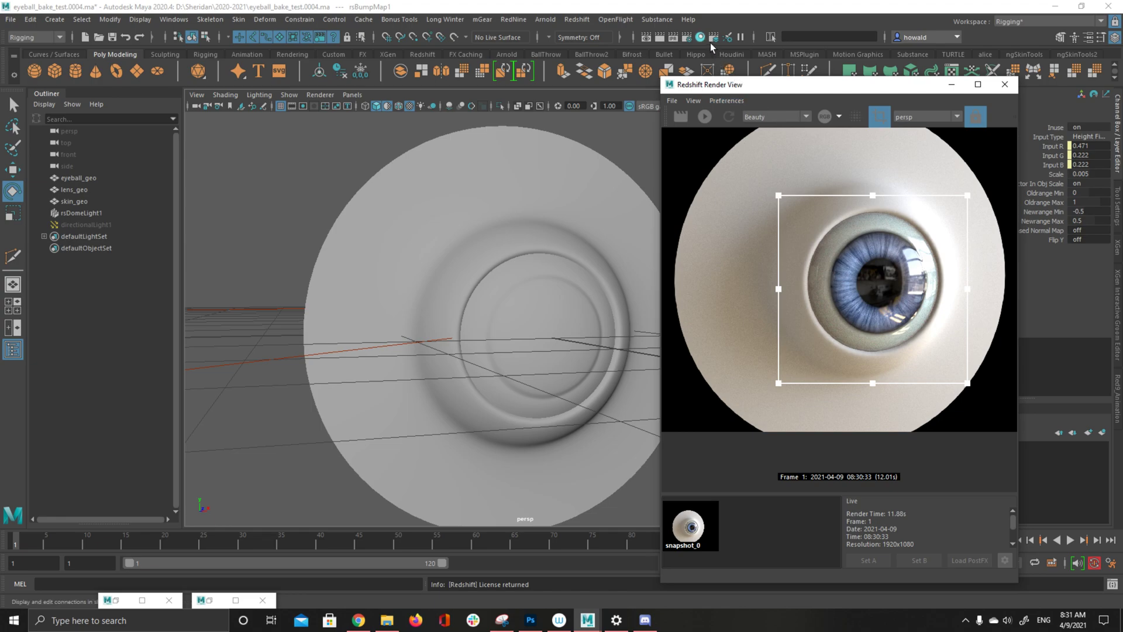
Open the Hypershade and move its window so the rs_iris shading network and node properties are in view
{"action": "left_click", "coordinate": [728, 70]}
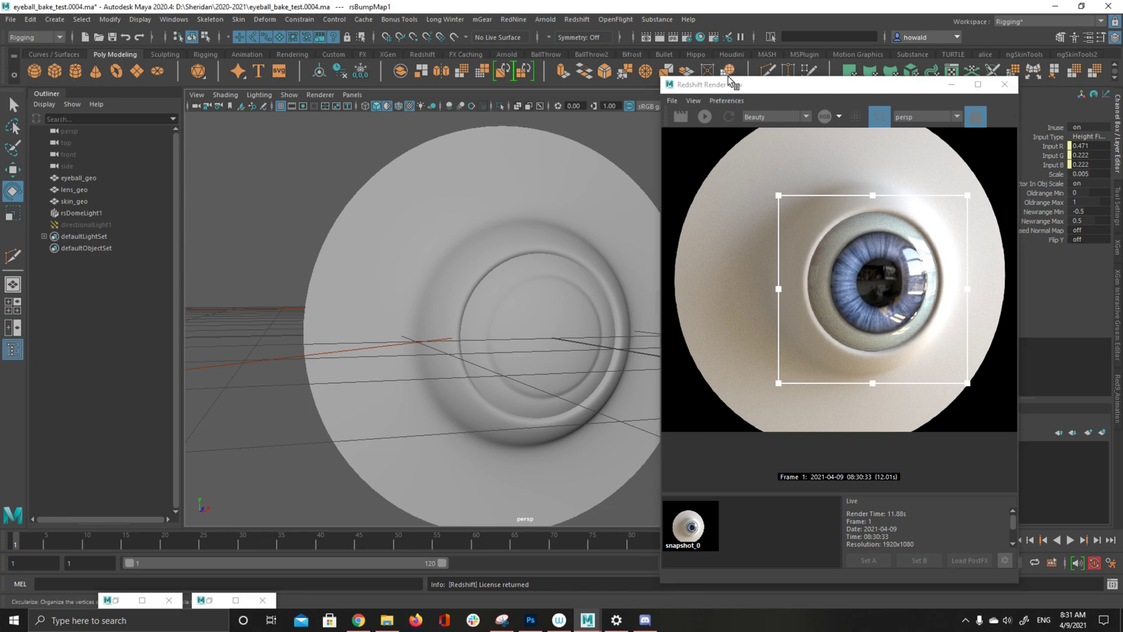
{"action": "left_click", "coordinate": [713, 38]}
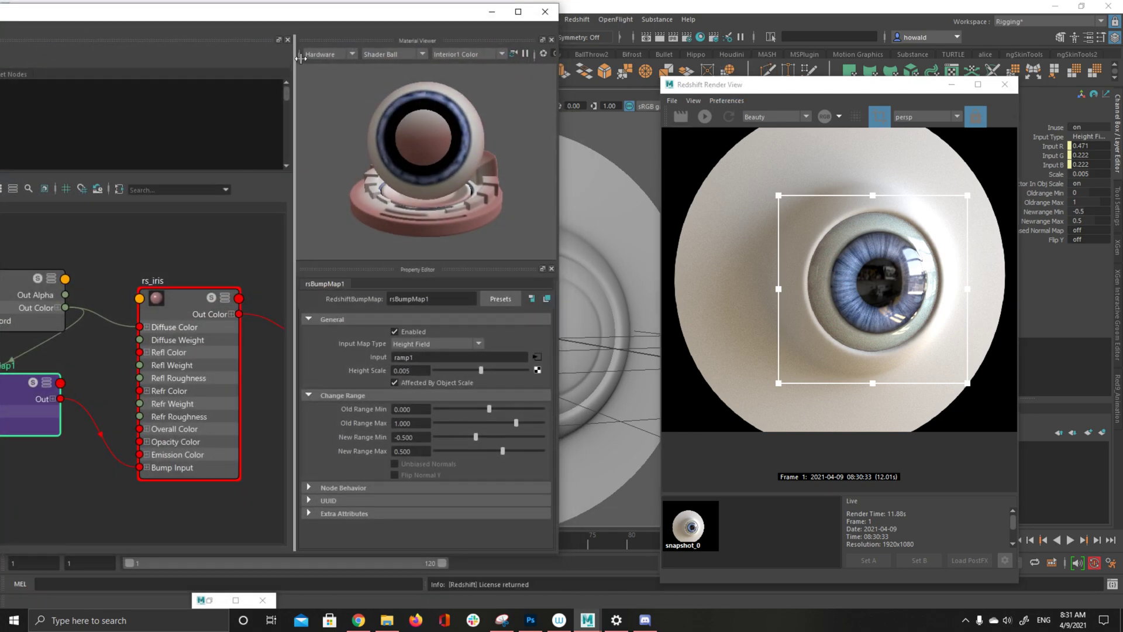
{"action": "middle_click_drag", "start_coordinate": [78, 346], "coordinate": [174, 340]}
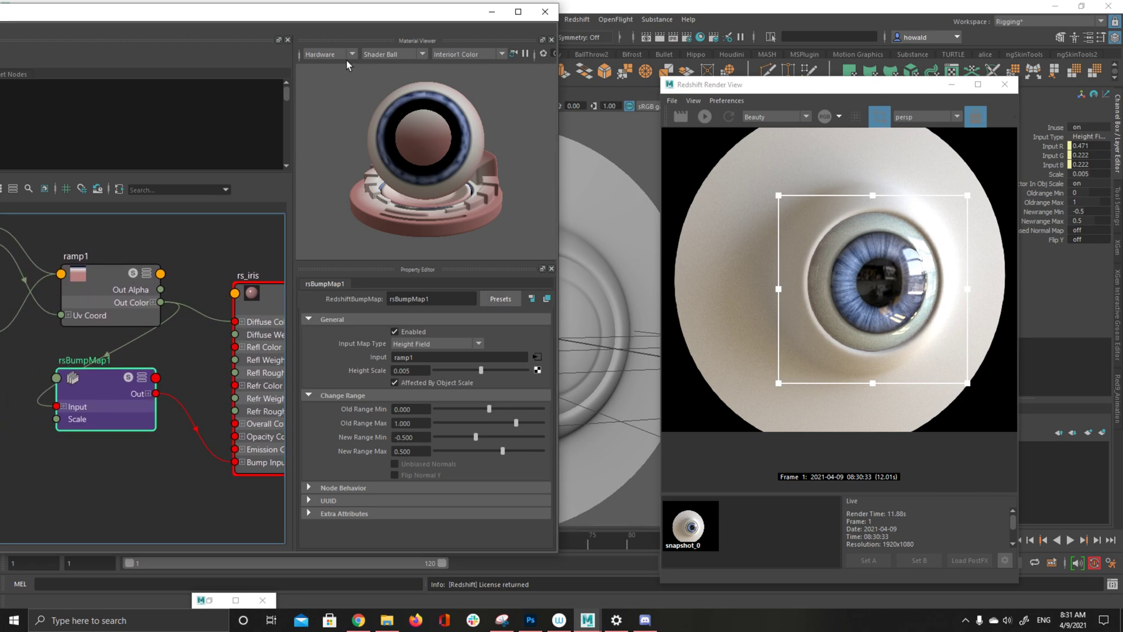
{"action": "left_click_drag", "start_coordinate": [336, 12], "coordinate": [538, 12]}
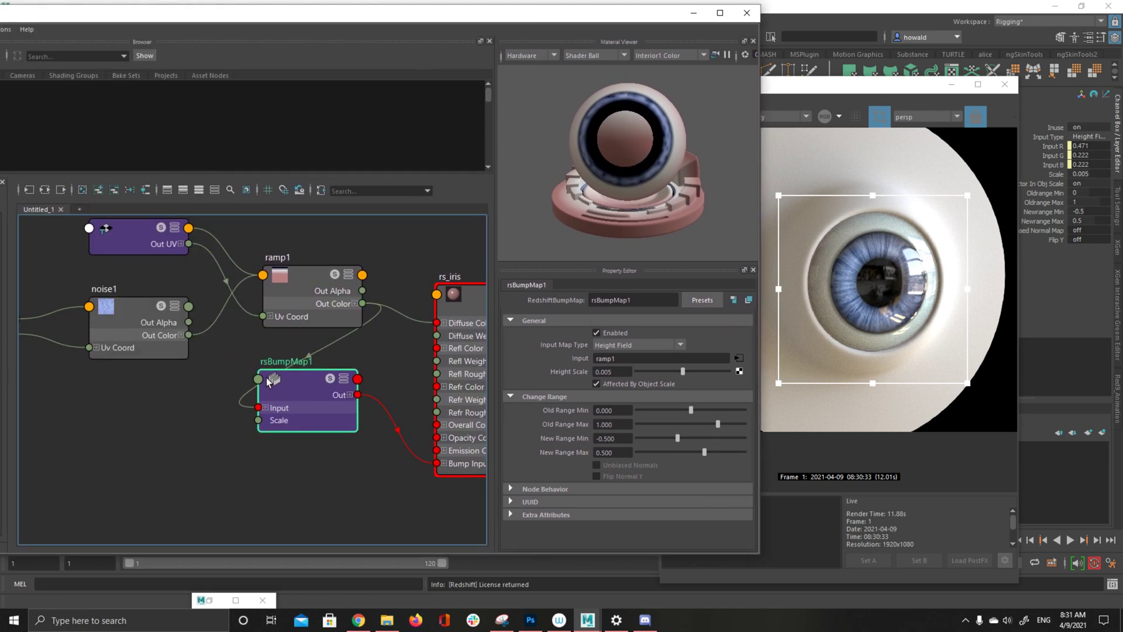
Shift the place2dTexture1, place2dTexture2, noise1 and ramp1 nodes leftward in the graph, away from rsBumpMap1
{"action": "middle_click_drag", "start_coordinate": [268, 381], "coordinate": [414, 437]}
{"action": "left_click_drag", "start_coordinate": [66, 275], "coordinate": [375, 413]}
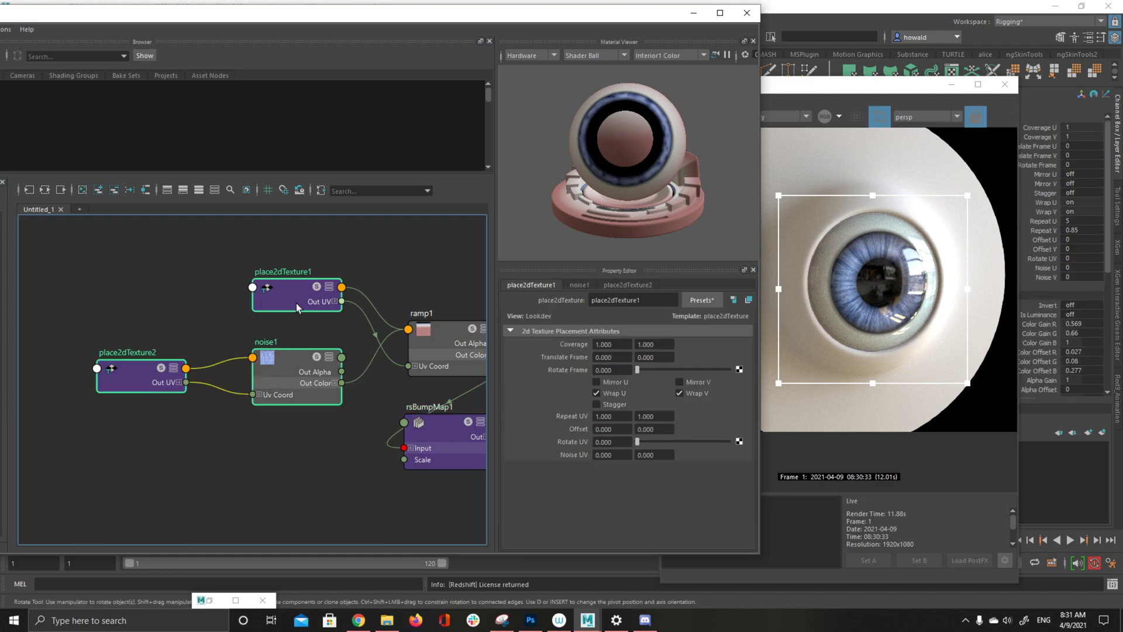
{"action": "left_click_drag", "start_coordinate": [296, 303], "coordinate": [145, 322]}
{"action": "left_click_drag", "start_coordinate": [415, 343], "coordinate": [259, 381]}
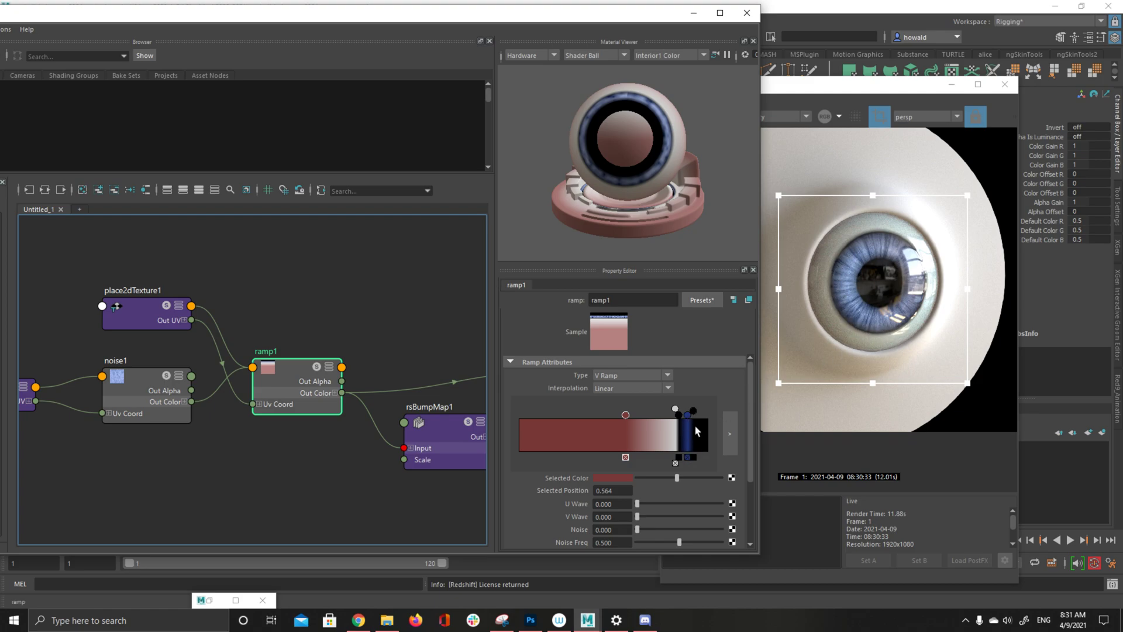
Examine the noise1 texture's noise type and Color Balance attributes
{"action": "left_click", "coordinate": [150, 387]}
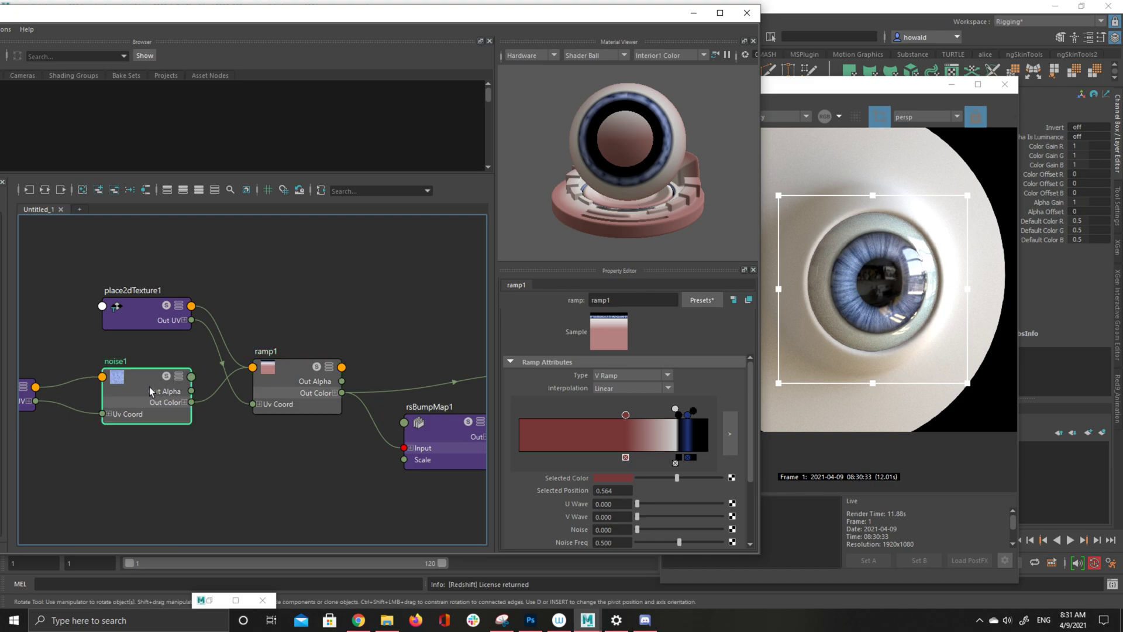
{"action": "left_click_drag", "start_coordinate": [149, 388], "coordinate": [160, 383]}
{"action": "scroll", "coordinate": [648, 485], "scroll_direction": "down", "scroll_amount": 2}
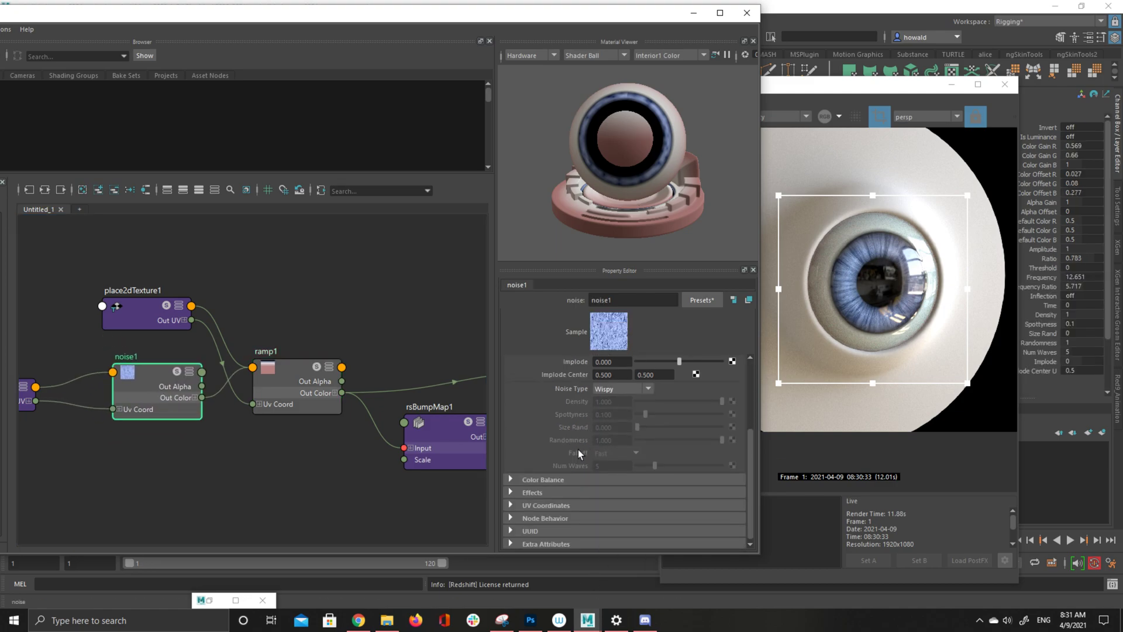
{"action": "left_click", "coordinate": [550, 479]}
{"action": "scroll", "coordinate": [655, 521], "scroll_direction": "down", "scroll_amount": 2}
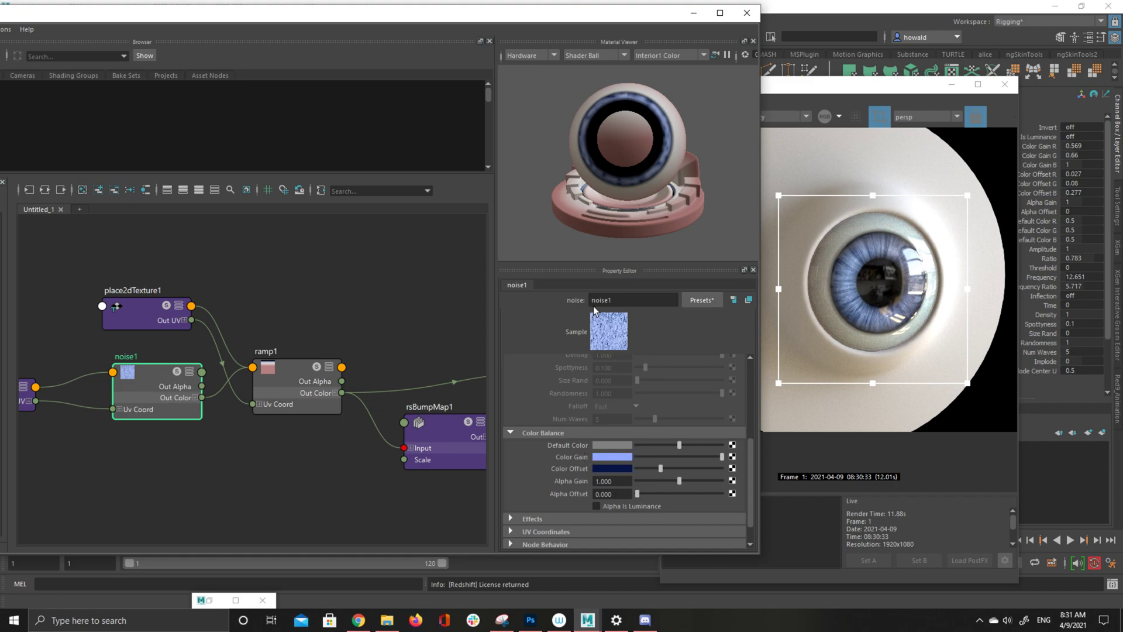
Examine the Repeat UV values of place2dTexture2, the placement node feeding noise1, and reselect noise1
{"action": "scroll", "coordinate": [75, 430], "scroll_direction": "down", "scroll_amount": 3}
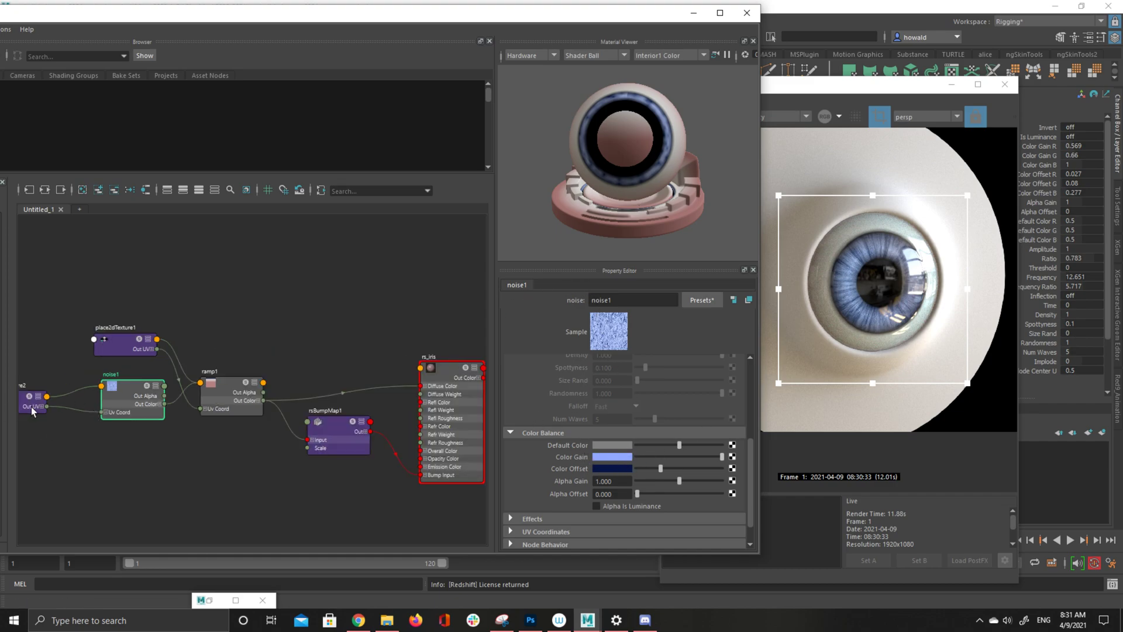
{"action": "left_click", "coordinate": [31, 407]}
{"action": "left_click", "coordinate": [654, 416]}
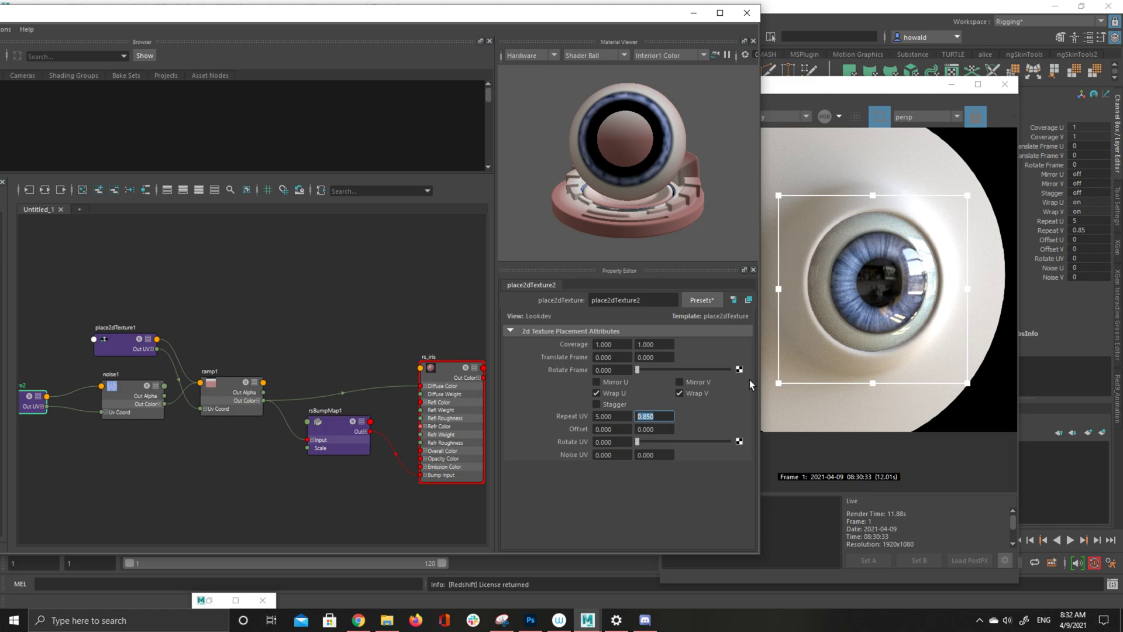
{"action": "key", "text": "shift+Tab"}
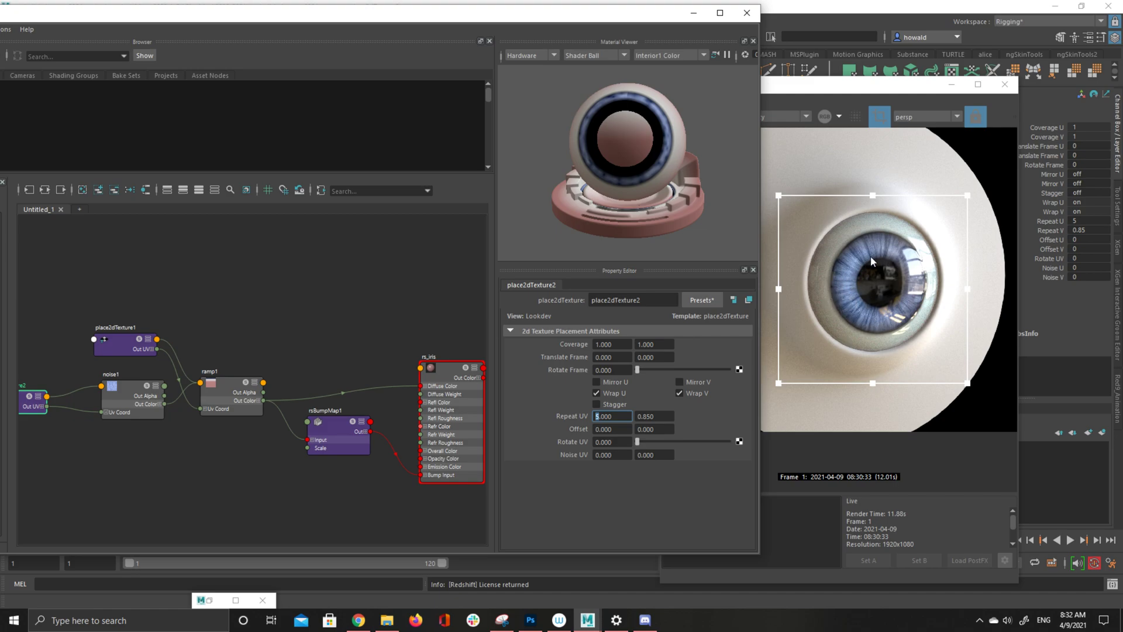
{"action": "left_click", "coordinate": [140, 407]}
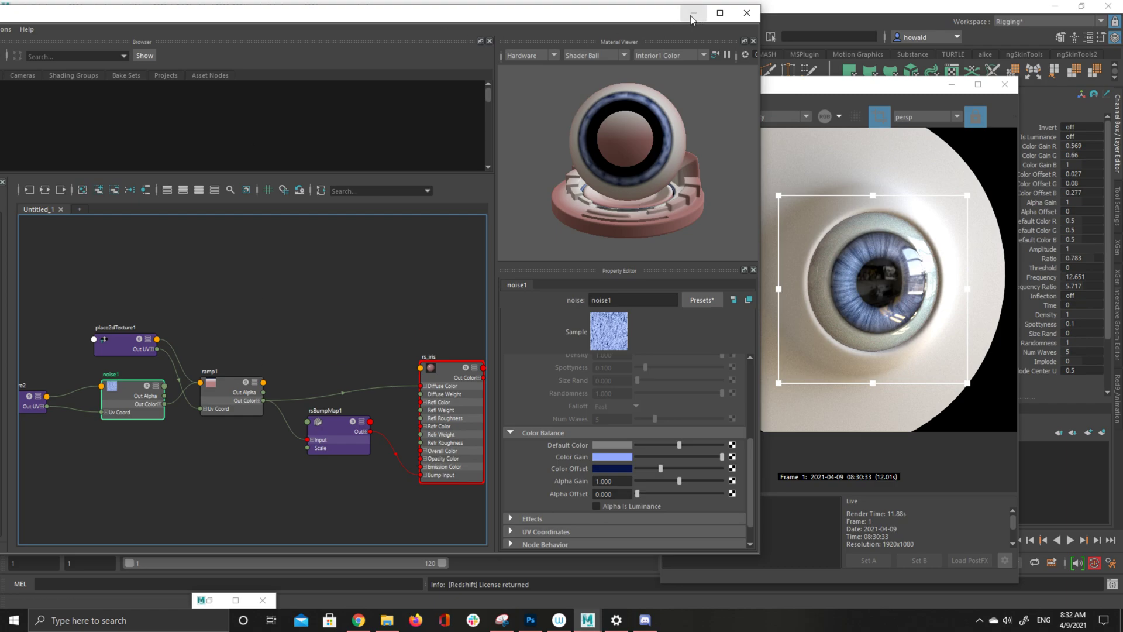
Minimise the Hypershade and clear the selection in the scene
{"action": "left_click_drag", "start_coordinate": [655, 24], "coordinate": [690, 114]}
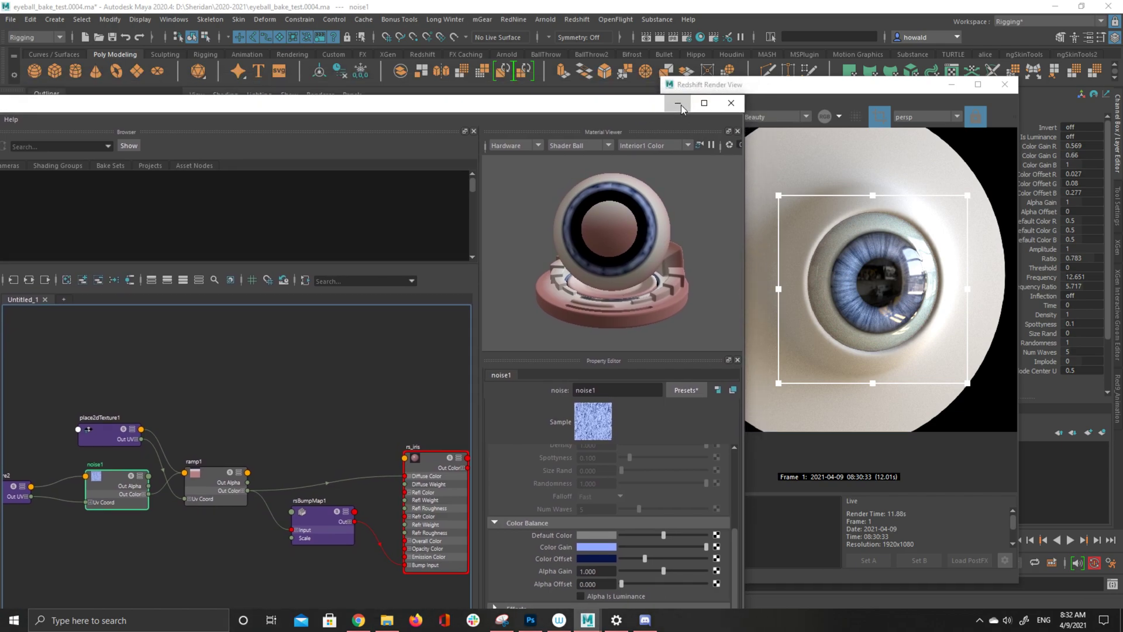
{"action": "left_click", "coordinate": [678, 103]}
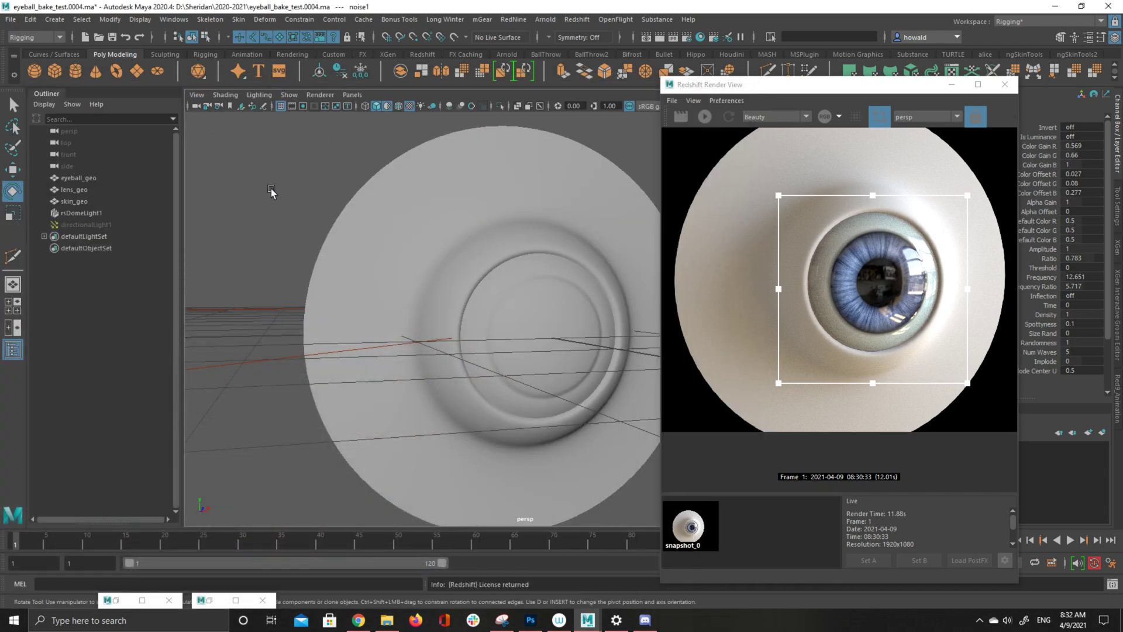
{"action": "left_click", "coordinate": [232, 176]}
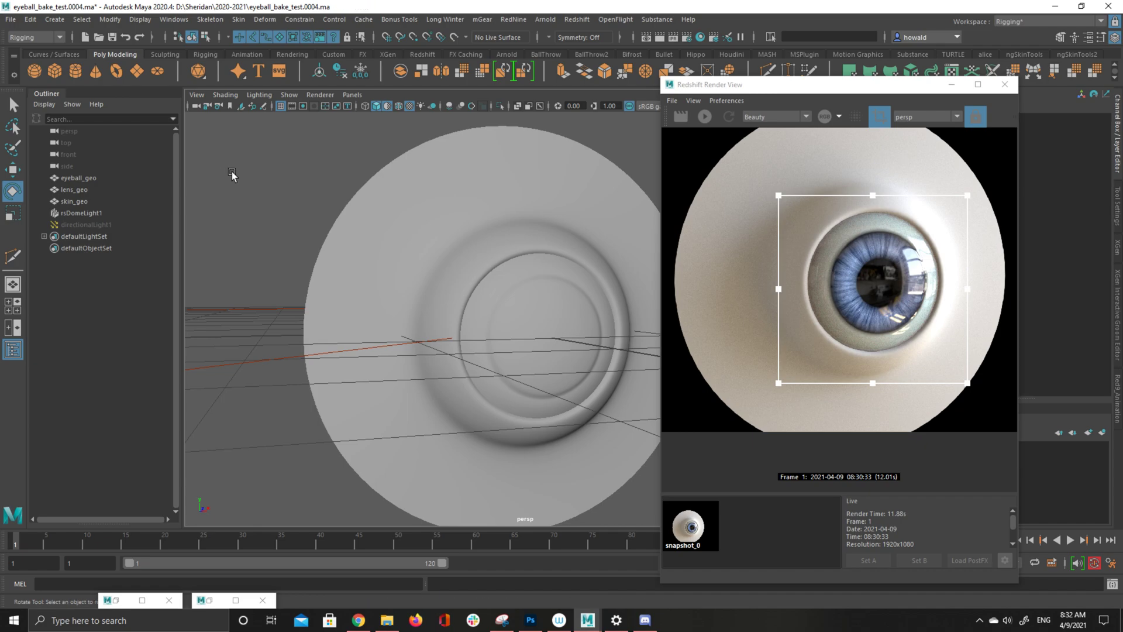
Float the Lighting/Shading commands in their own window and open Transfer Maps from there
{"action": "key", "text": "space"}
{"action": "left_click", "coordinate": [153, 277]}
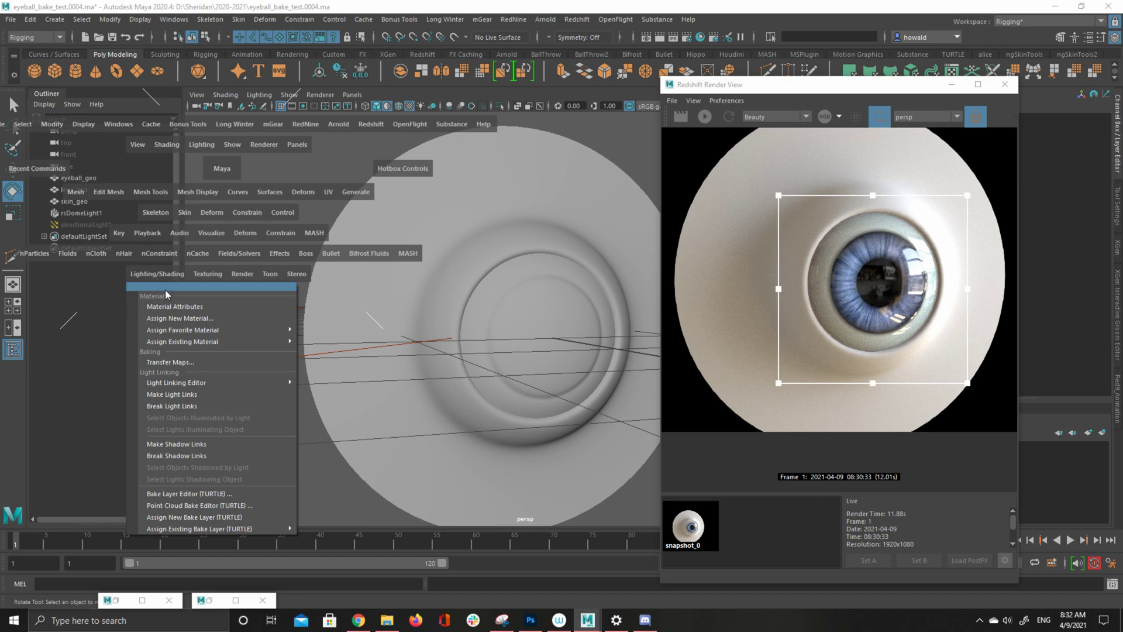
{"action": "left_click", "coordinate": [165, 288]}
{"action": "left_click_drag", "start_coordinate": [227, 276], "coordinate": [232, 118]}
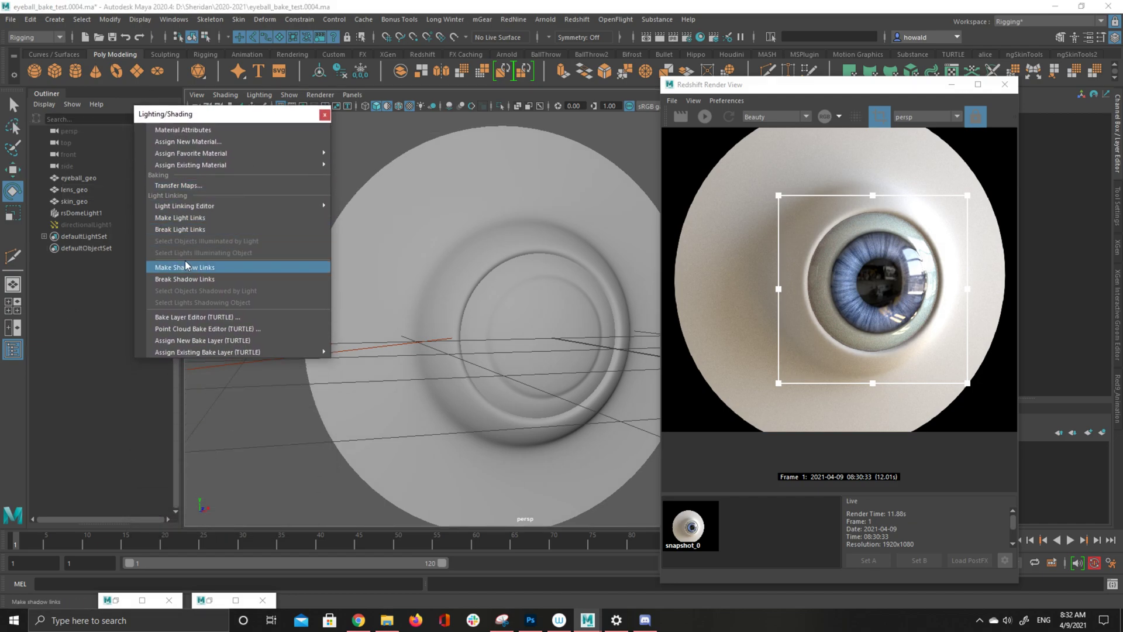
{"action": "left_click", "coordinate": [185, 187]}
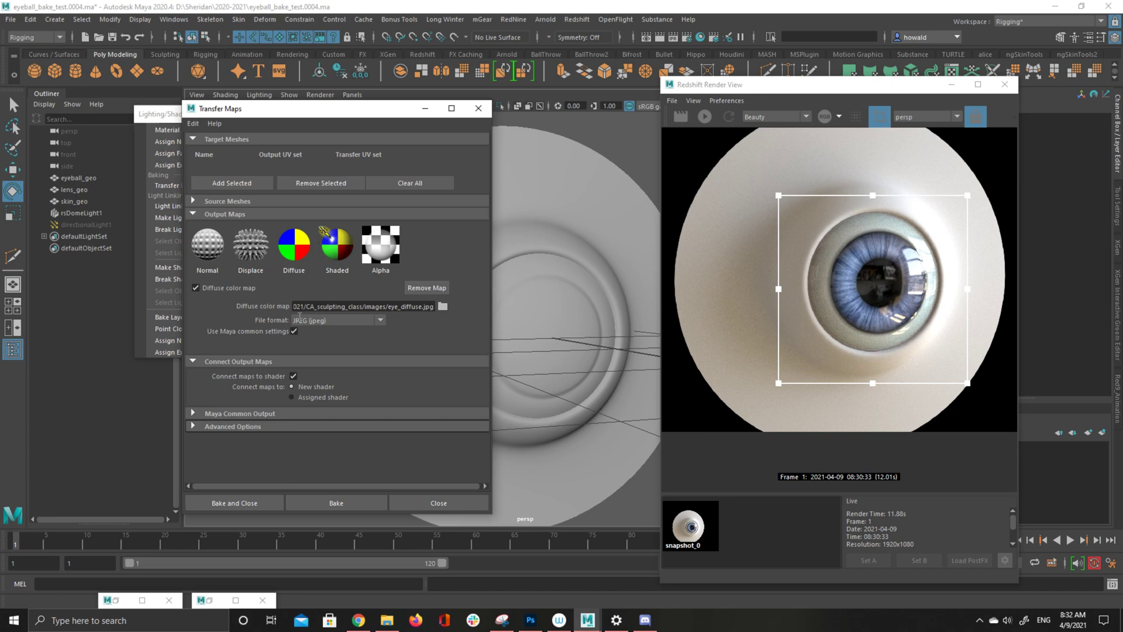
Examine the diffuse map's file format choices and the Maya common output settings, keeping JPEG and the common settings
{"action": "left_click", "coordinate": [336, 321]}
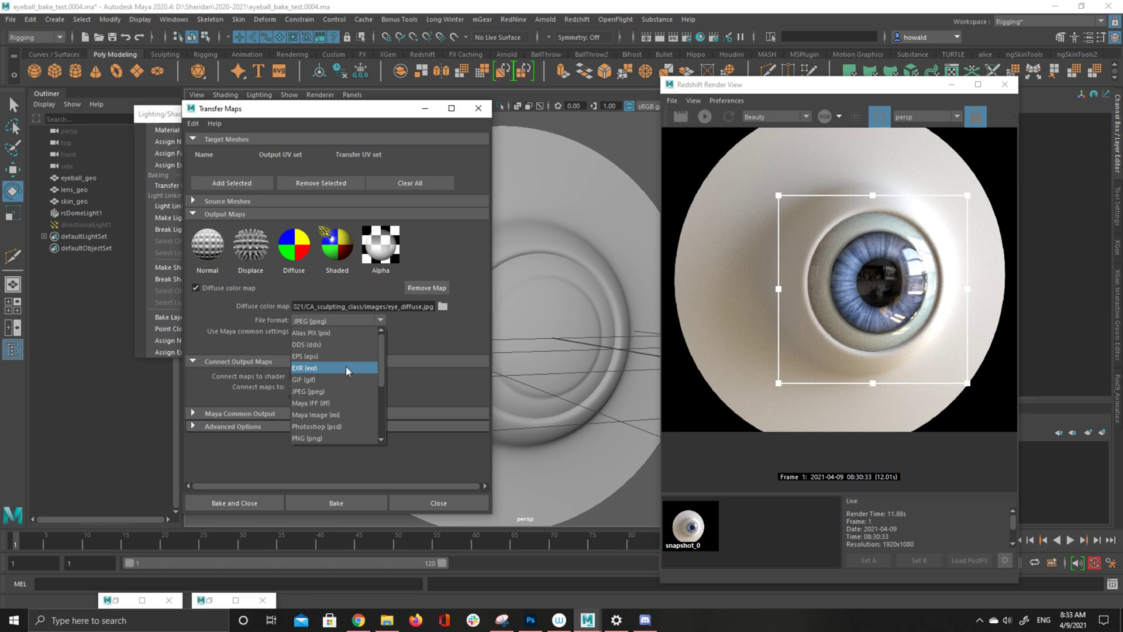
{"action": "left_click", "coordinate": [353, 392]}
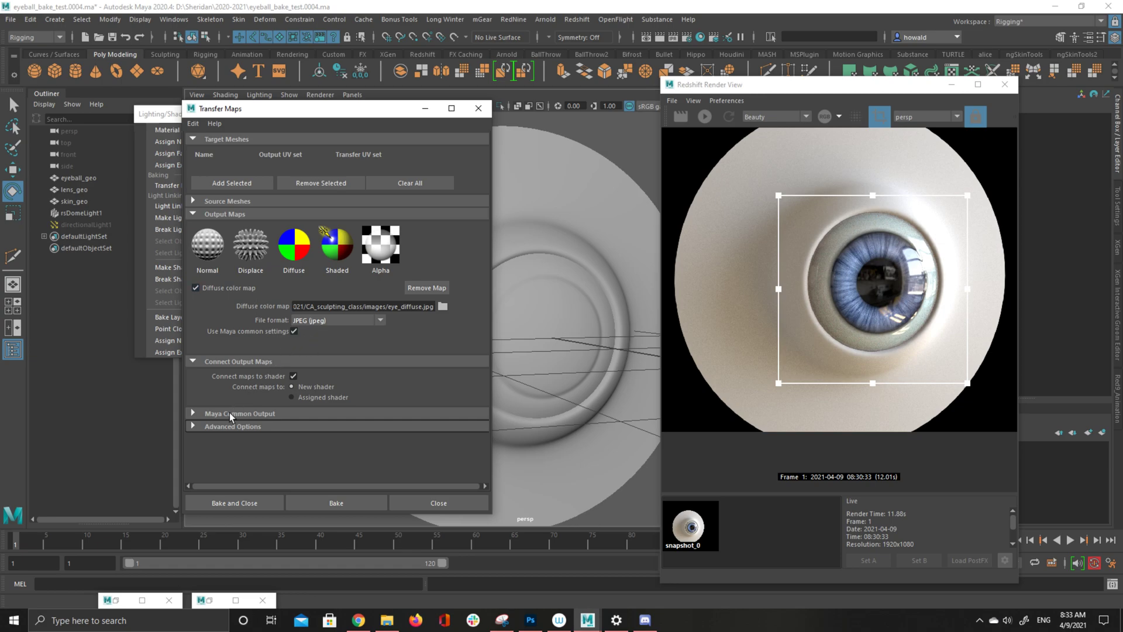
{"action": "left_click", "coordinate": [193, 413]}
{"action": "scroll", "coordinate": [234, 409], "scroll_direction": "down", "scroll_amount": 3}
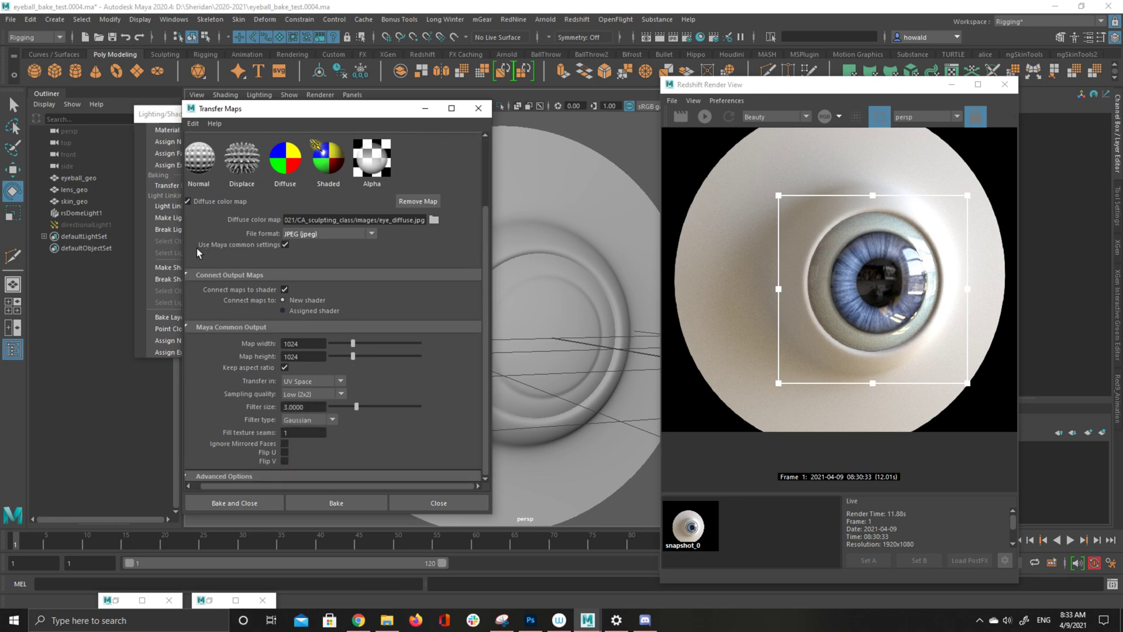
{"action": "left_click", "coordinate": [287, 246]}
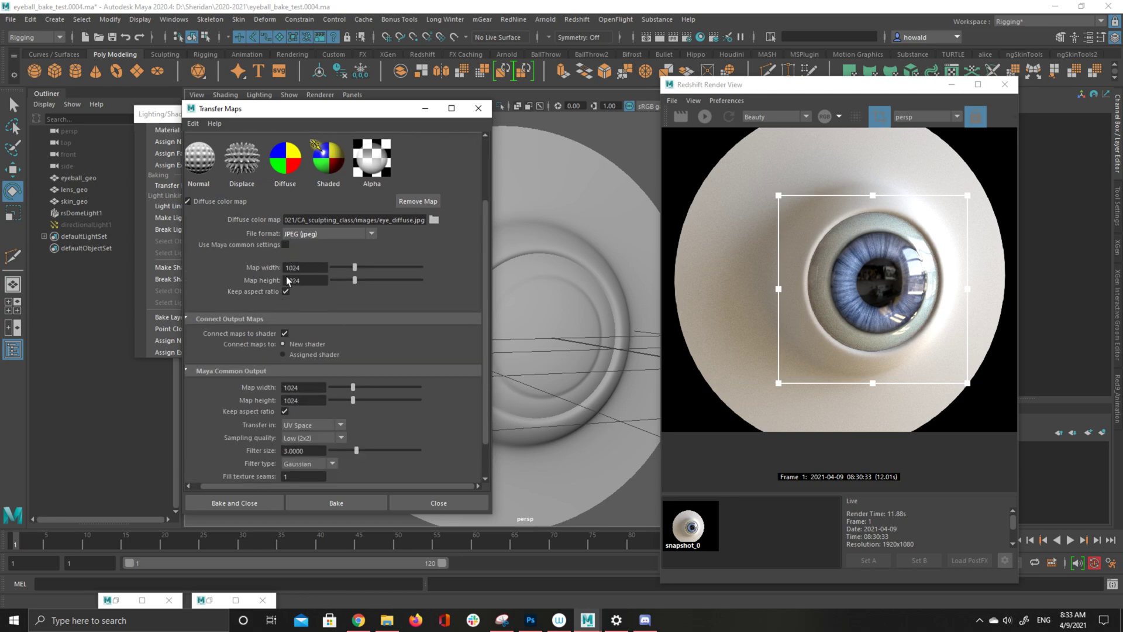
{"action": "left_click", "coordinate": [286, 245]}
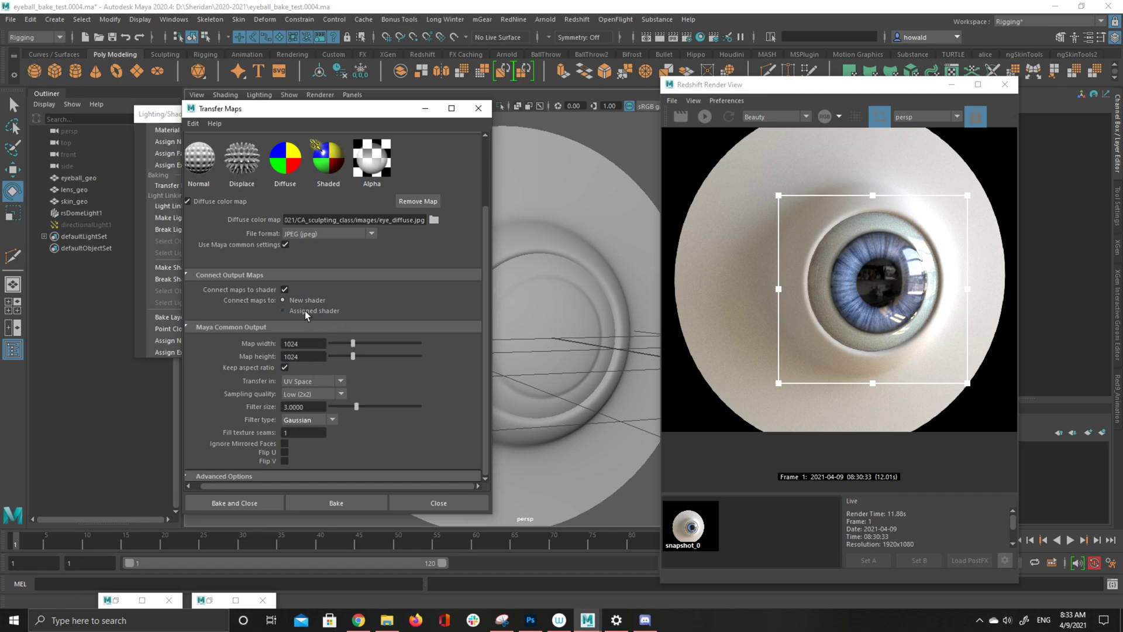
Review the transfer space choices and the advanced search method options for the bake without changing them
{"action": "left_click", "coordinate": [321, 382]}
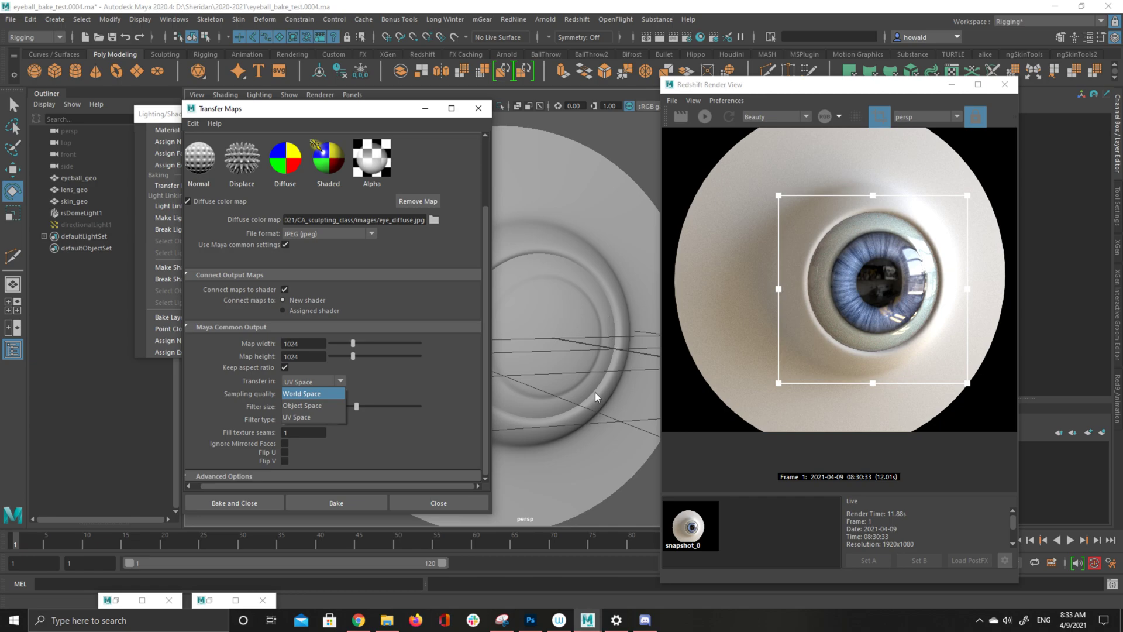
{"action": "left_click", "coordinate": [449, 392]}
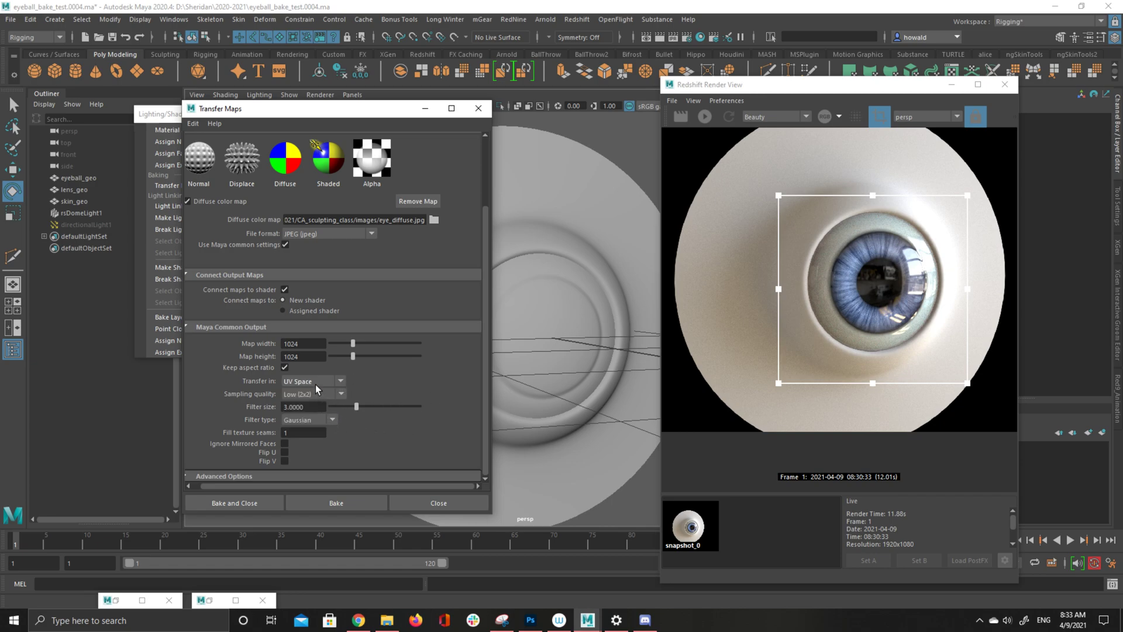
{"action": "left_click", "coordinate": [212, 476]}
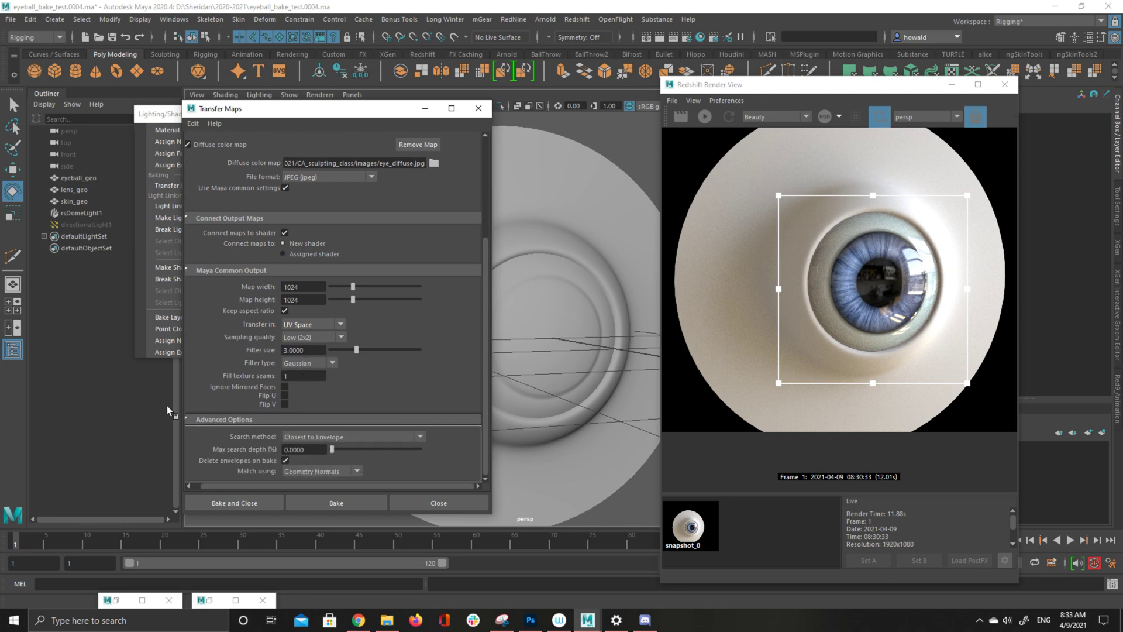
{"action": "left_click", "coordinate": [353, 437]}
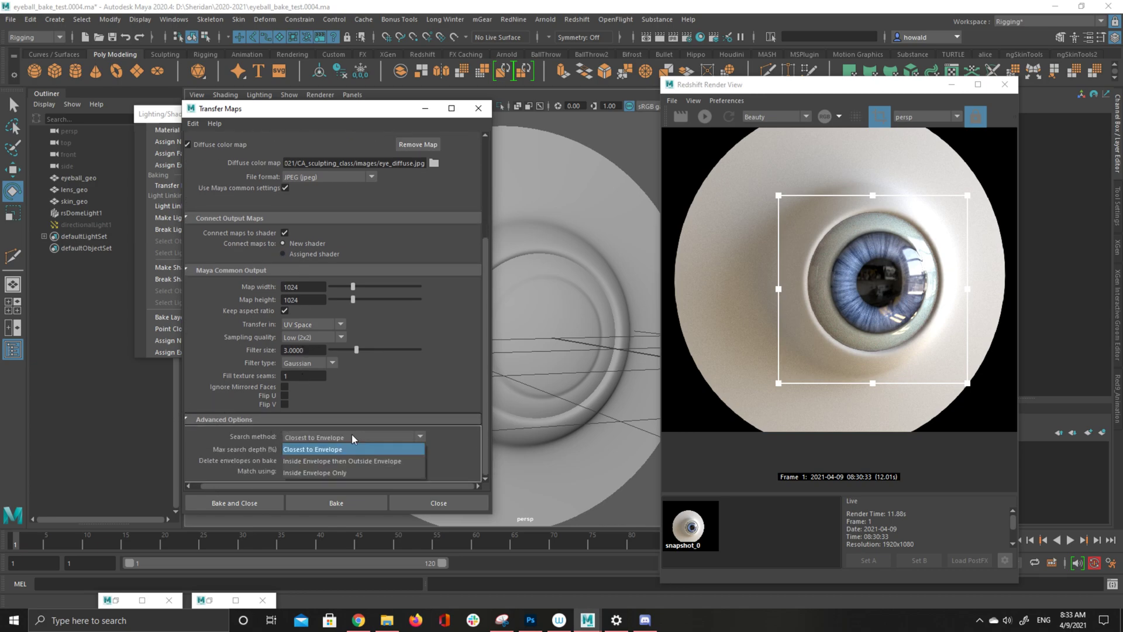
{"action": "left_click", "coordinate": [437, 384]}
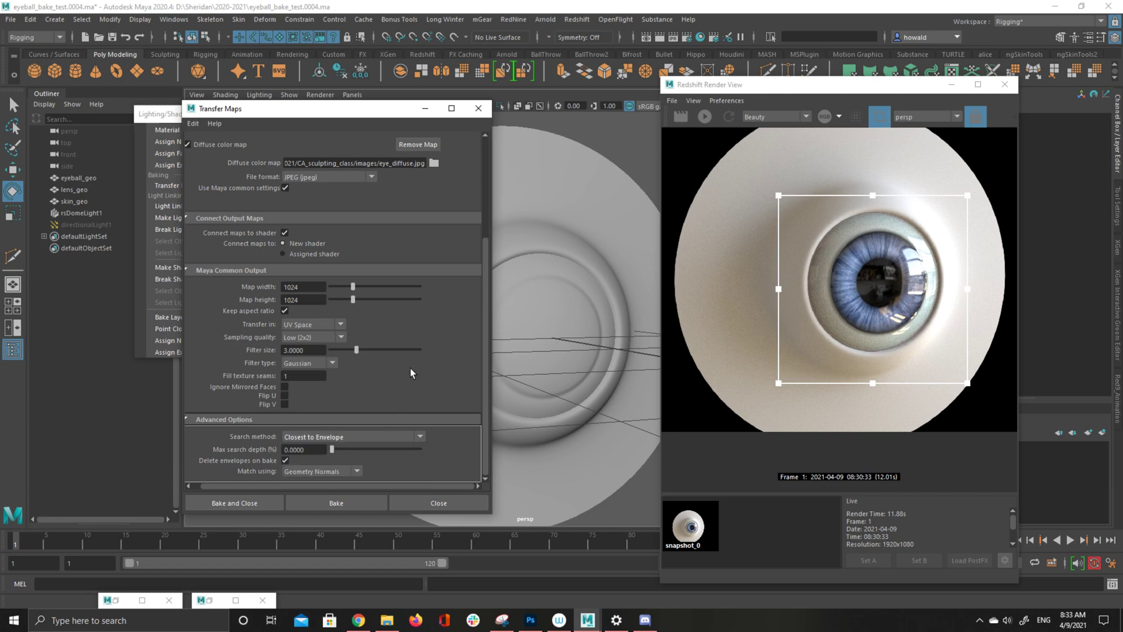
{"action": "scroll", "coordinate": [409, 367], "scroll_direction": "up", "scroll_amount": 2}
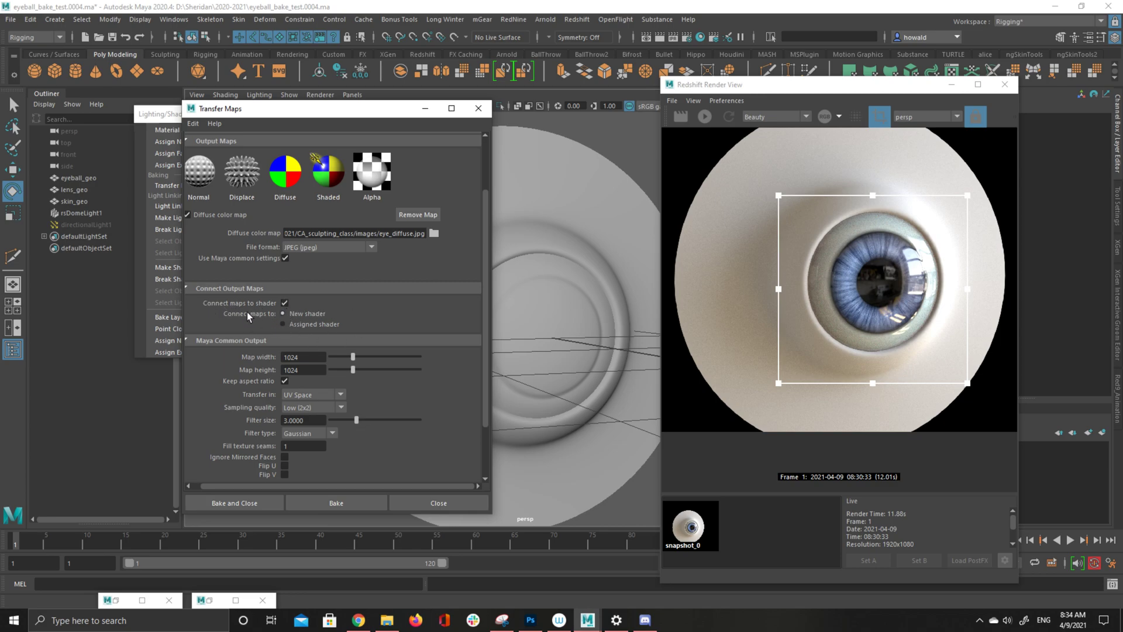
{"action": "scroll", "coordinate": [243, 311], "scroll_direction": "up", "scroll_amount": 2}
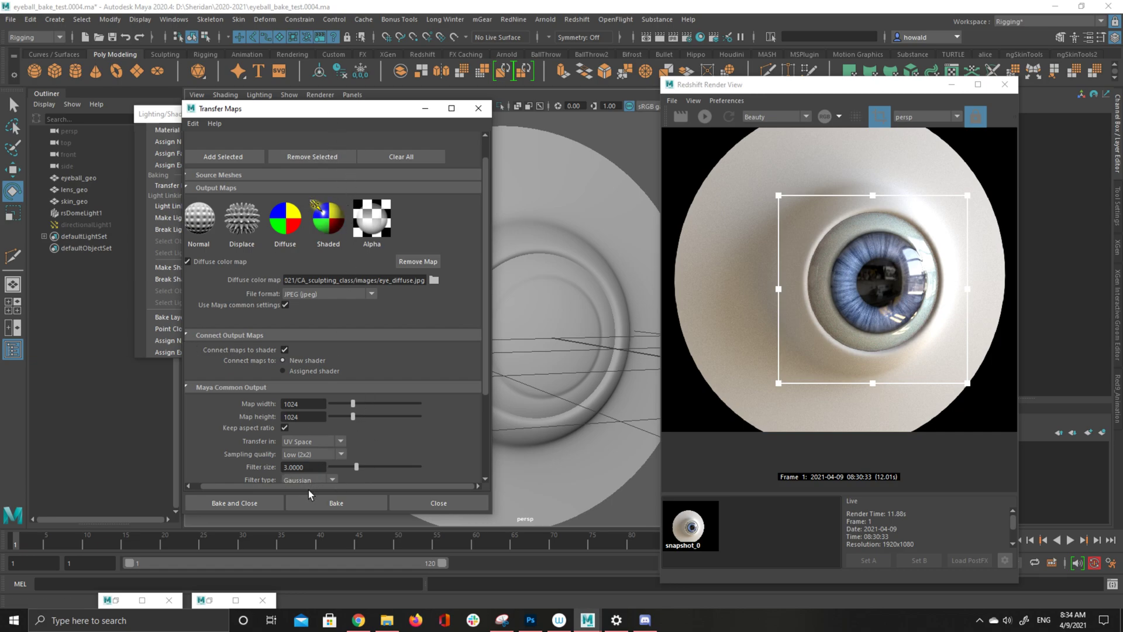
Duplicate eyeball_geo and add the original eyeball_geo as the source mesh in Transfer Maps
{"action": "scroll", "coordinate": [261, 490], "scroll_direction": "up", "scroll_amount": 3}
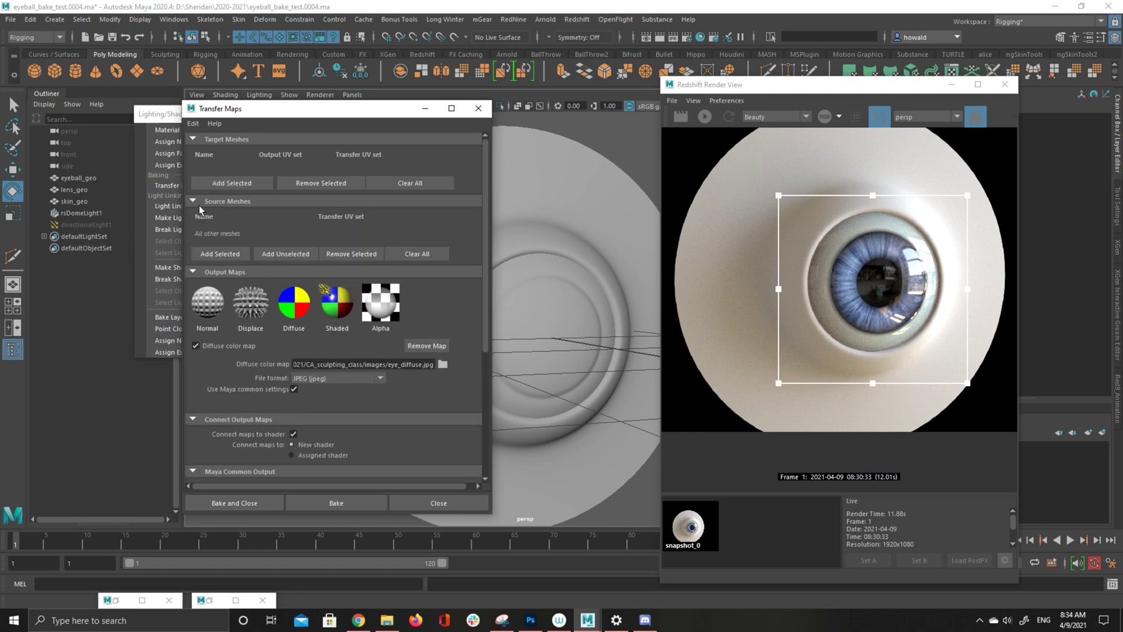
{"action": "left_click", "coordinate": [195, 201]}
{"action": "left_click", "coordinate": [91, 181]}
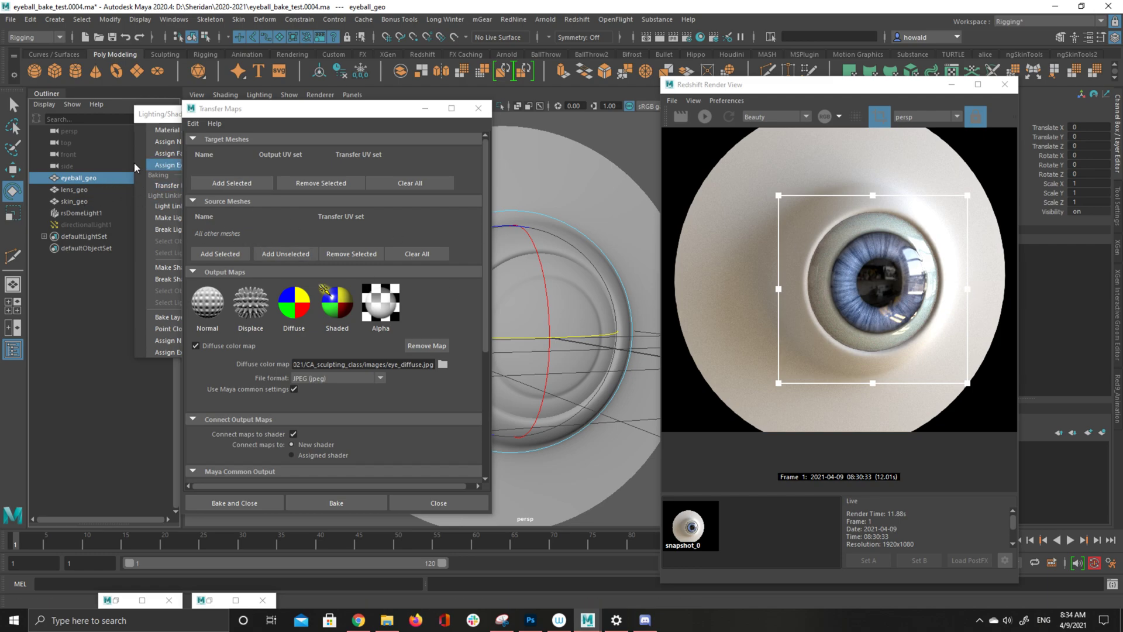
{"action": "key", "text": "ctrl+d"}
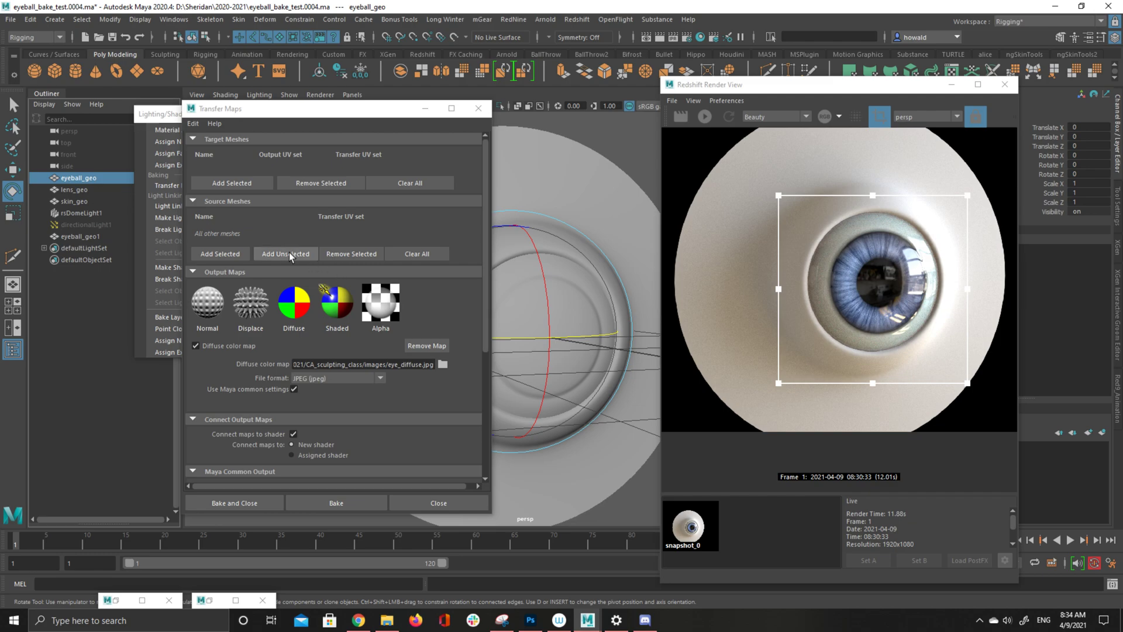
{"action": "left_click", "coordinate": [236, 258]}
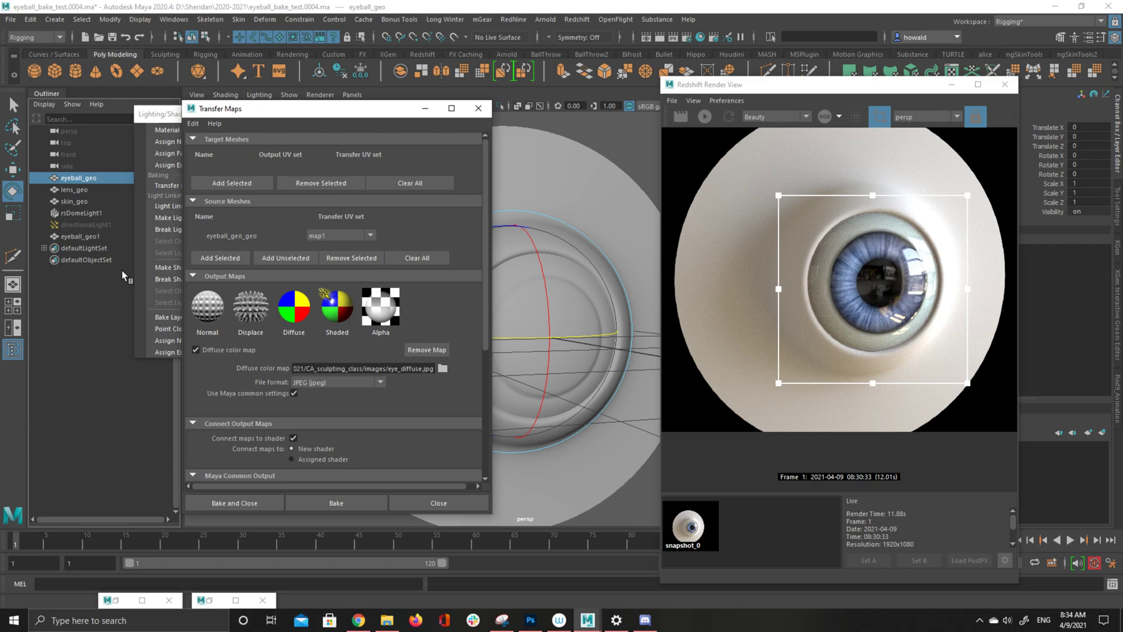
Add the duplicate eyeball_geo1 as the target mesh and review the UV set choices, keeping map1 for the source and target meshes
{"action": "left_click", "coordinate": [97, 237]}
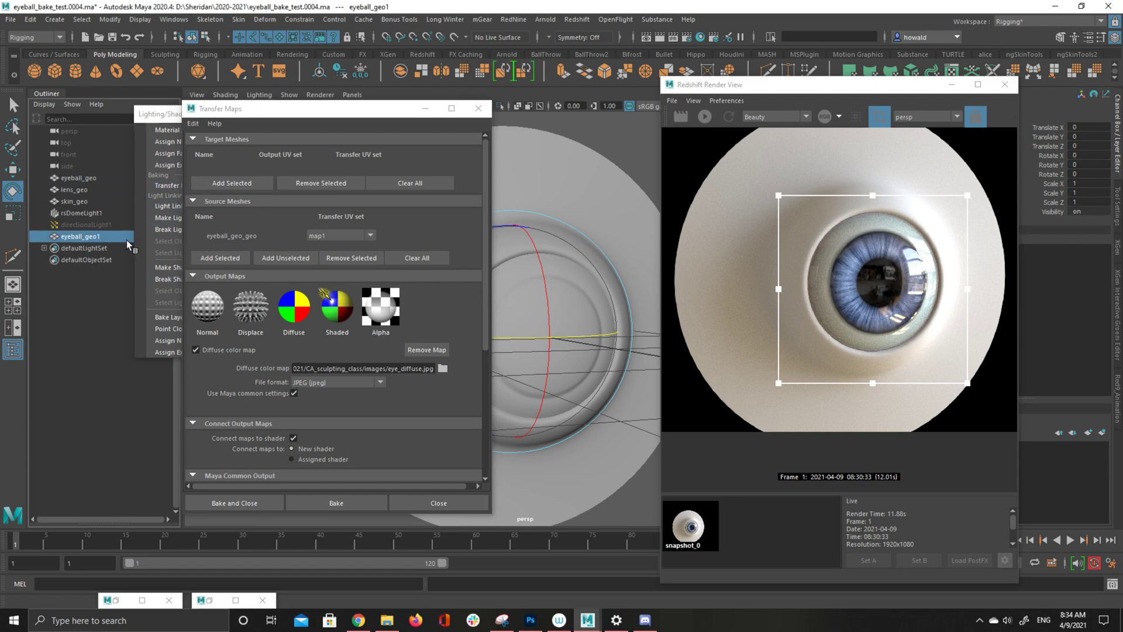
{"action": "left_click", "coordinate": [246, 189]}
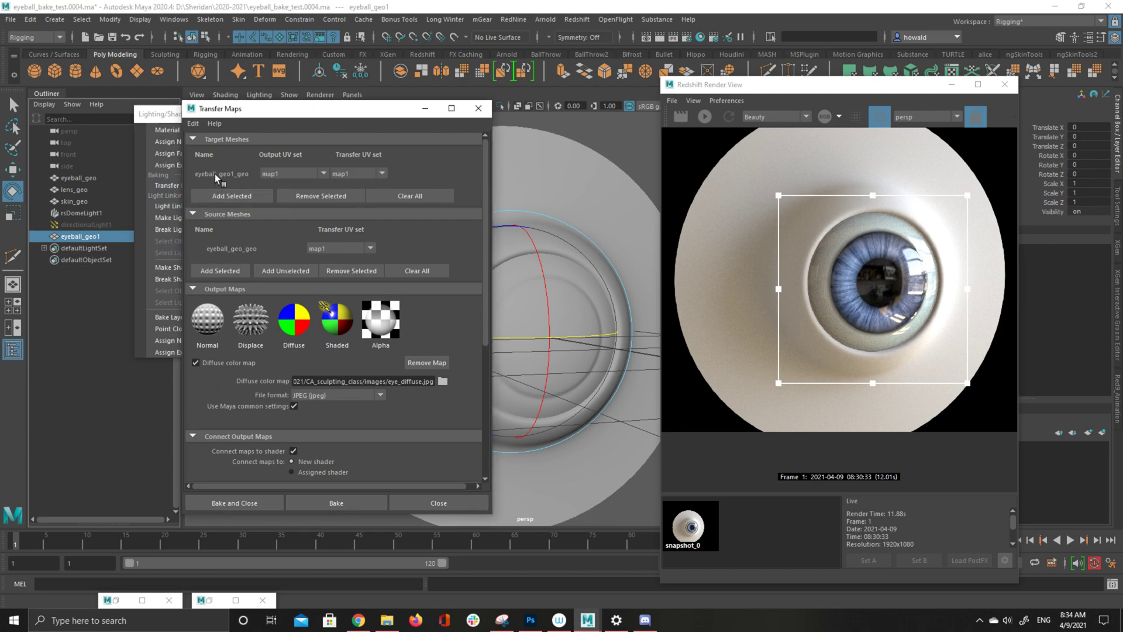
{"action": "left_click", "coordinate": [346, 249]}
{"action": "left_click", "coordinate": [412, 234]}
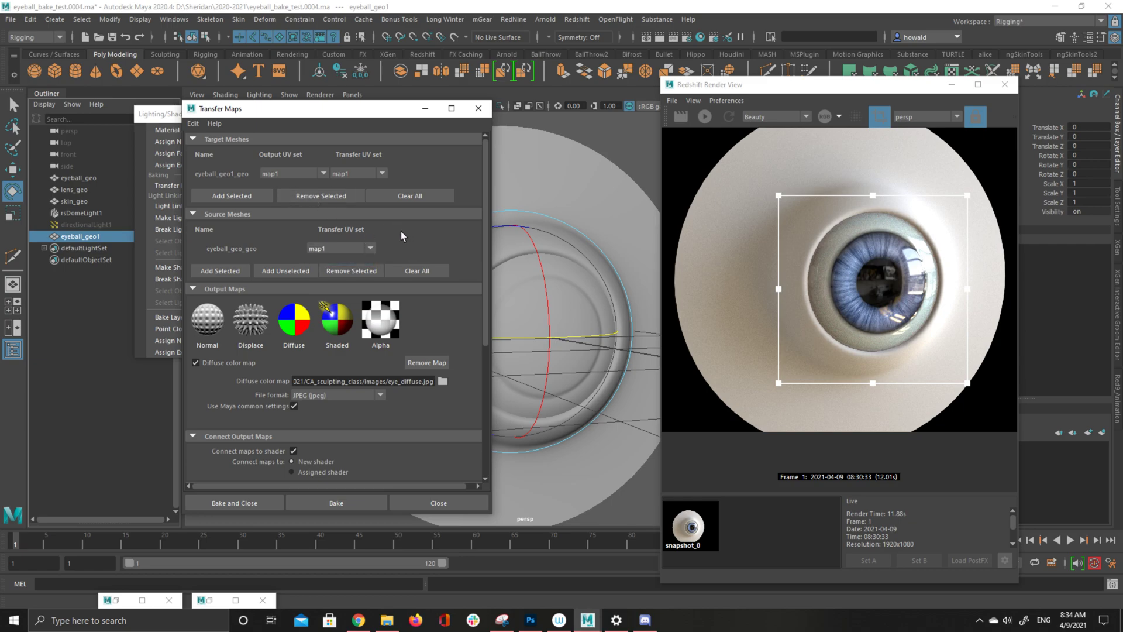
{"action": "left_click", "coordinate": [355, 176]}
{"action": "left_click", "coordinate": [293, 171]}
{"action": "left_click", "coordinate": [364, 170]}
{"action": "left_click", "coordinate": [374, 173]}
{"action": "left_click", "coordinate": [400, 198]}
Bake the eyeball's diffuse color map as eye_diffuse.jpg at 1024 by 1024 with transfer in UV Space
{"action": "scroll", "coordinate": [212, 303], "scroll_direction": "down", "scroll_amount": 2}
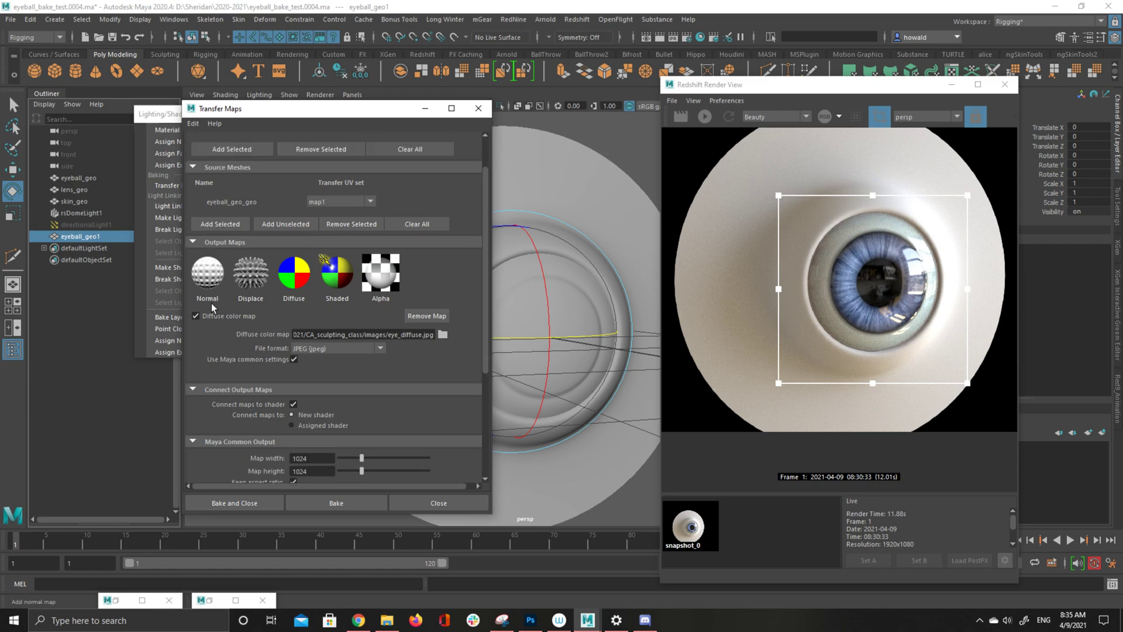
{"action": "scroll", "coordinate": [211, 303], "scroll_direction": "down", "scroll_amount": 2}
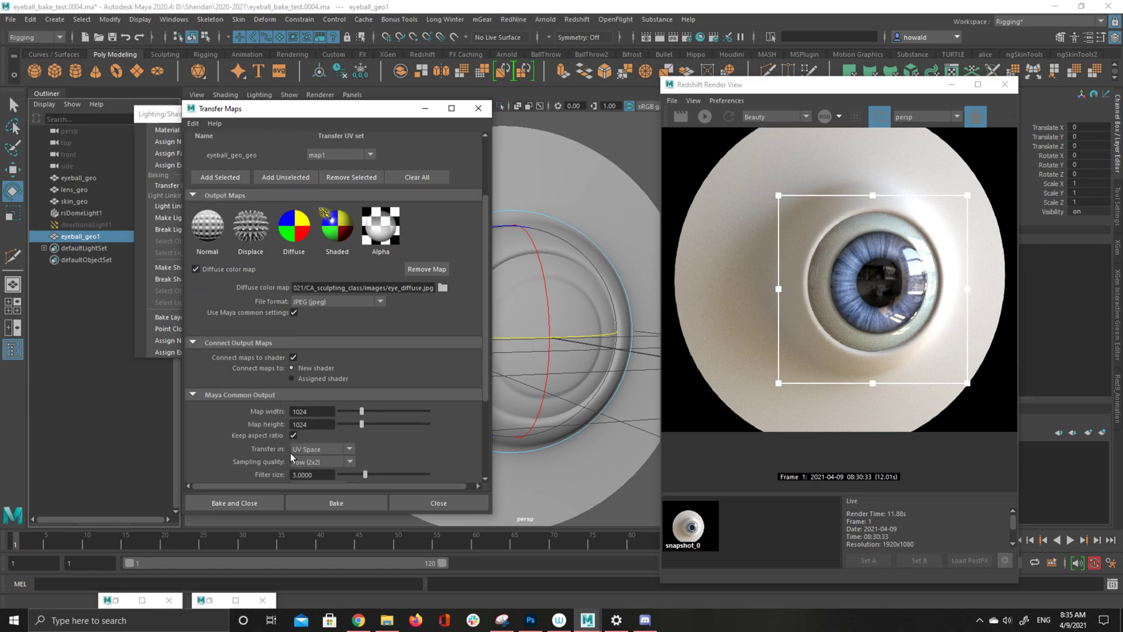
{"action": "left_click", "coordinate": [324, 510]}
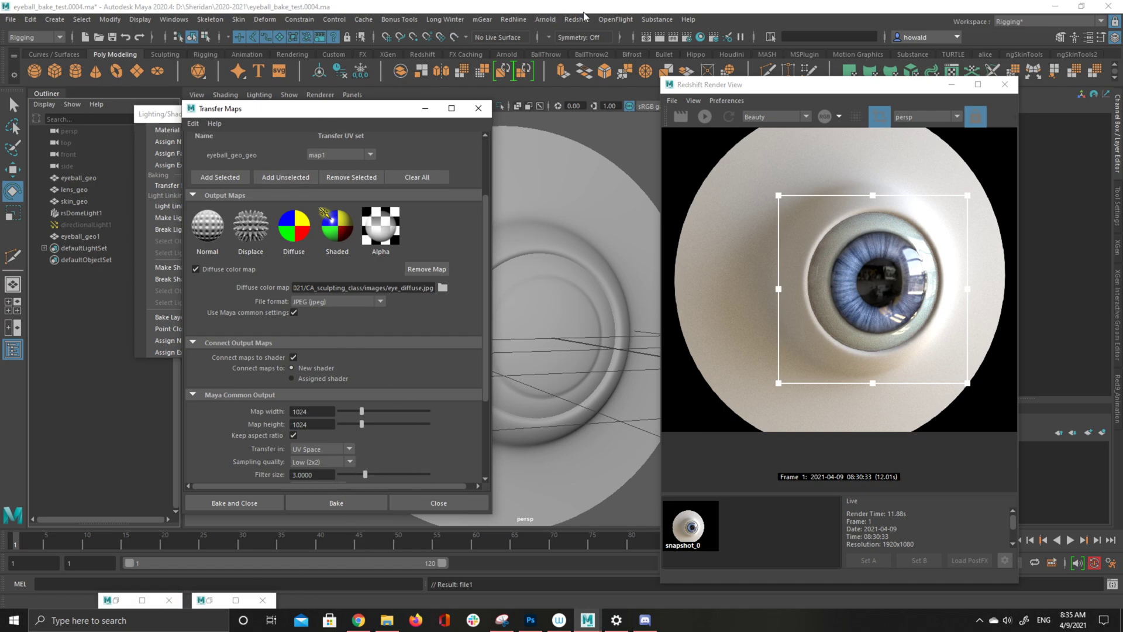
Open the Hypershade and set the baked eye_diffuse.jpg file node's color space to Raw
{"action": "left_click", "coordinate": [702, 38]}
{"action": "left_click", "coordinate": [130, 329]}
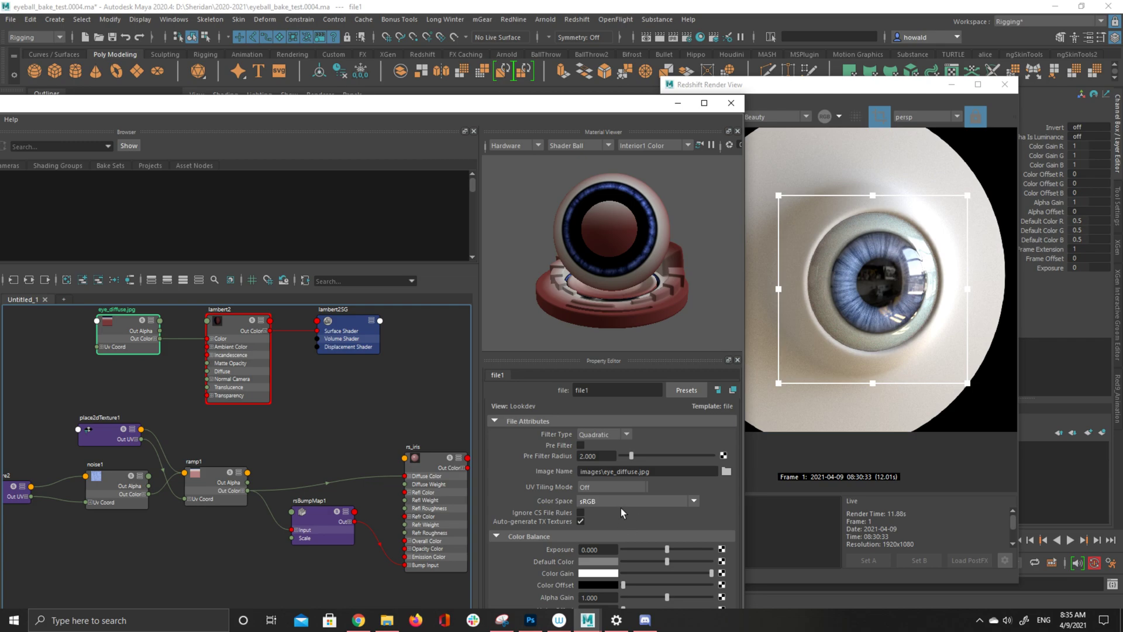
{"action": "left_click", "coordinate": [581, 502]}
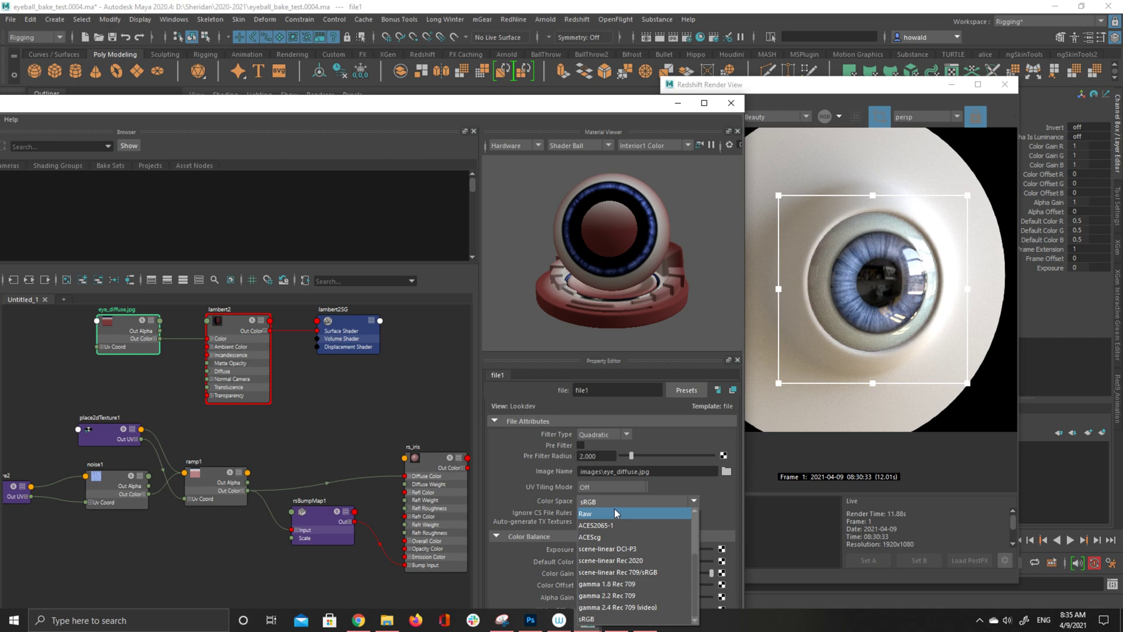
{"action": "left_click", "coordinate": [614, 512]}
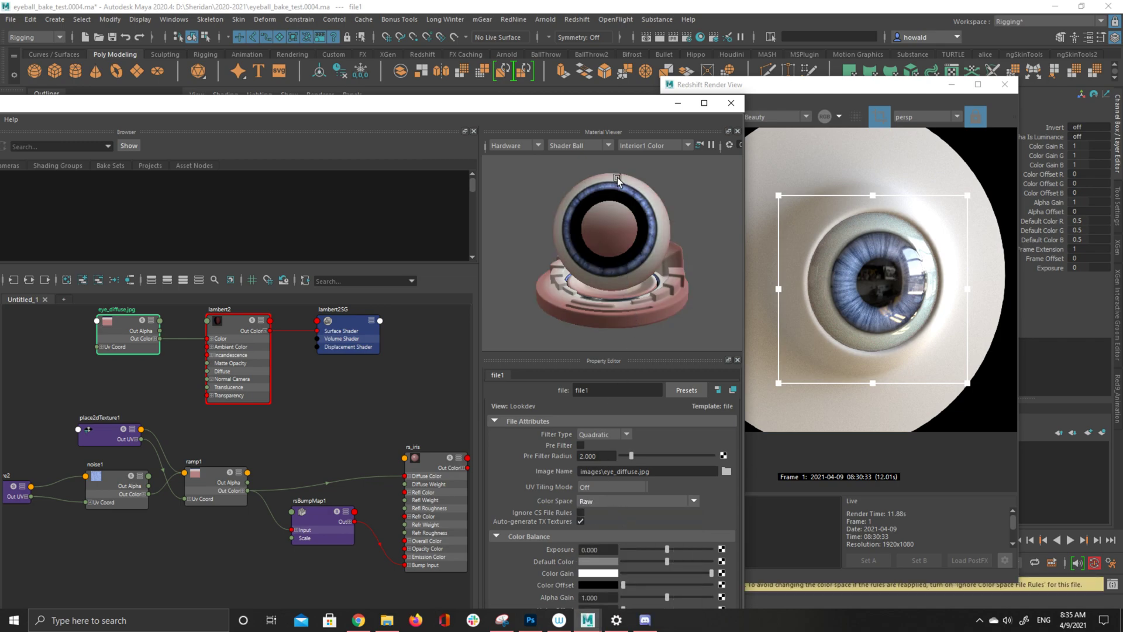
Place the eye_diffuse.jpg node beside ramp1 and connect its Out Color to the rsBumpMap1 Input and rs_iris Diffuse Color in place of the ramp
{"action": "left_click", "coordinate": [884, 94]}
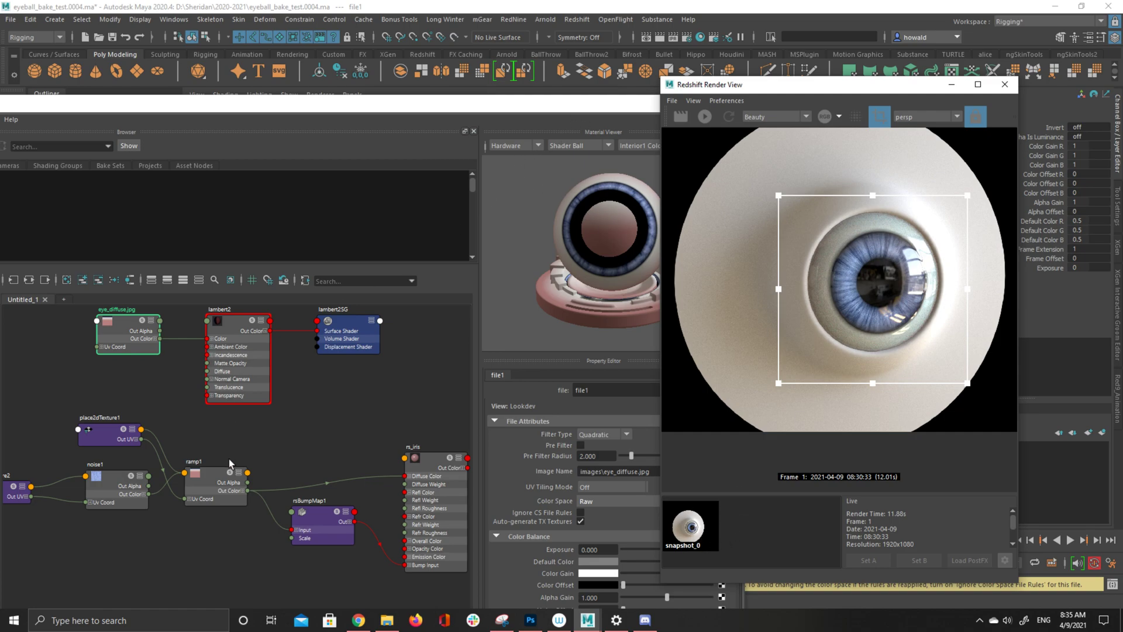
{"action": "left_click_drag", "start_coordinate": [126, 330], "coordinate": [296, 530]}
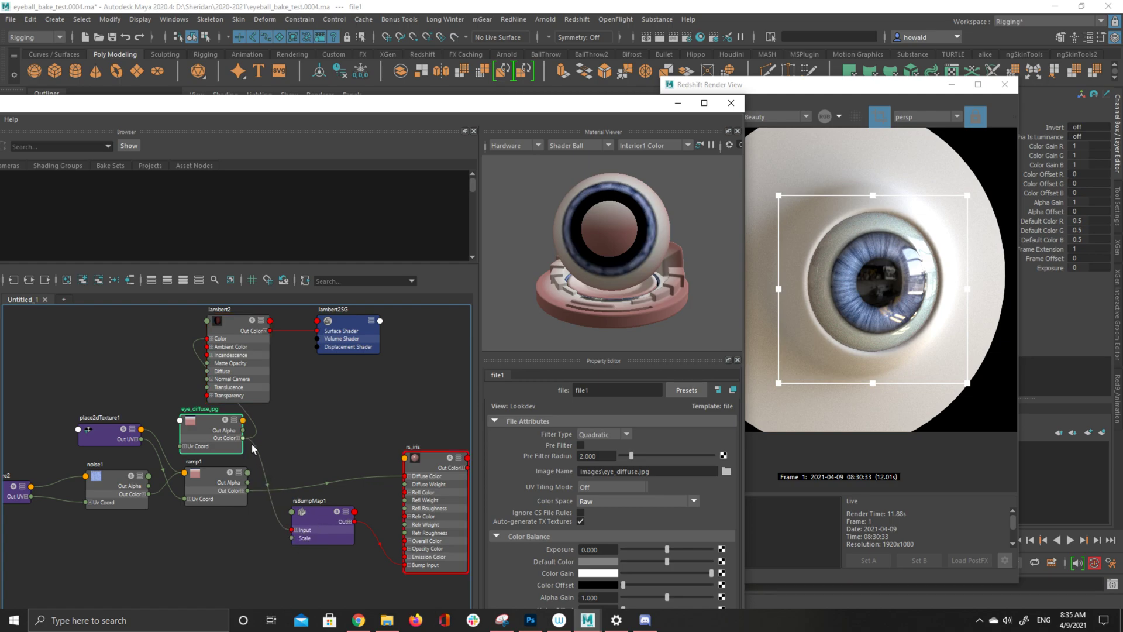
{"action": "left_click_drag", "start_coordinate": [243, 438], "coordinate": [419, 486]}
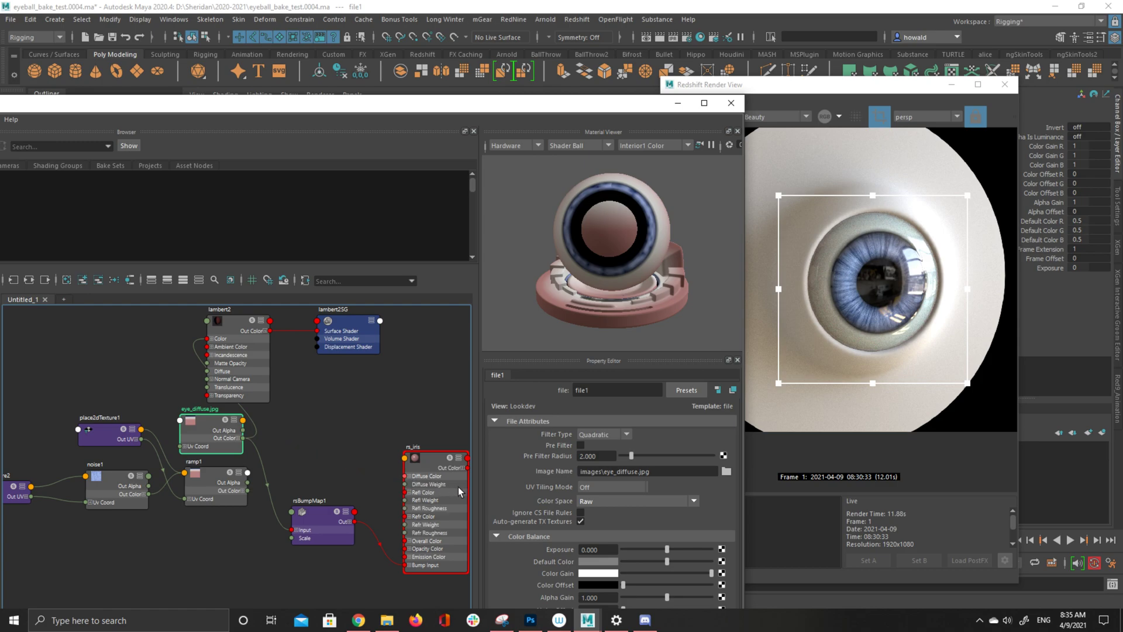
Render the eye with the baked texture, widen the Redshift Render View and store the result as a snapshot
{"action": "left_click", "coordinate": [881, 88]}
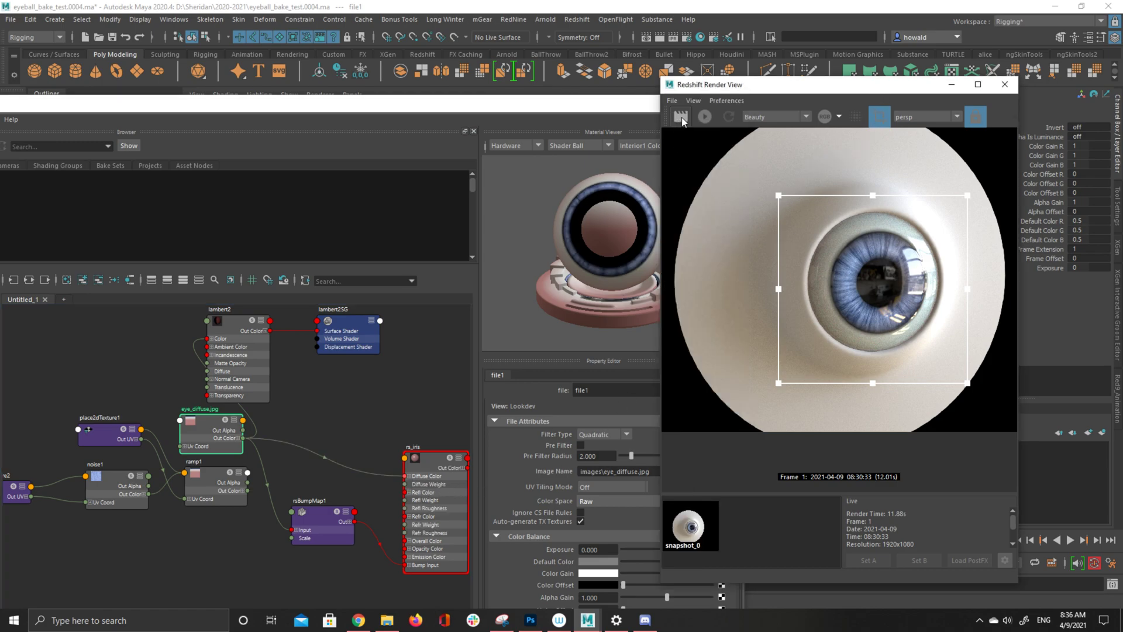
{"action": "left_click", "coordinate": [682, 118]}
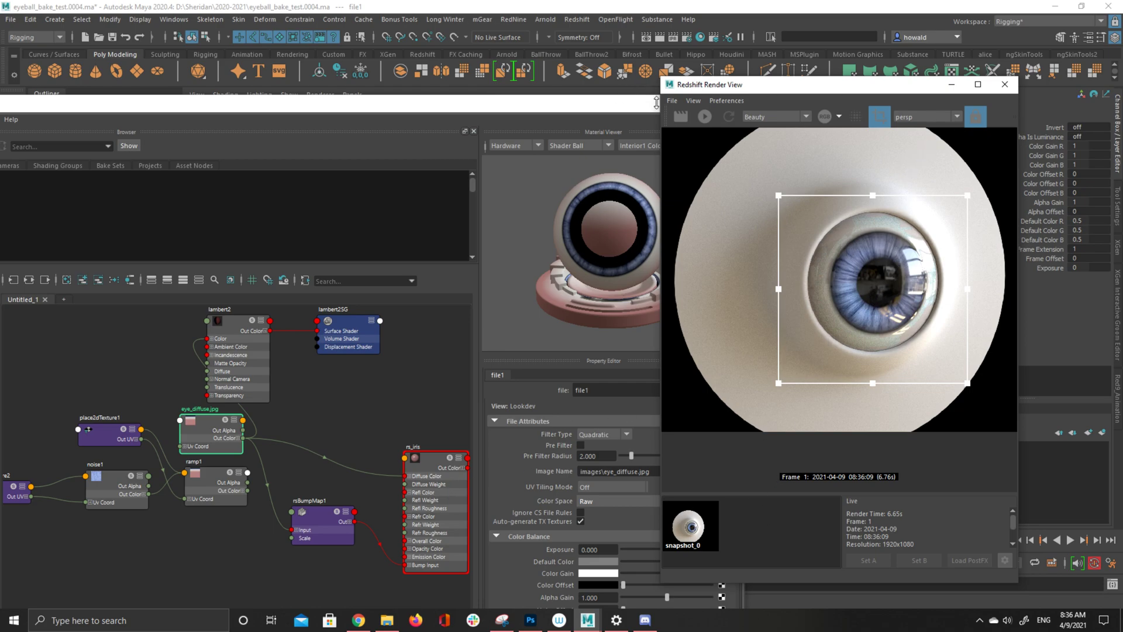
{"action": "left_click_drag", "start_coordinate": [661, 112], "coordinate": [402, 112]}
{"action": "left_click", "coordinate": [942, 116]}
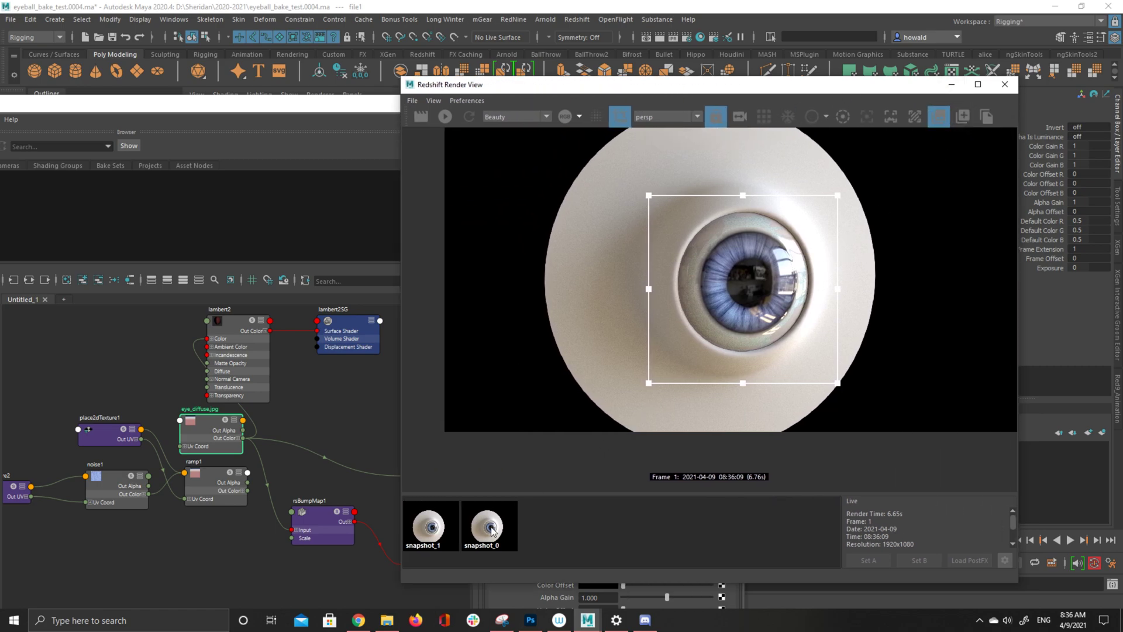
Compare the iris in snapshot_0 and snapshot_1 by switching repeatedly between the procedural and baked renders
{"action": "left_click", "coordinate": [492, 530]}
{"action": "left_click", "coordinate": [486, 529]}
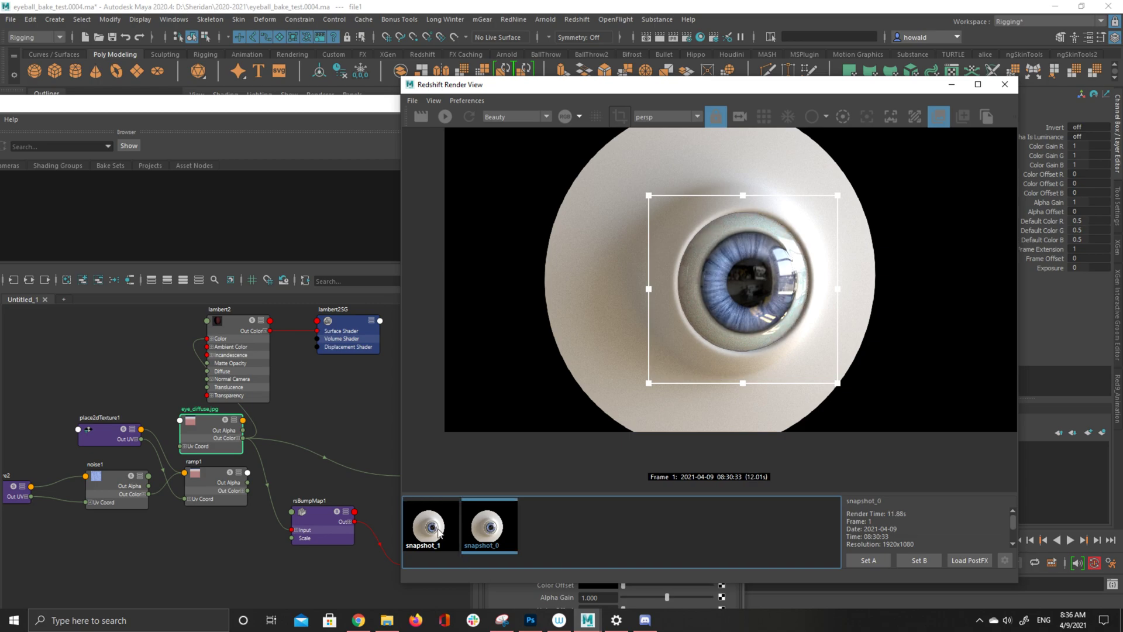
{"action": "left_click", "coordinate": [440, 533]}
{"action": "left_click", "coordinate": [473, 528]}
{"action": "left_click", "coordinate": [455, 526]}
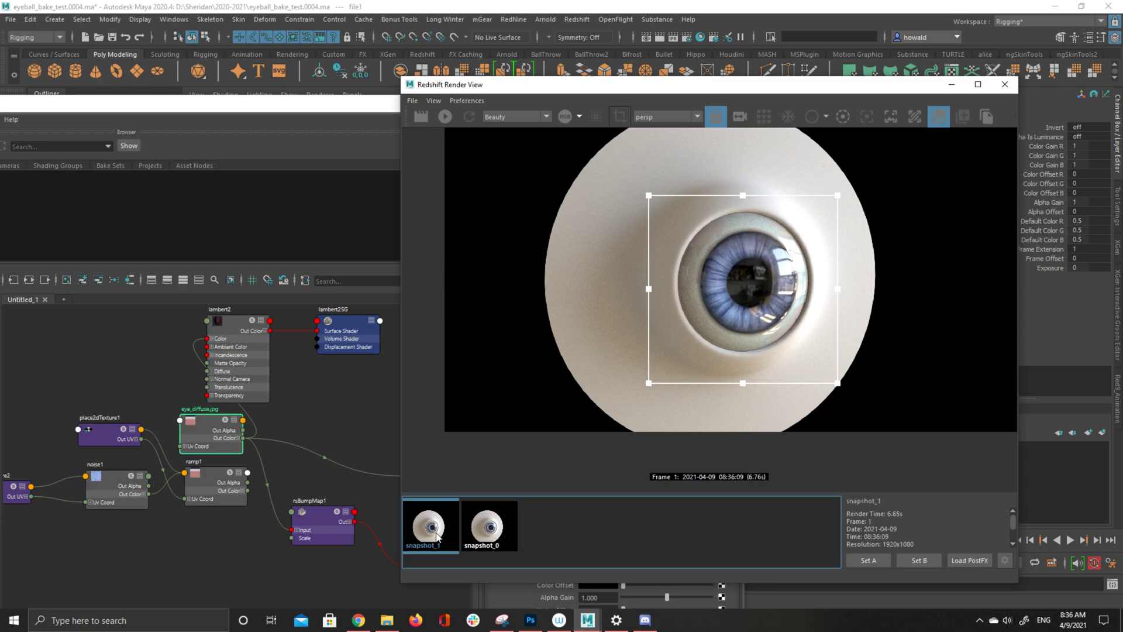
{"action": "left_click", "coordinate": [478, 534]}
{"action": "left_click", "coordinate": [454, 537]}
{"action": "left_click", "coordinate": [491, 536]}
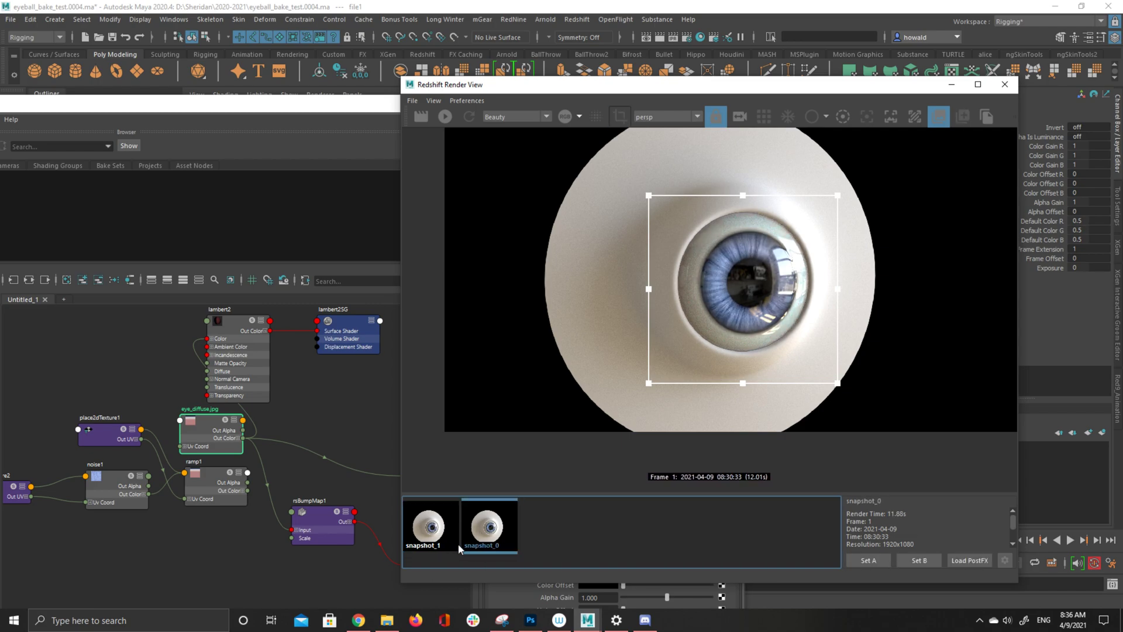
{"action": "left_click", "coordinate": [456, 547]}
{"action": "left_click", "coordinate": [491, 541]}
{"action": "left_click", "coordinate": [456, 550]}
{"action": "left_click", "coordinate": [478, 550]}
{"action": "left_click", "coordinate": [458, 550]}
{"action": "left_click", "coordinate": [468, 551]}
{"action": "left_click", "coordinate": [444, 548]}
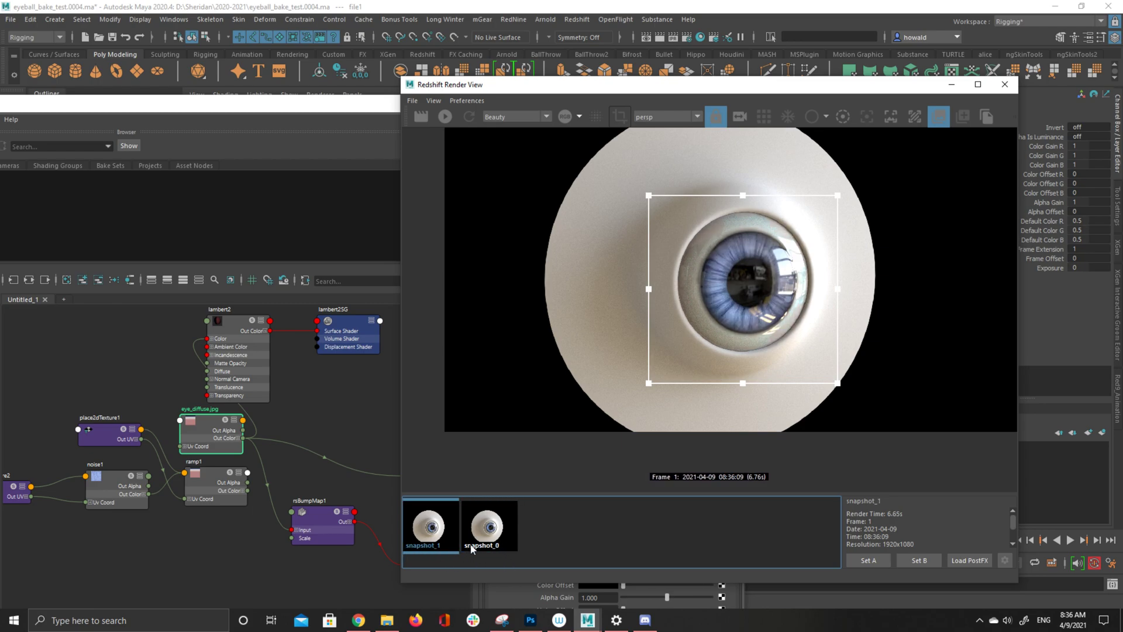
{"action": "left_click", "coordinate": [472, 550]}
{"action": "left_click", "coordinate": [437, 547]}
{"action": "left_click", "coordinate": [477, 550]}
{"action": "left_click", "coordinate": [447, 550]}
{"action": "left_click", "coordinate": [486, 553]}
{"action": "left_click", "coordinate": [450, 554]}
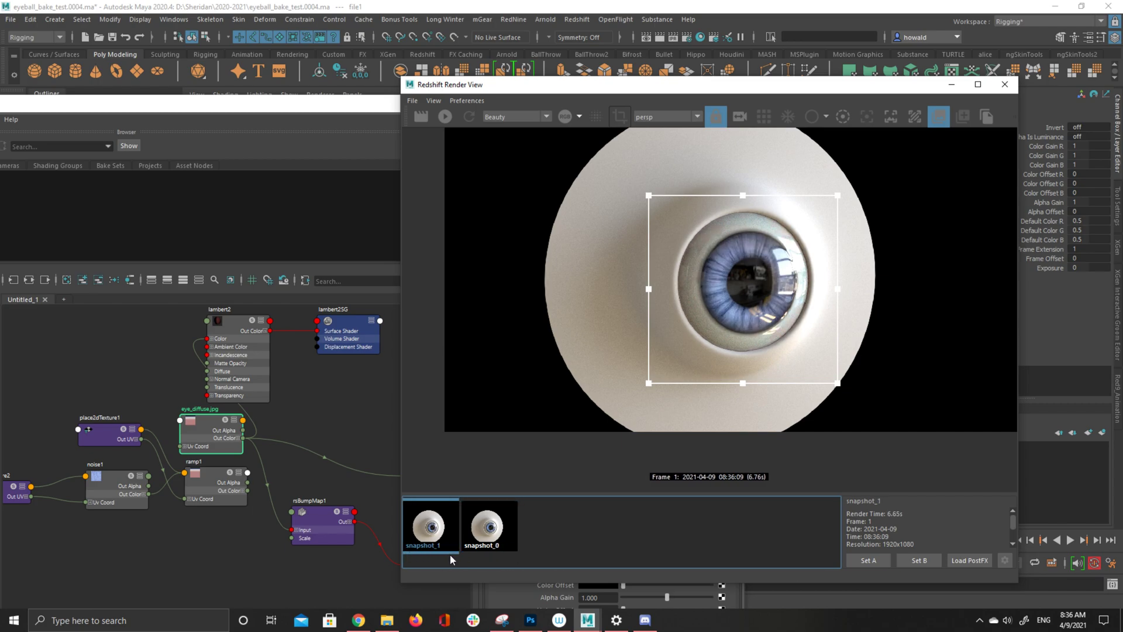
{"action": "left_click", "coordinate": [482, 545]}
{"action": "left_click", "coordinate": [427, 522]}
{"action": "left_click", "coordinate": [479, 518]}
{"action": "left_click", "coordinate": [445, 525]}
{"action": "left_click", "coordinate": [462, 526]}
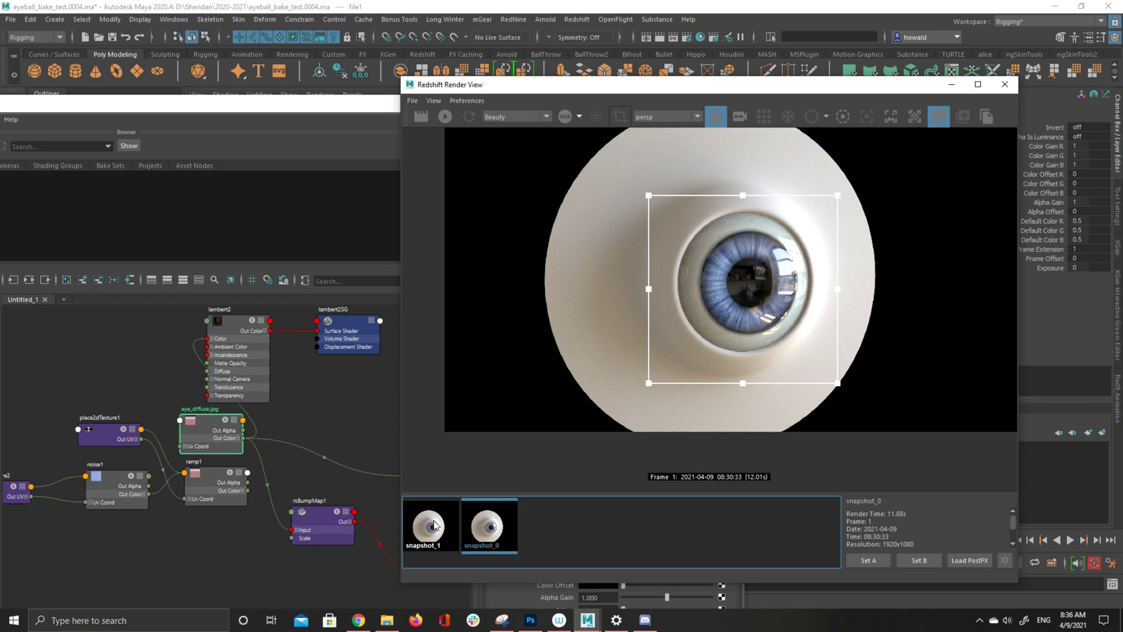
{"action": "left_click", "coordinate": [437, 525]}
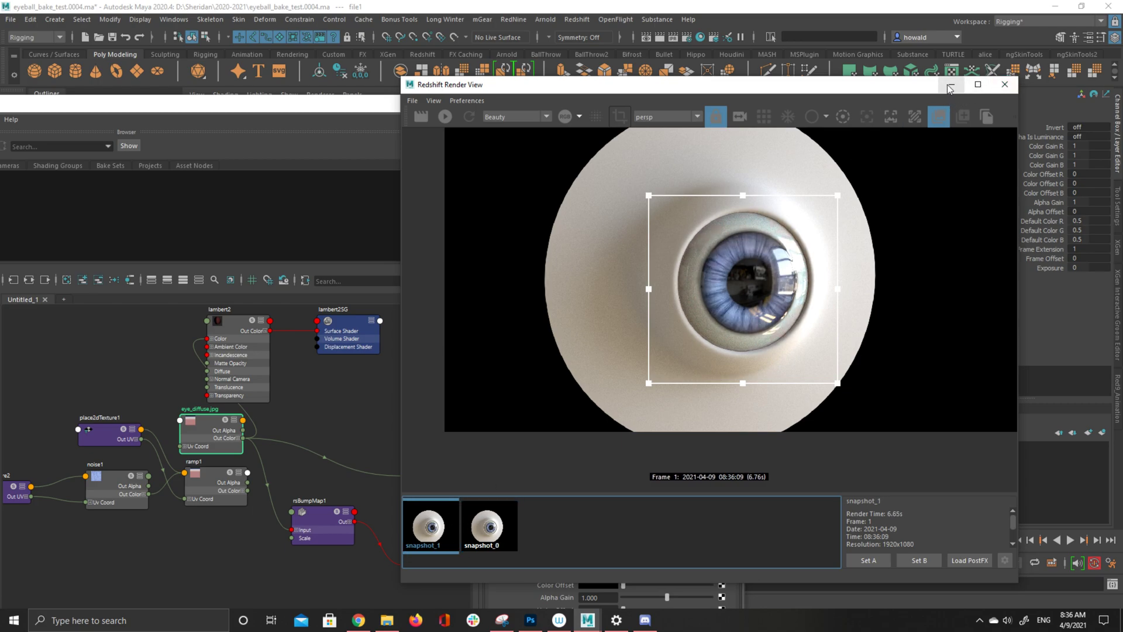
Undo the baked texture's connections to rs_iris and rsBumpMap1 and move the eye_diffuse.jpg node away from the iris network
{"action": "left_click_drag", "start_coordinate": [859, 89], "coordinate": [971, 58]}
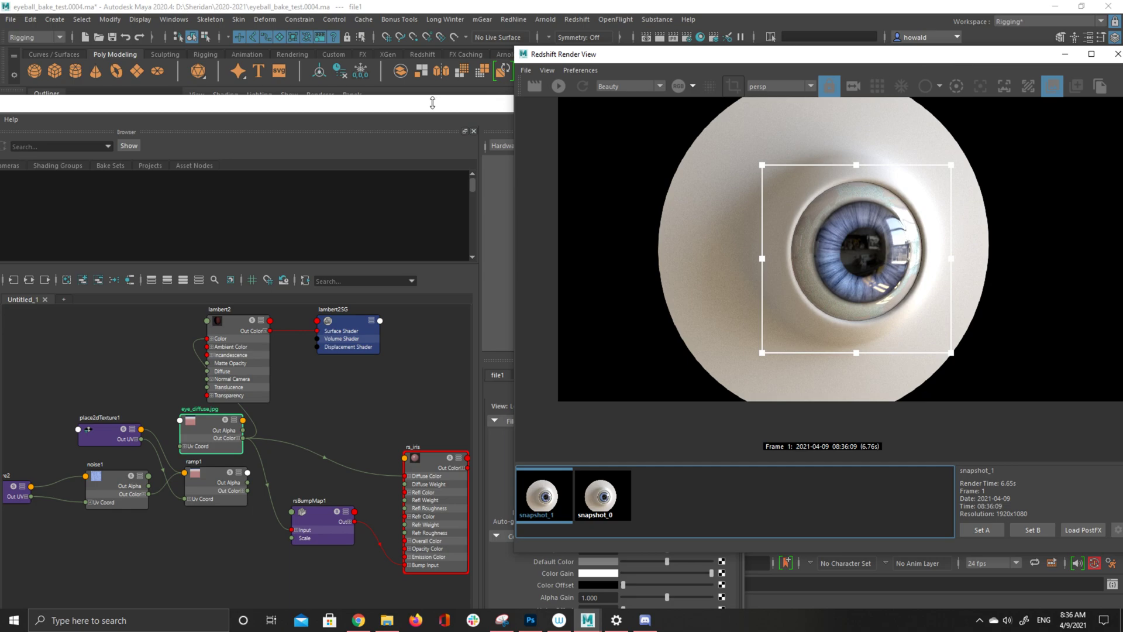
{"action": "left_click_drag", "start_coordinate": [358, 110], "coordinate": [667, 24]}
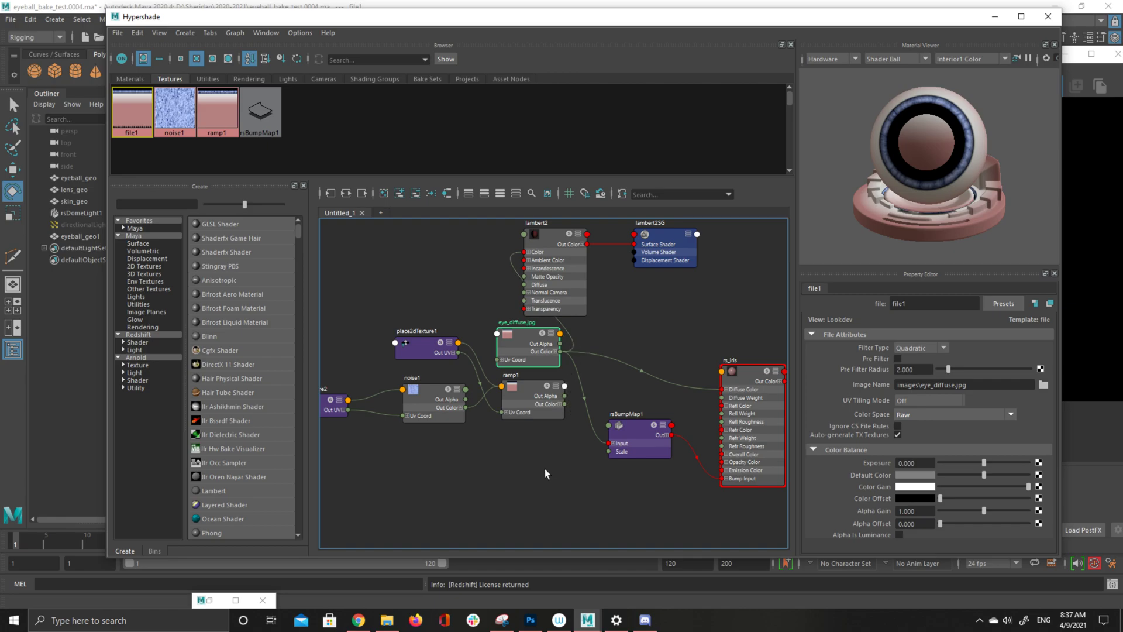
{"action": "key", "text": "ctrl+z"}
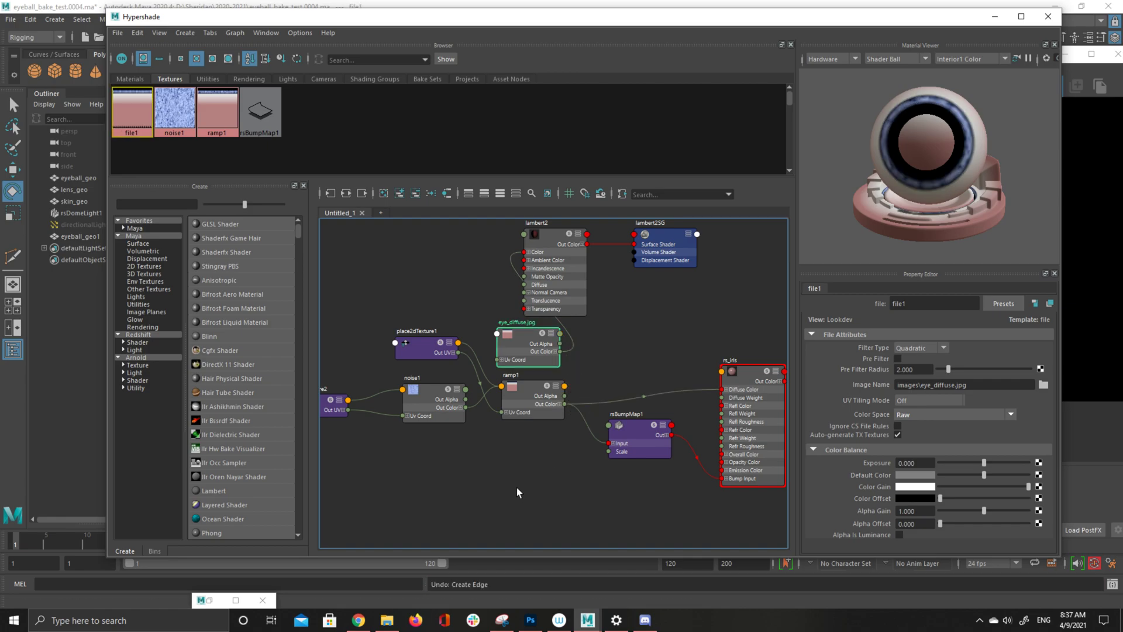
{"action": "key", "text": "ctrl+z"}
{"action": "left_click_drag", "start_coordinate": [531, 344], "coordinate": [463, 271]}
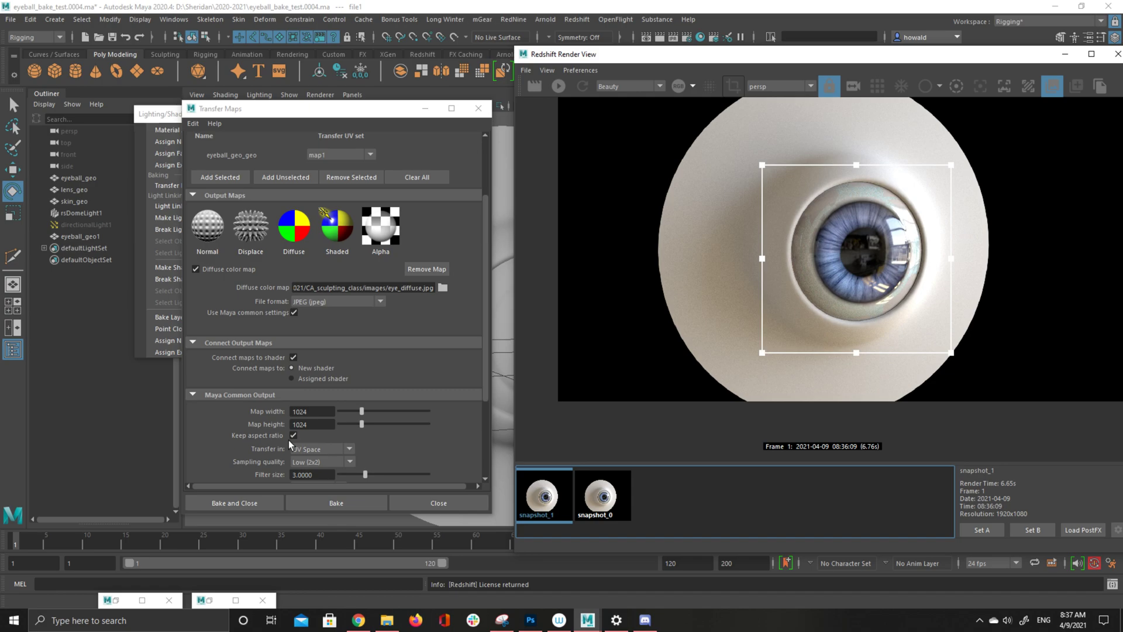
Set the map width and height in the Transfer Maps common output settings to 4096
{"action": "left_click", "coordinate": [329, 410]}
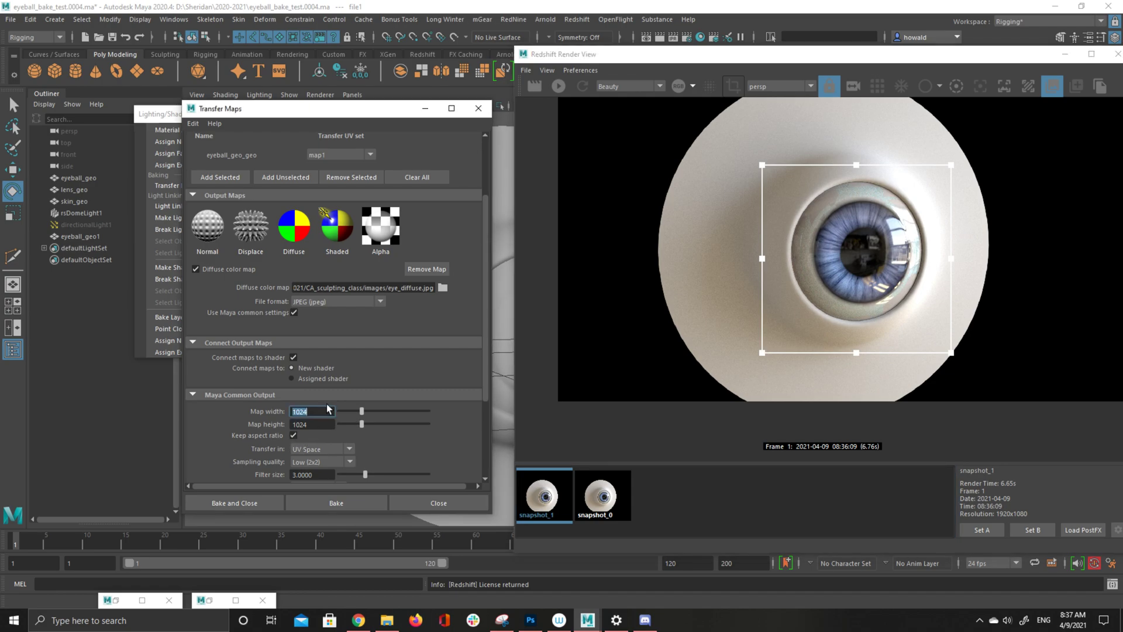
{"action": "type", "text": "4024"}
{"action": "key", "text": "Tab"}
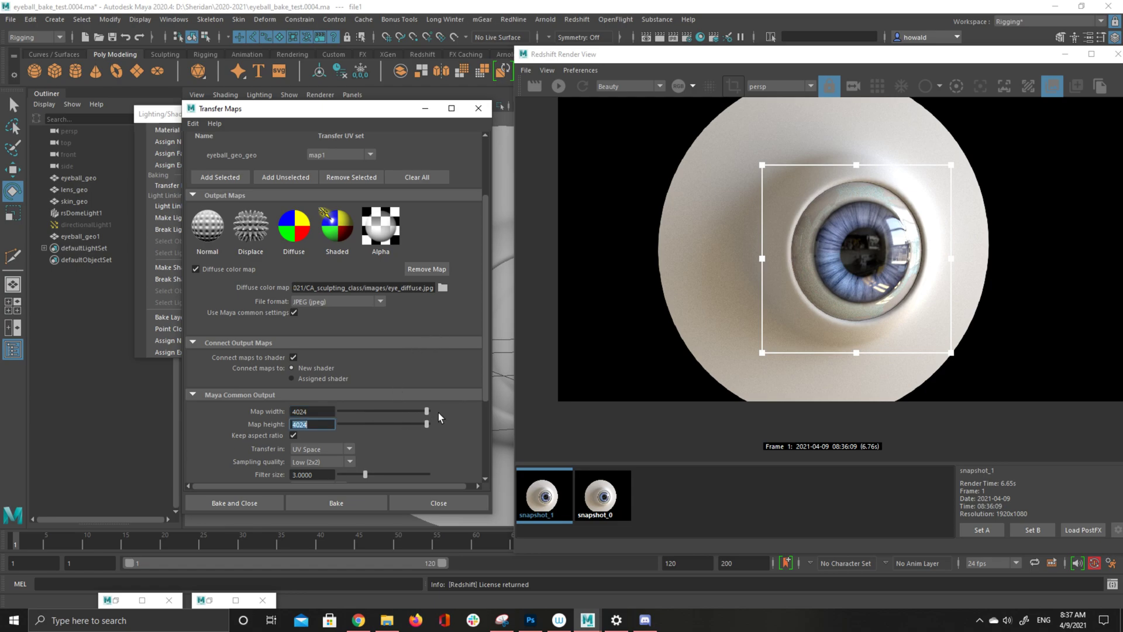
{"action": "type", "text": "4096"}
Set the map width and height to 2048 and the transfer space to Object Space
{"action": "scroll", "coordinate": [399, 422], "scroll_direction": "down", "scroll_amount": 1}
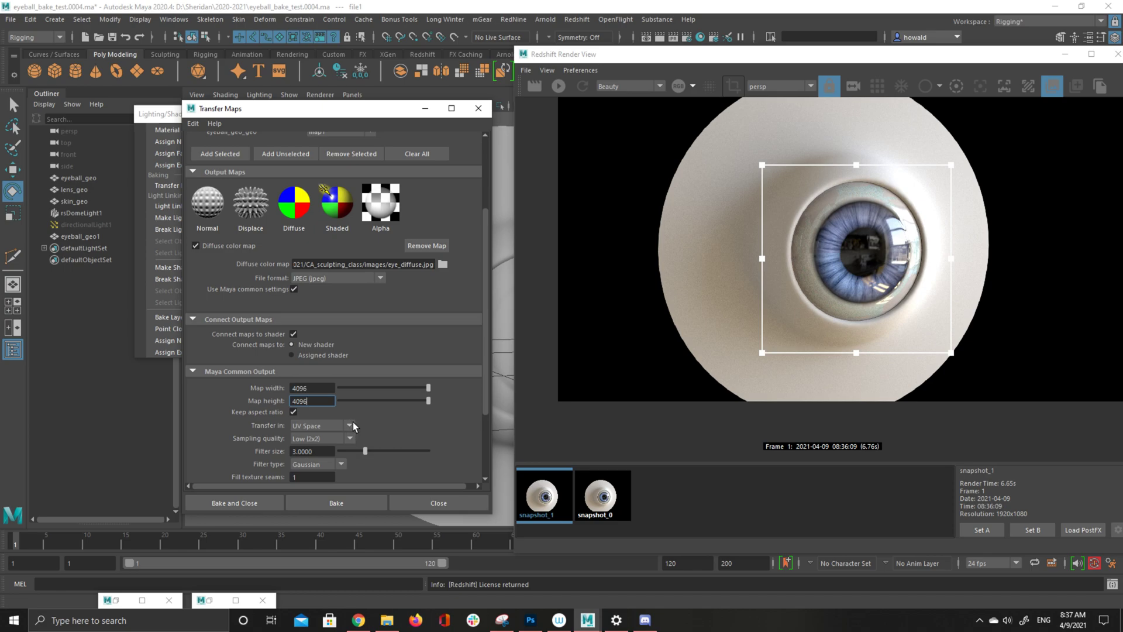
{"action": "scroll", "coordinate": [353, 423], "scroll_direction": "down", "scroll_amount": 2}
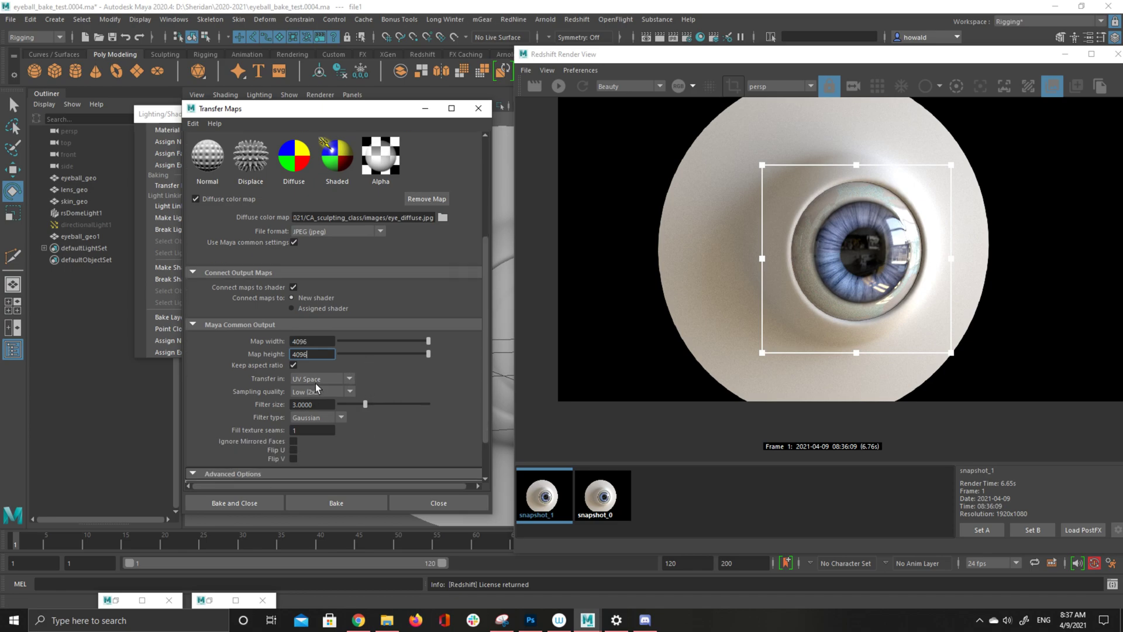
{"action": "left_click", "coordinate": [310, 379]}
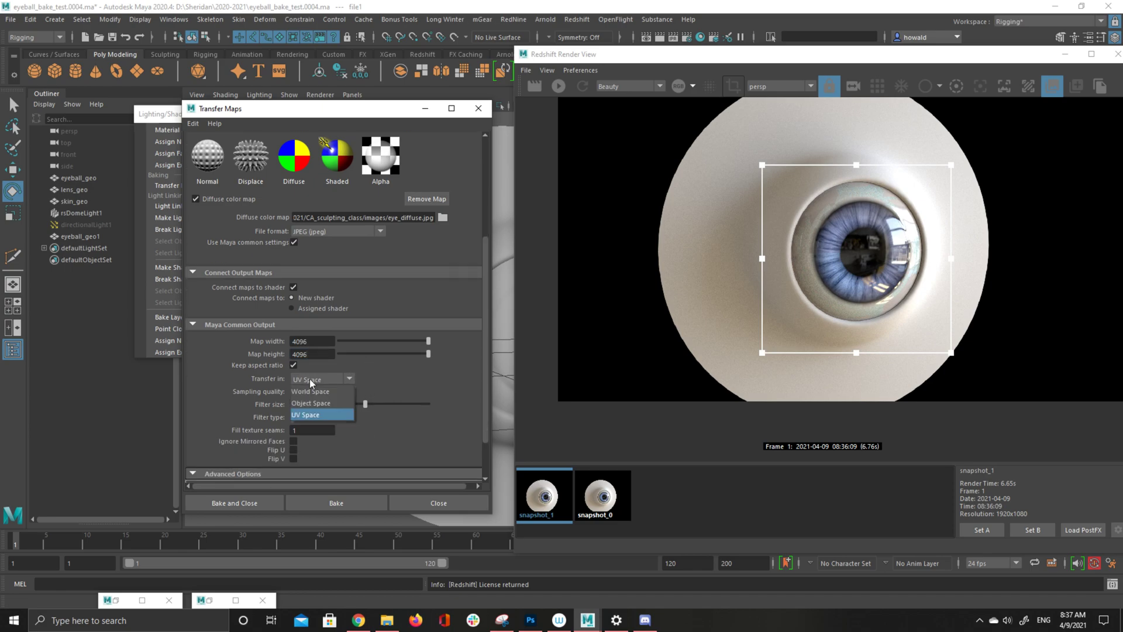
{"action": "left_click", "coordinate": [331, 415]}
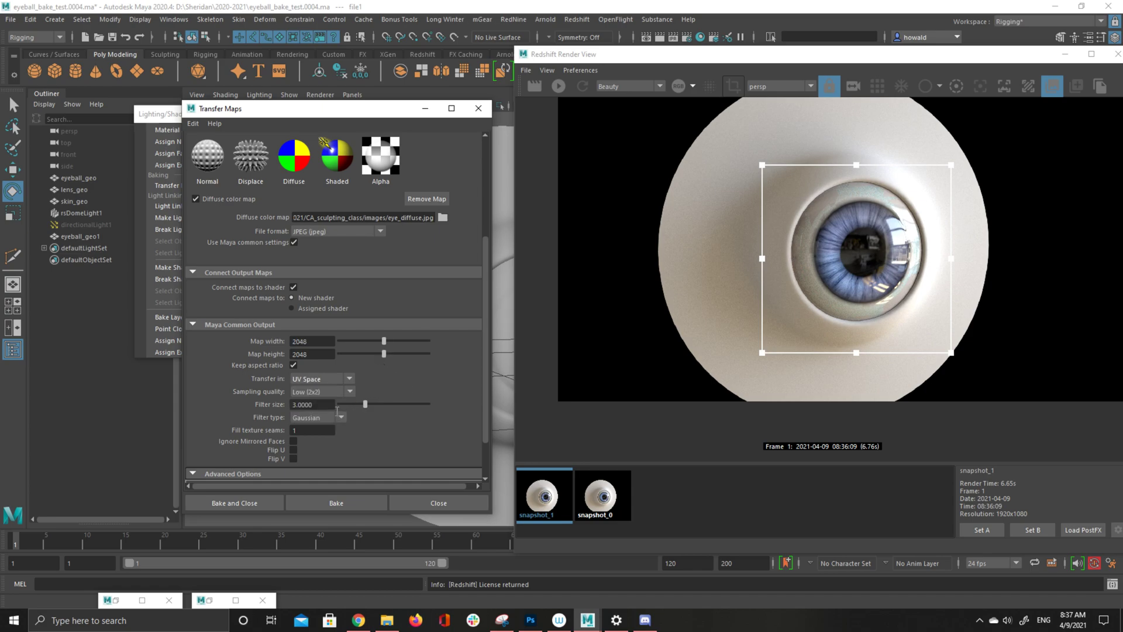
{"action": "left_click", "coordinate": [322, 381]}
{"action": "left_click", "coordinate": [322, 402]}
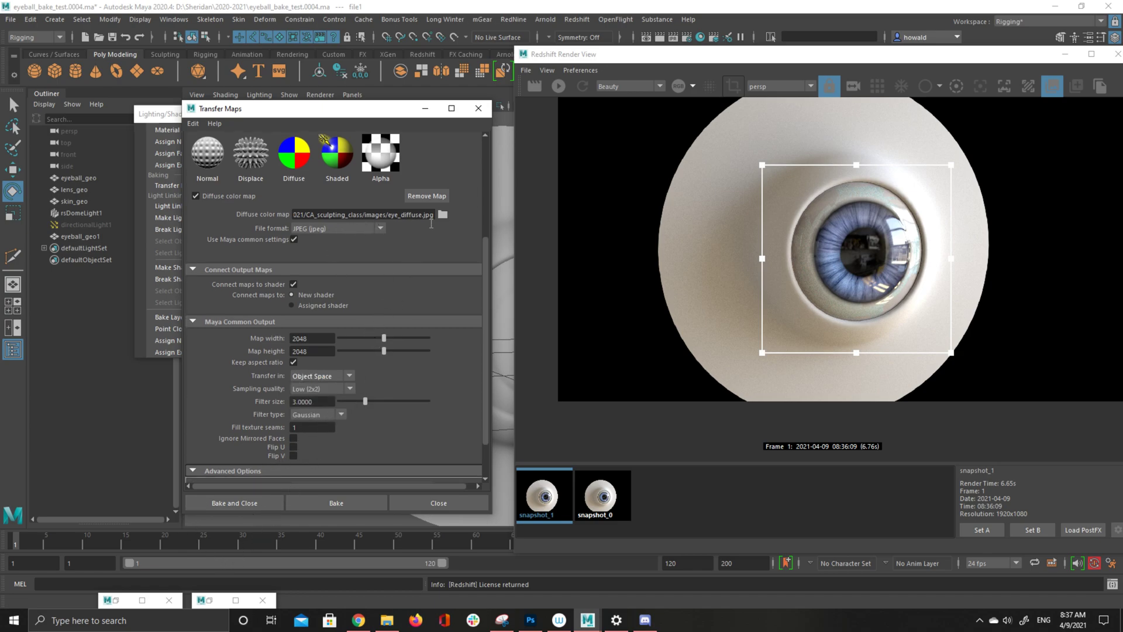
Rename the diffuse color map's output file to eye_diffuse2.jpg
{"action": "left_click", "coordinate": [423, 215]}
{"action": "type", "text": "2"}
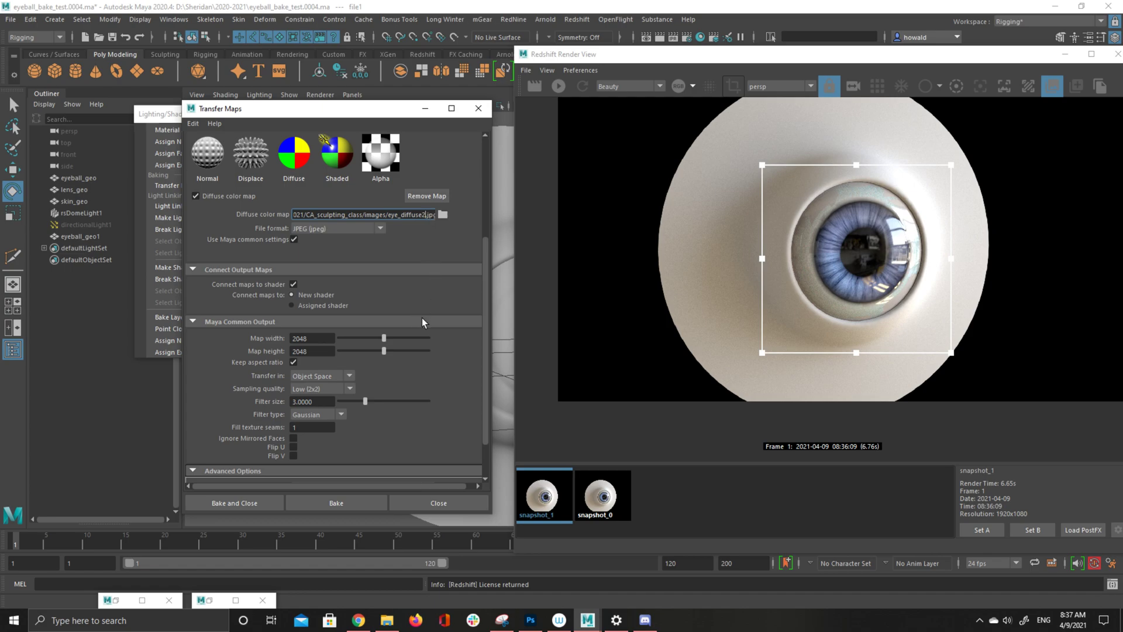
{"action": "key", "text": "Return"}
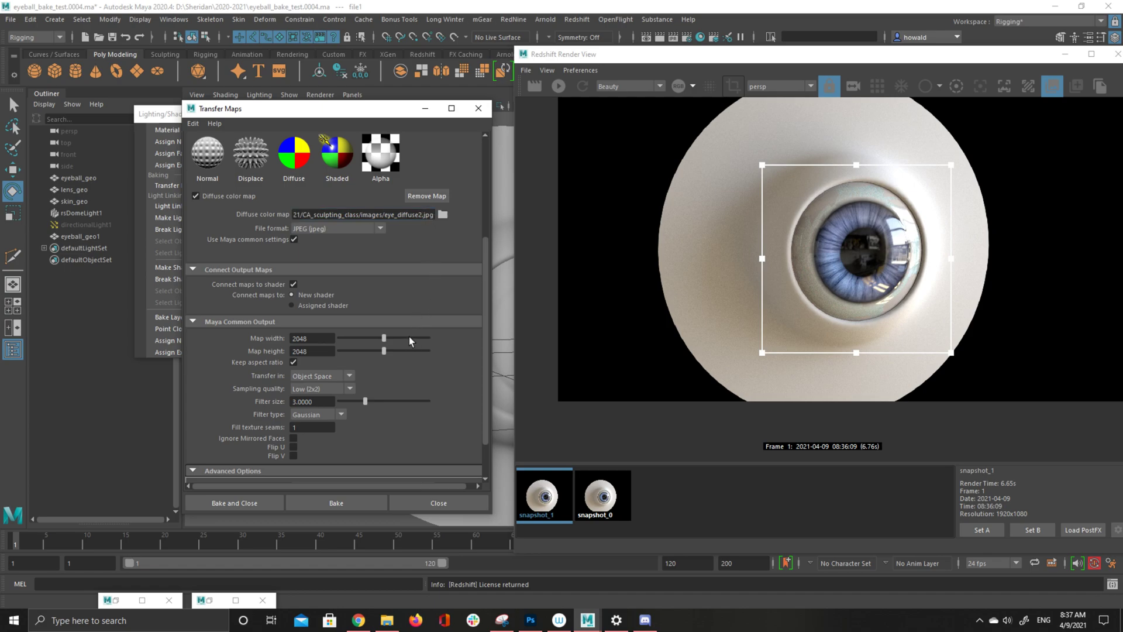
Bake the diffuse color map to eye_diffuse2.jpg with the current Transfer Maps settings, and open the Hypershade
{"action": "left_click", "coordinate": [310, 507]}
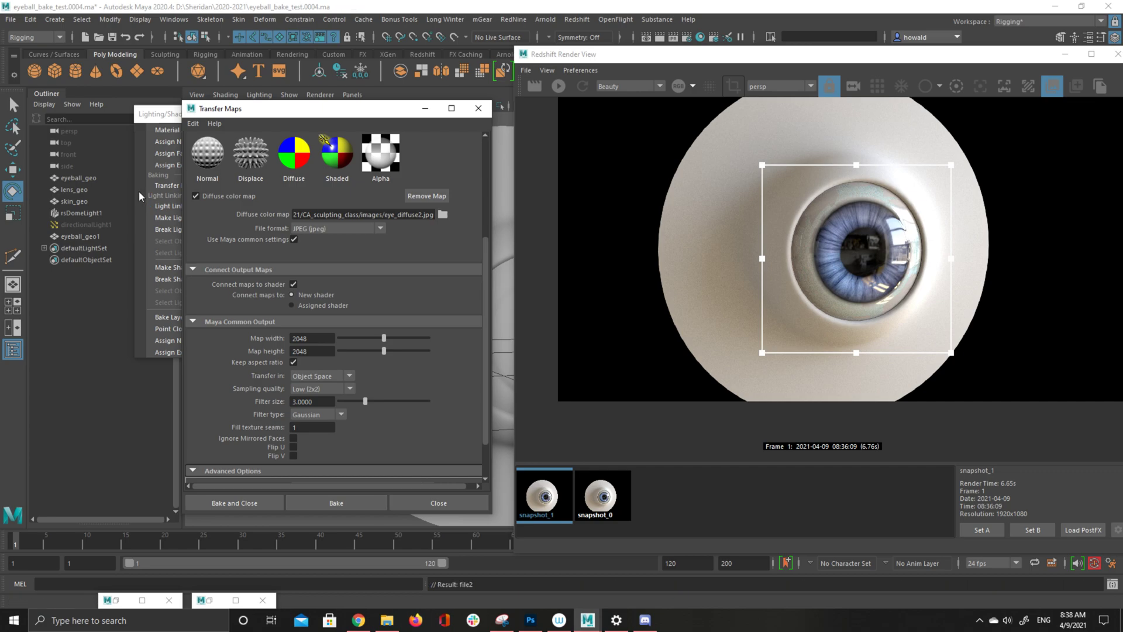
{"action": "left_click", "coordinate": [426, 108]}
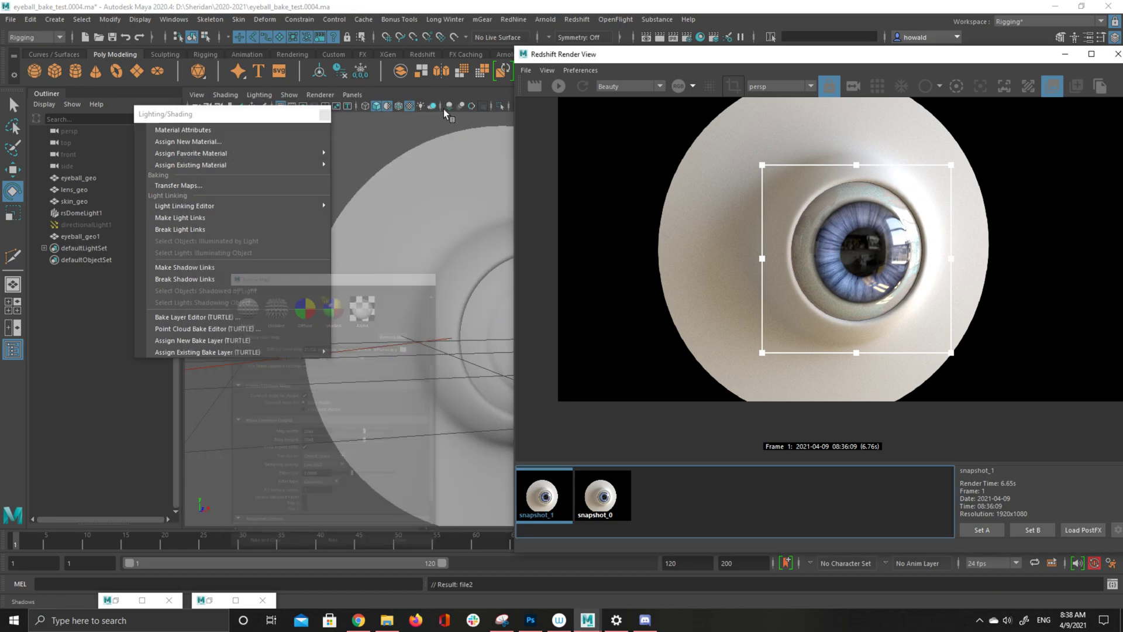
{"action": "left_click", "coordinate": [713, 38]}
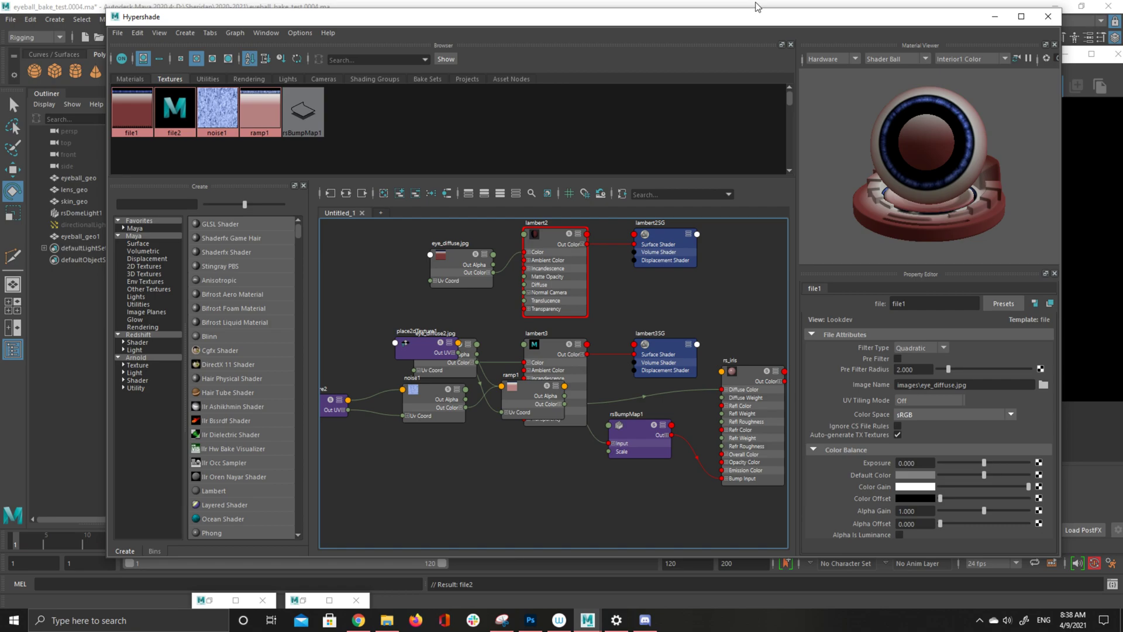
{"action": "left_click_drag", "start_coordinate": [764, 18], "coordinate": [430, 11]}
Rearrange the Hypershade nodes, separating eye_diffuse2.jpg, lambert3 and lambert3SG from the place2dTexture, noise1 and ramp1 iris nodes
{"action": "left_click_drag", "start_coordinate": [197, 402], "coordinate": [178, 494]}
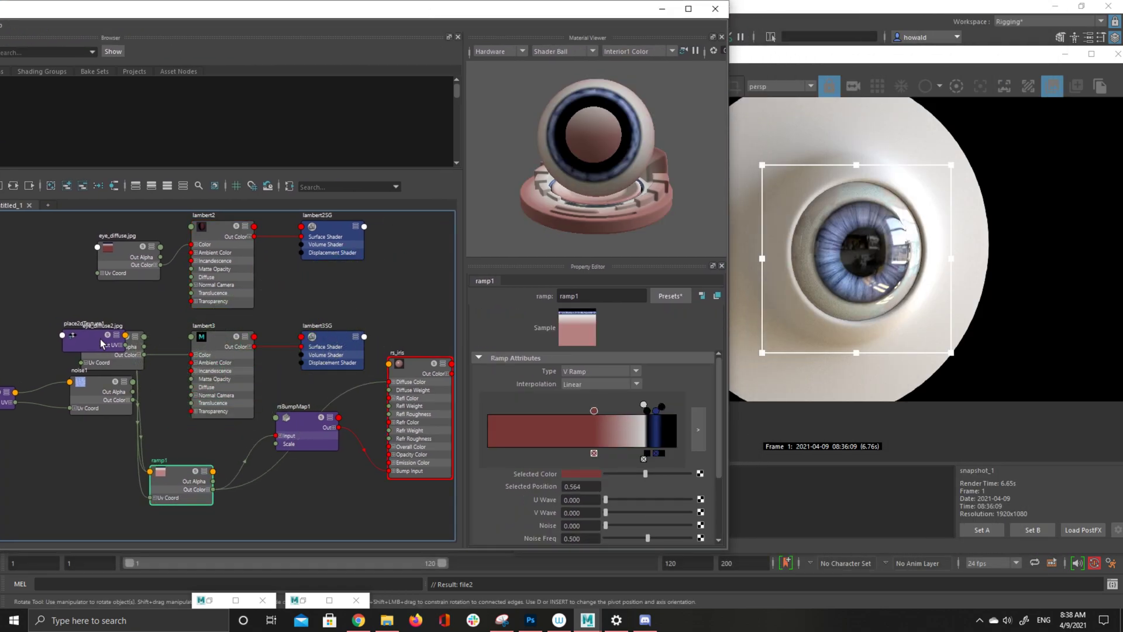
{"action": "left_click_drag", "start_coordinate": [111, 344], "coordinate": [20, 348]}
{"action": "left_click_drag", "start_coordinate": [120, 337], "coordinate": [127, 306]}
{"action": "left_click_drag", "start_coordinate": [127, 262], "coordinate": [122, 213]}
{"action": "left_click_drag", "start_coordinate": [260, 287], "coordinate": [272, 202]}
{"action": "left_click", "coordinate": [344, 339]}
{"action": "left_click_drag", "start_coordinate": [344, 339], "coordinate": [369, 270]}
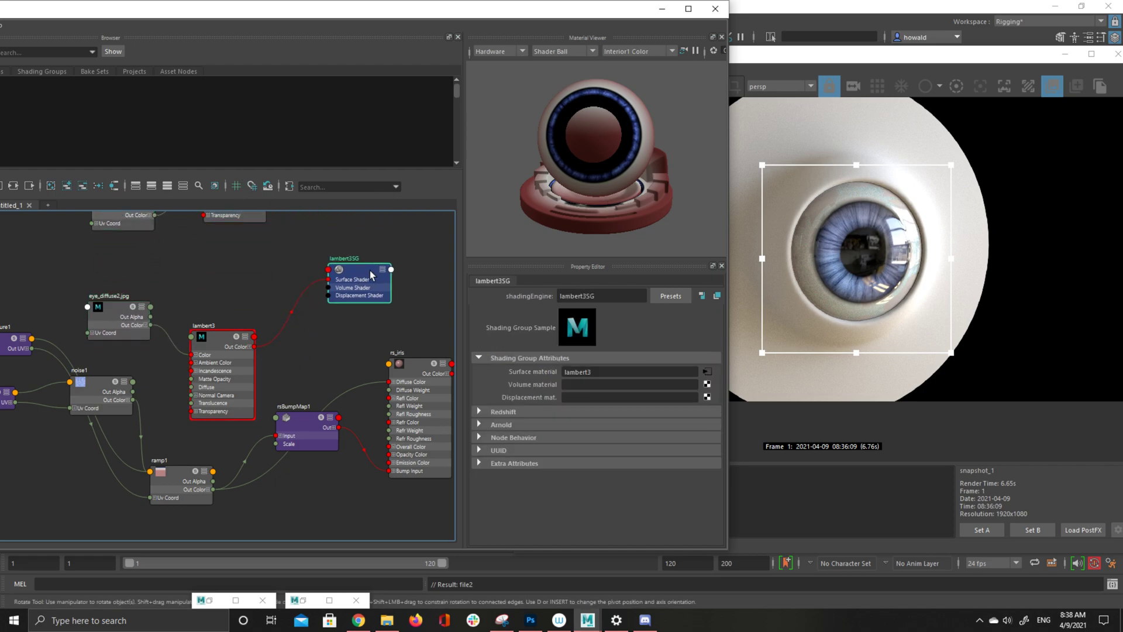
{"action": "left_click_drag", "start_coordinate": [241, 370], "coordinate": [271, 271]}
{"action": "left_click_drag", "start_coordinate": [131, 326], "coordinate": [143, 288]}
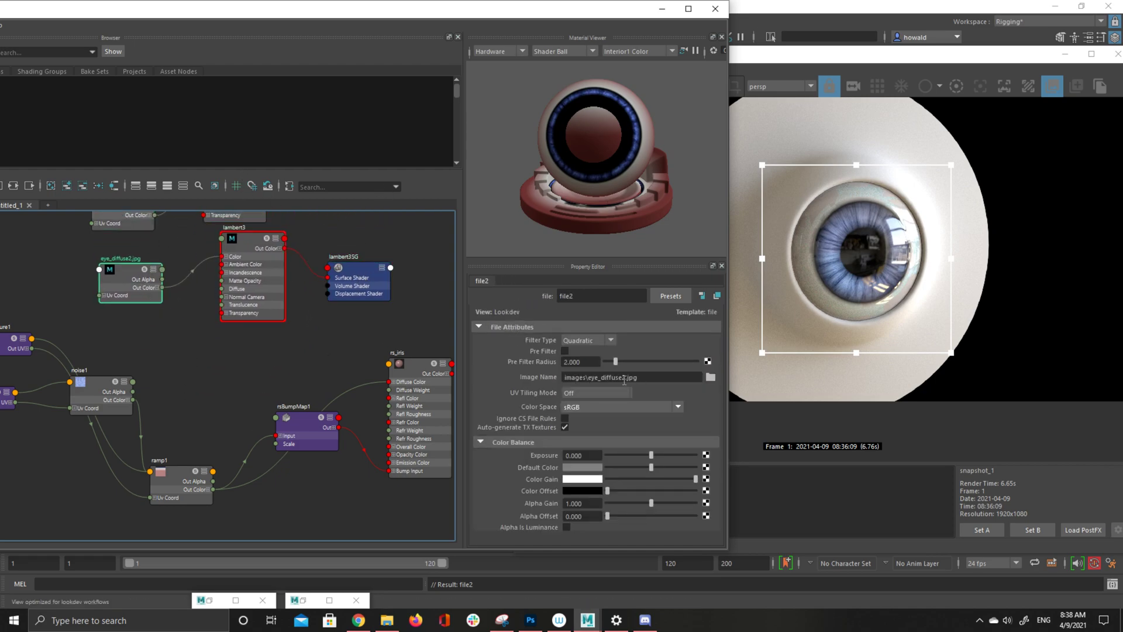
{"action": "left_click_drag", "start_coordinate": [197, 477], "coordinate": [216, 411]}
Connect eye_diffuse2.jpg's Out Color to rsBumpMap1's Input and rs_iris's Diffuse Color, and set its color space to Raw
{"action": "left_click", "coordinate": [123, 283]}
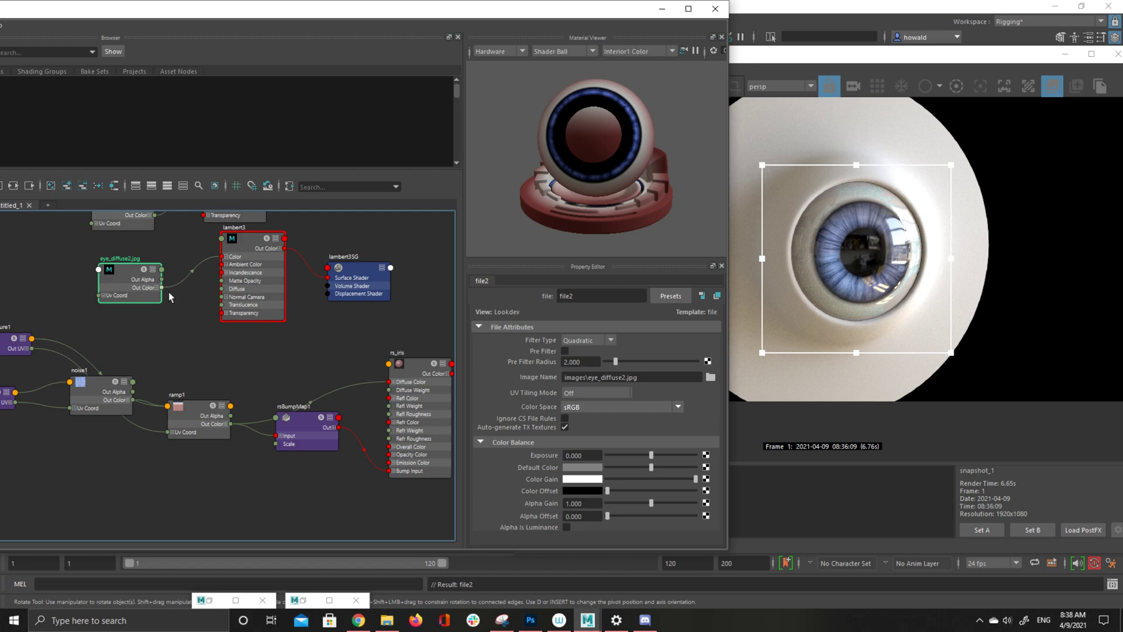
{"action": "left_click_drag", "start_coordinate": [161, 287], "coordinate": [190, 347]}
{"action": "left_click_drag", "start_coordinate": [161, 288], "coordinate": [278, 436]}
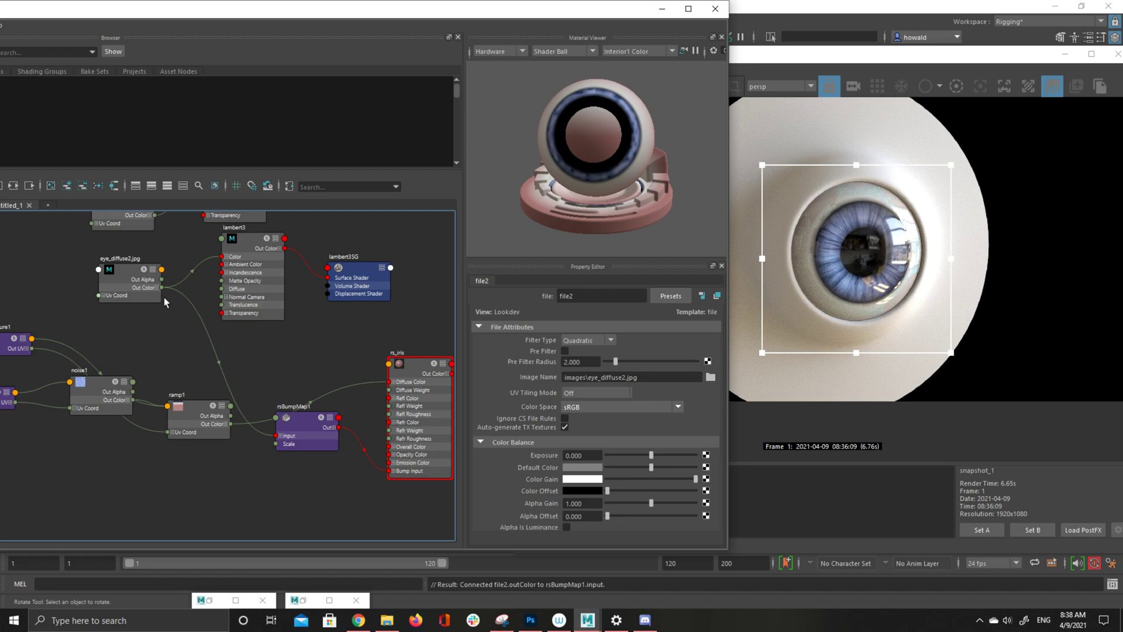
{"action": "left_click_drag", "start_coordinate": [162, 287], "coordinate": [400, 389]}
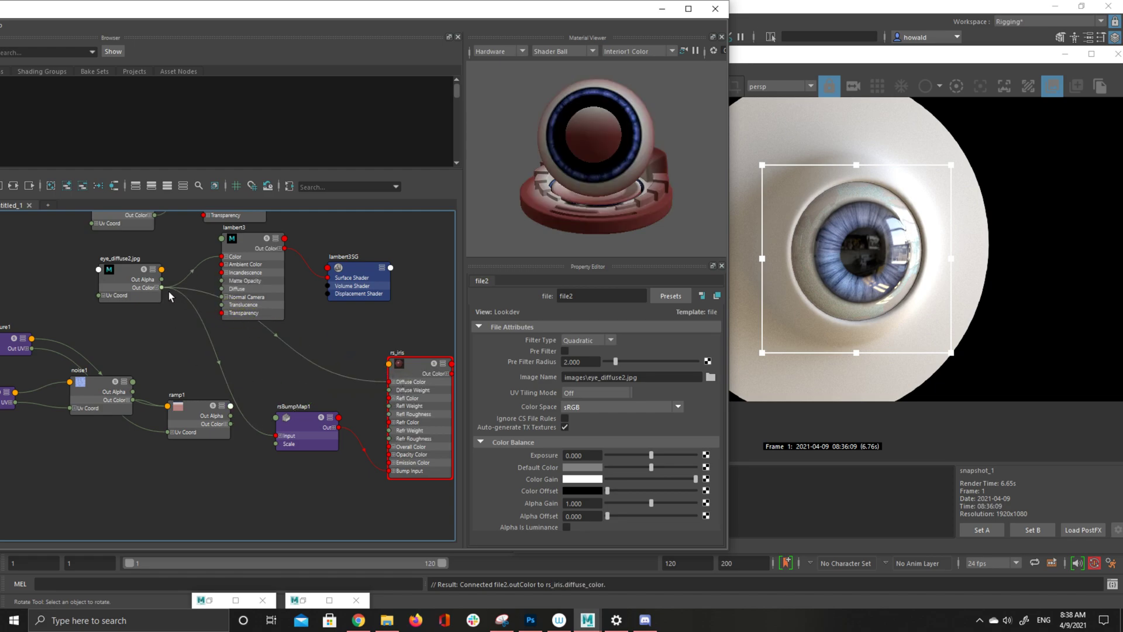
{"action": "left_click_drag", "start_coordinate": [151, 271], "coordinate": [176, 331]}
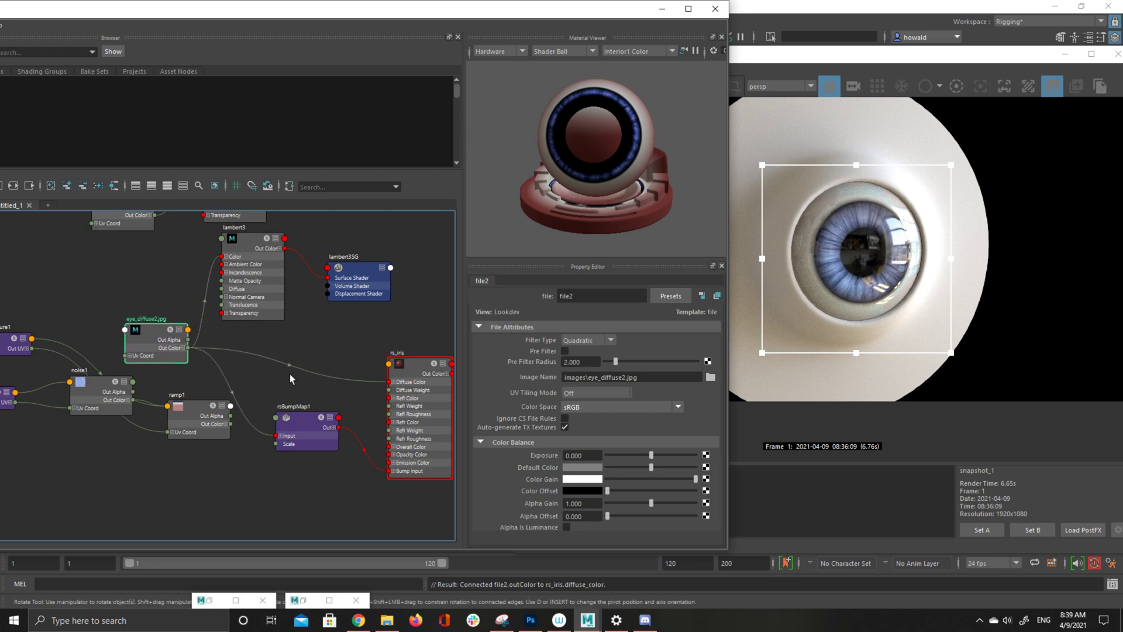
{"action": "left_click", "coordinate": [584, 407]}
{"action": "left_click", "coordinate": [599, 416]}
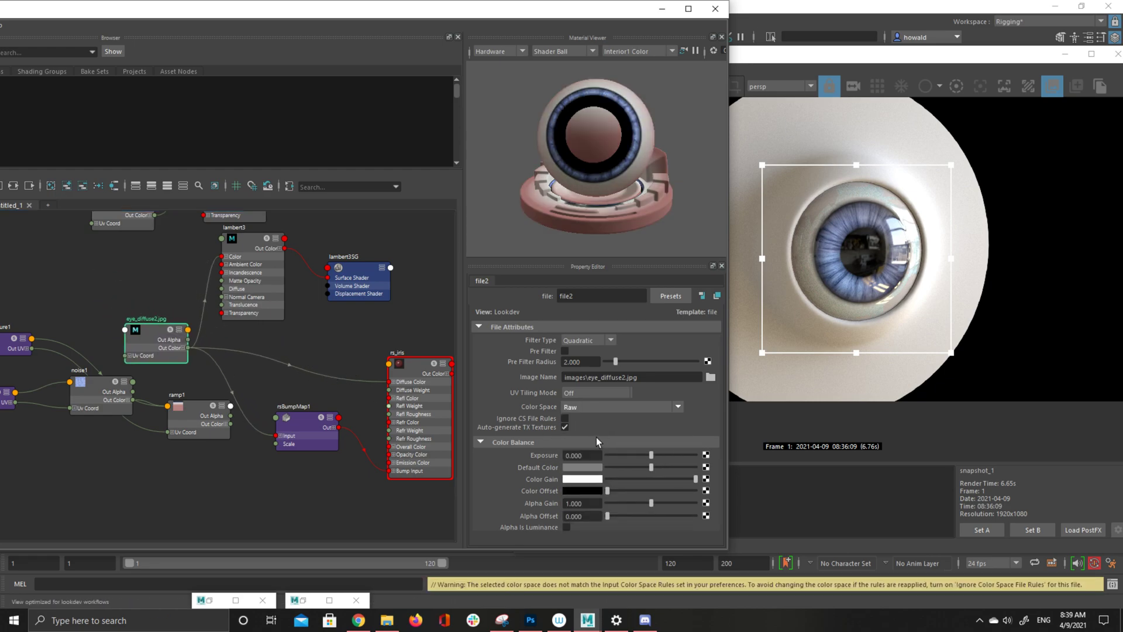
Render the eye with the eye_diffuse2.jpg texture in the Redshift Render View and store the result as a snapshot
{"action": "left_click", "coordinate": [808, 58]}
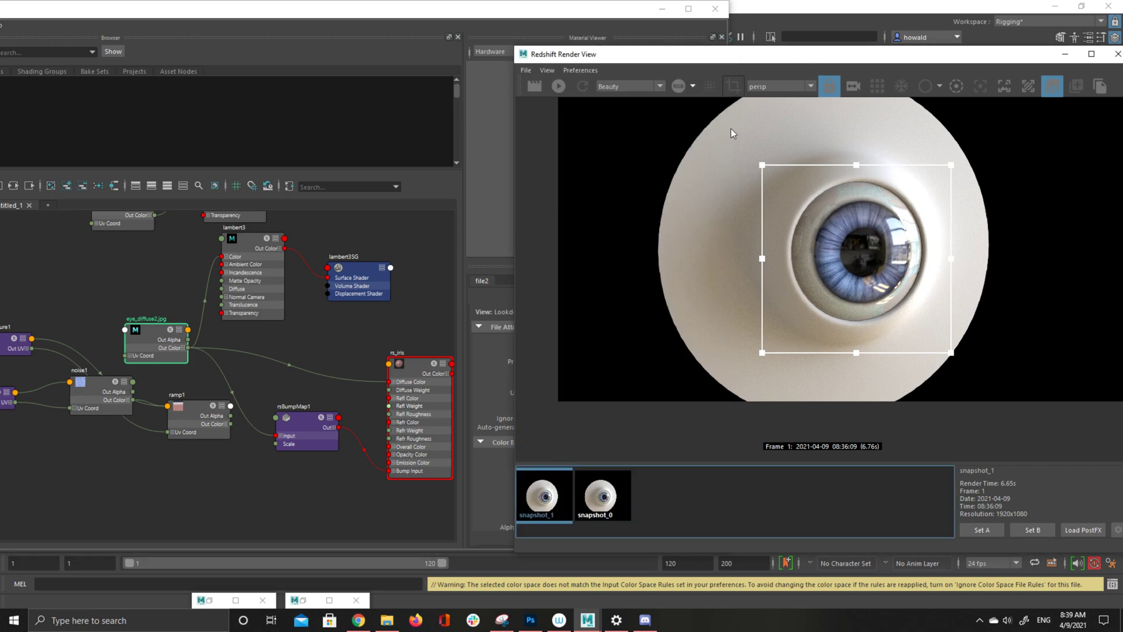
{"action": "left_click", "coordinate": [532, 86]}
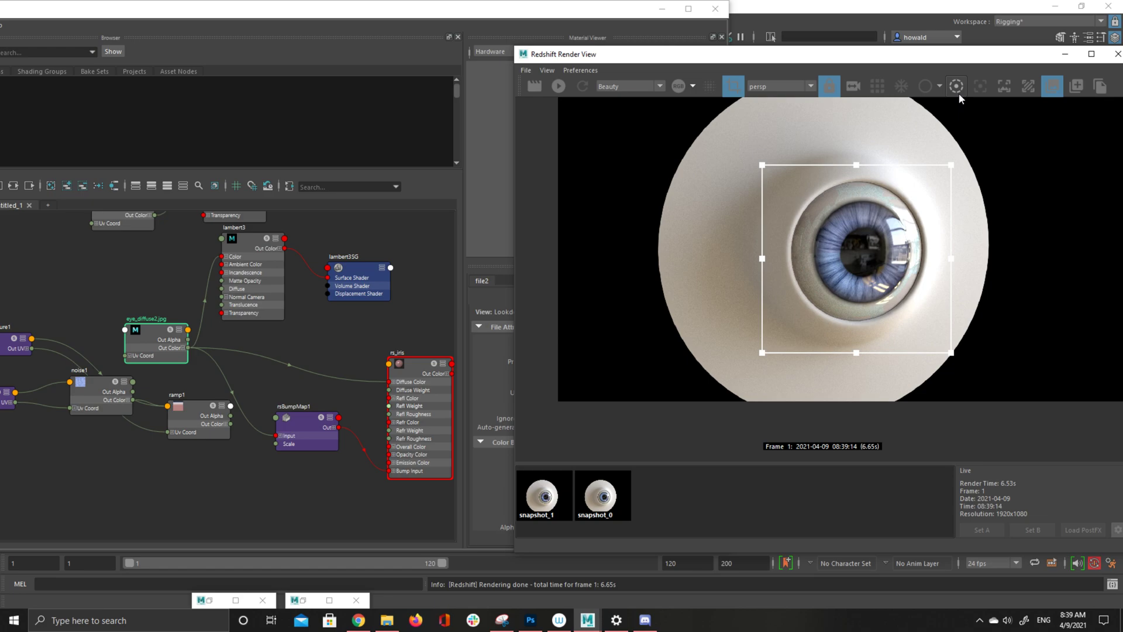
{"action": "left_click", "coordinate": [1076, 87]}
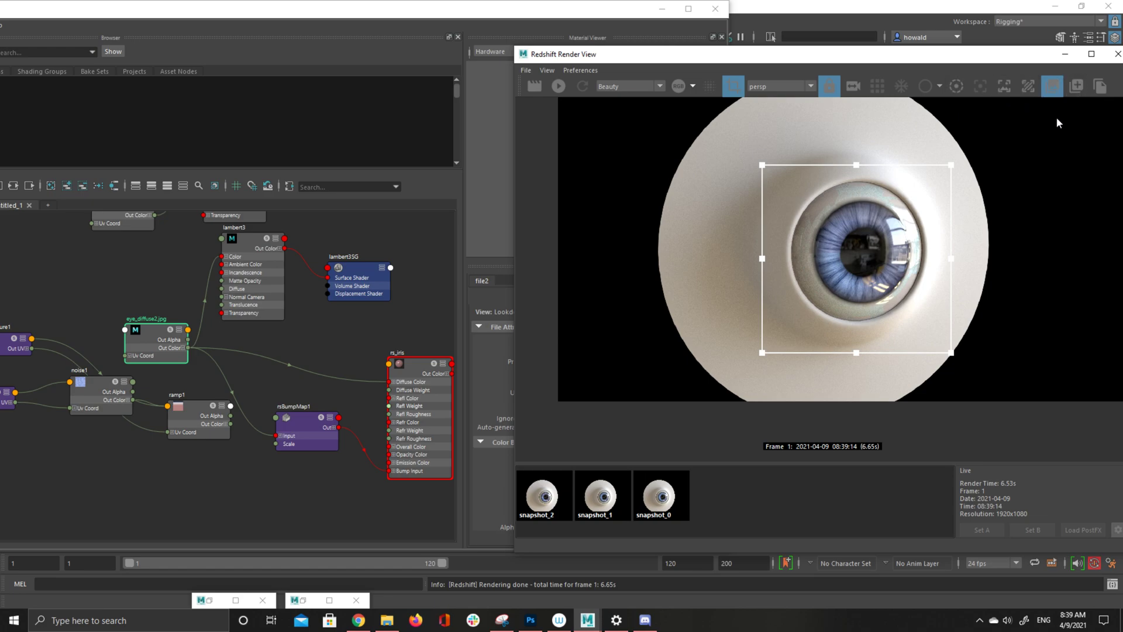
Compare the newest baked-texture render with the earlier baked and procedural snapshots, checking the iris for differences
{"action": "left_click", "coordinate": [659, 502]}
{"action": "left_click", "coordinate": [592, 504]}
{"action": "left_click", "coordinate": [542, 505]}
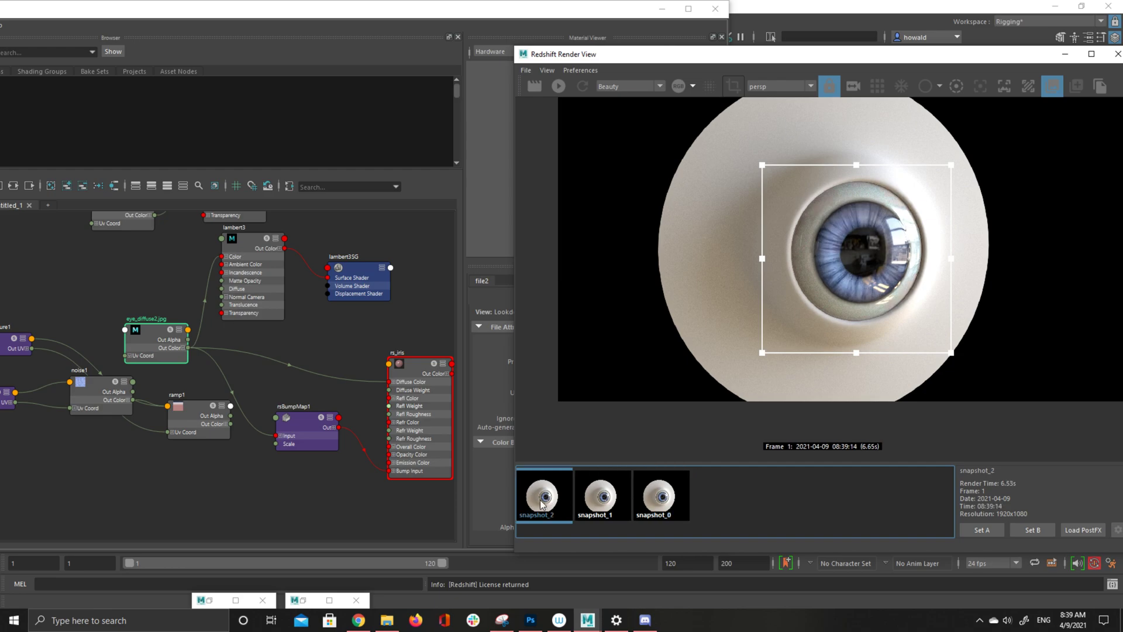
{"action": "left_click", "coordinate": [593, 502]}
{"action": "left_click", "coordinate": [558, 501]}
{"action": "left_click", "coordinate": [594, 497]}
{"action": "left_click", "coordinate": [538, 493]}
{"action": "left_click", "coordinate": [678, 497]}
{"action": "left_click", "coordinate": [543, 501]}
{"action": "left_click", "coordinate": [651, 505]}
{"action": "left_click", "coordinate": [559, 490]}
{"action": "left_click", "coordinate": [651, 490]}
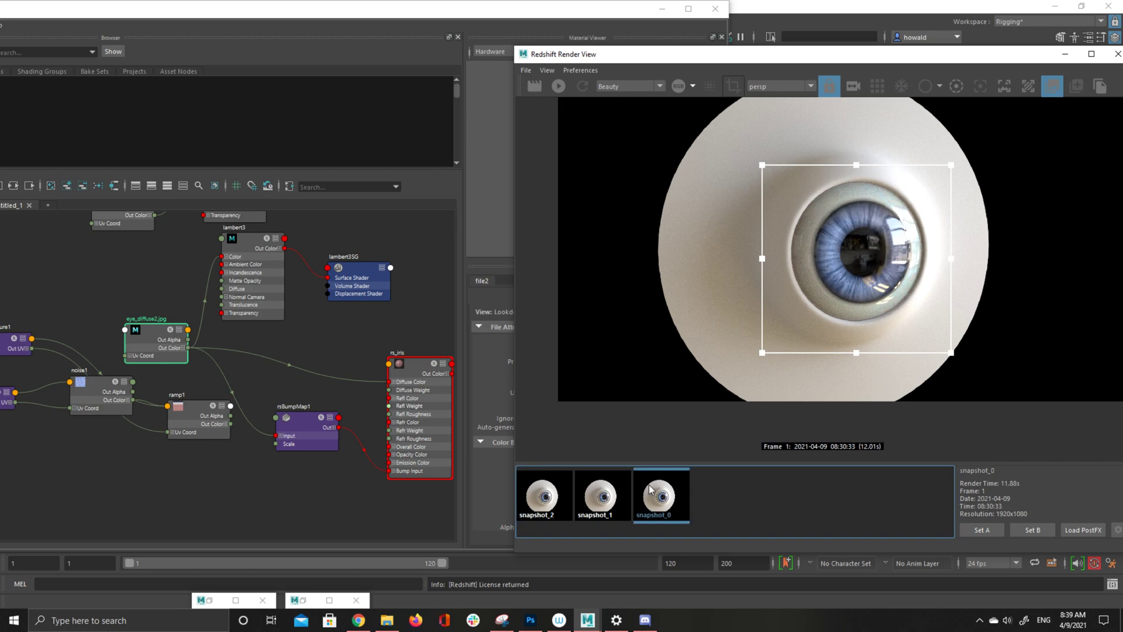
{"action": "left_click", "coordinate": [527, 494]}
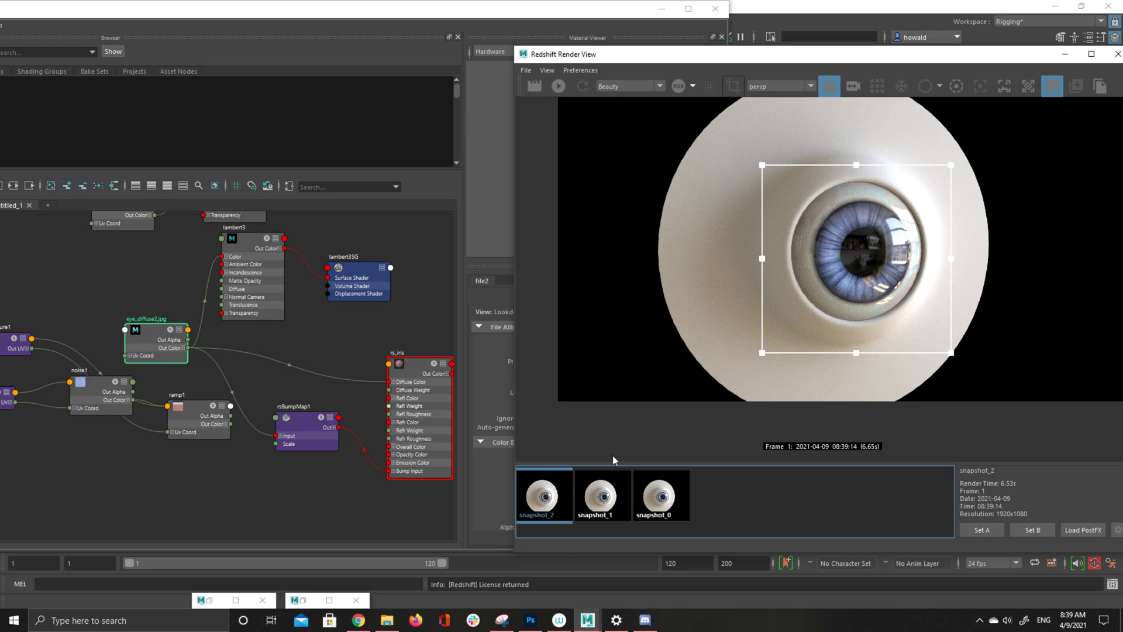
{"action": "left_click", "coordinate": [559, 496]}
{"action": "left_click", "coordinate": [651, 490]}
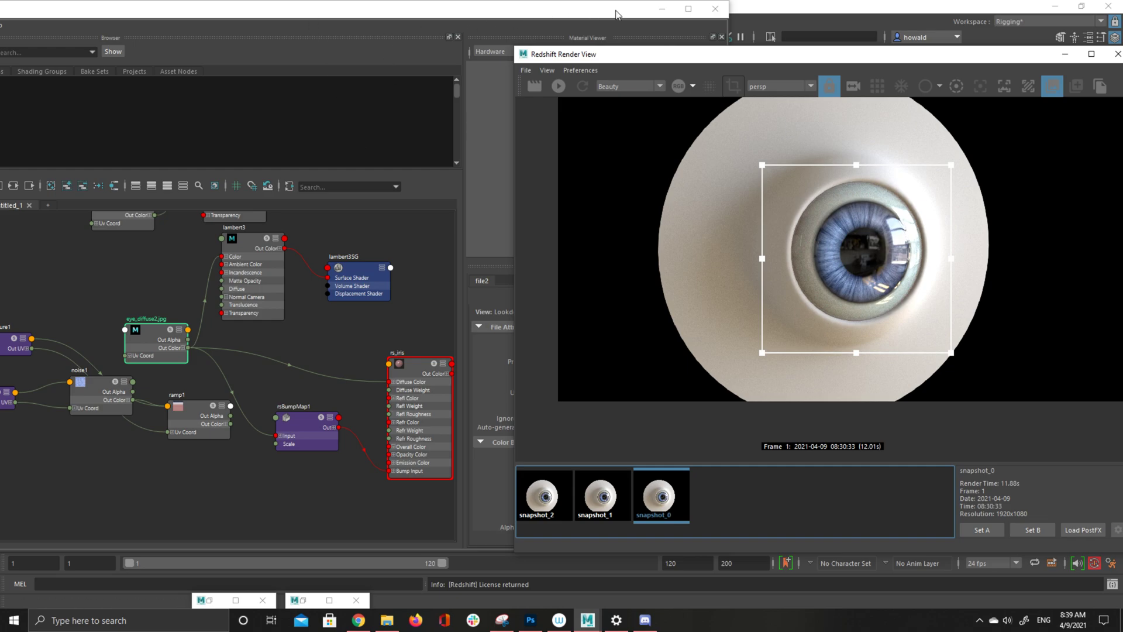
Hide eyeball_geo1, render the eye again and store the result as a new snapshot
{"action": "mouse_move", "coordinate": [392, 16]}
{"action": "left_mouse_down"}
{"action": "mouse_move", "coordinate": [383, 451]}
{"action": "mouse_move", "coordinate": [370, 496]}
{"action": "left_mouse_up"}
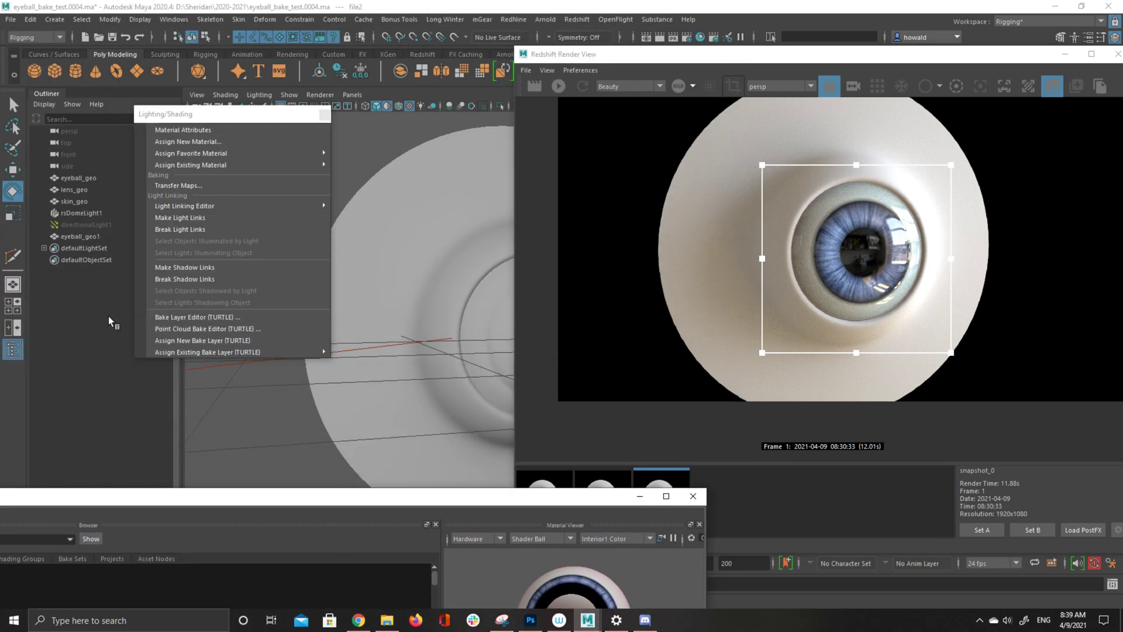
{"action": "left_click", "coordinate": [77, 237]}
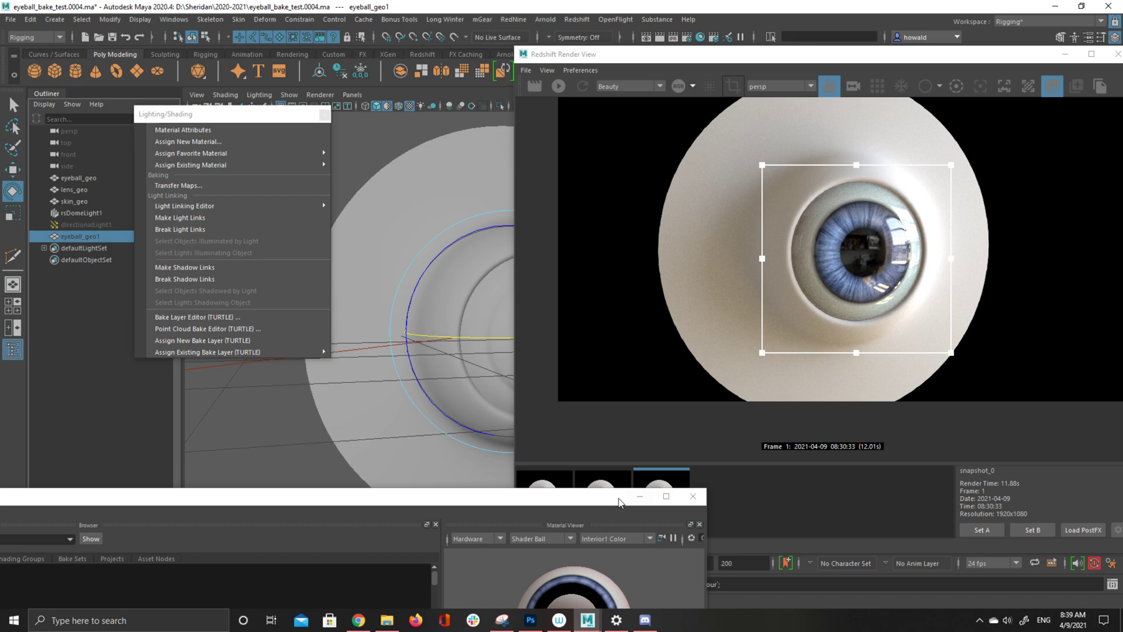
{"action": "left_click_drag", "start_coordinate": [615, 502], "coordinate": [576, 30]}
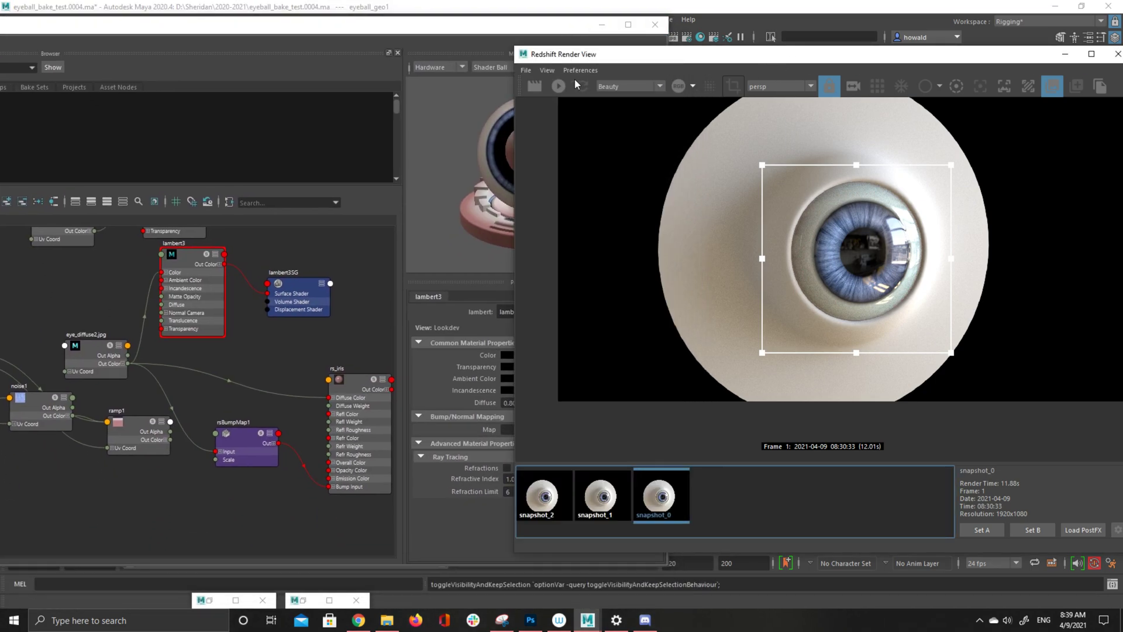
{"action": "left_click", "coordinate": [559, 86]}
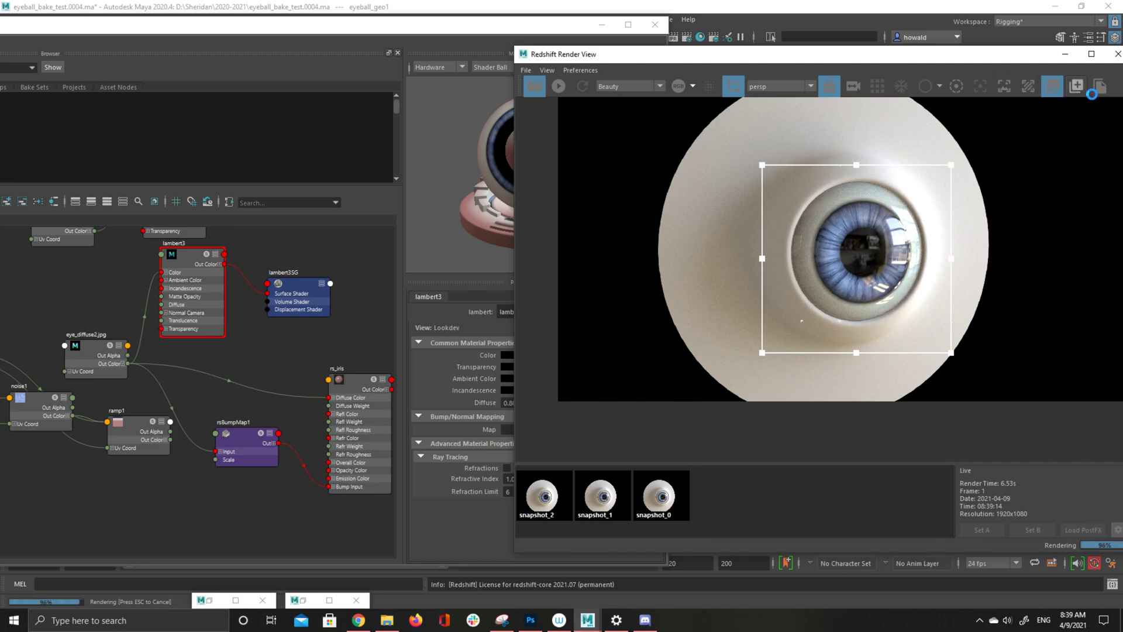
Delete the two older baked-texture snapshots, snapshot_2 and snapshot_1
{"action": "left_click", "coordinate": [588, 509]}
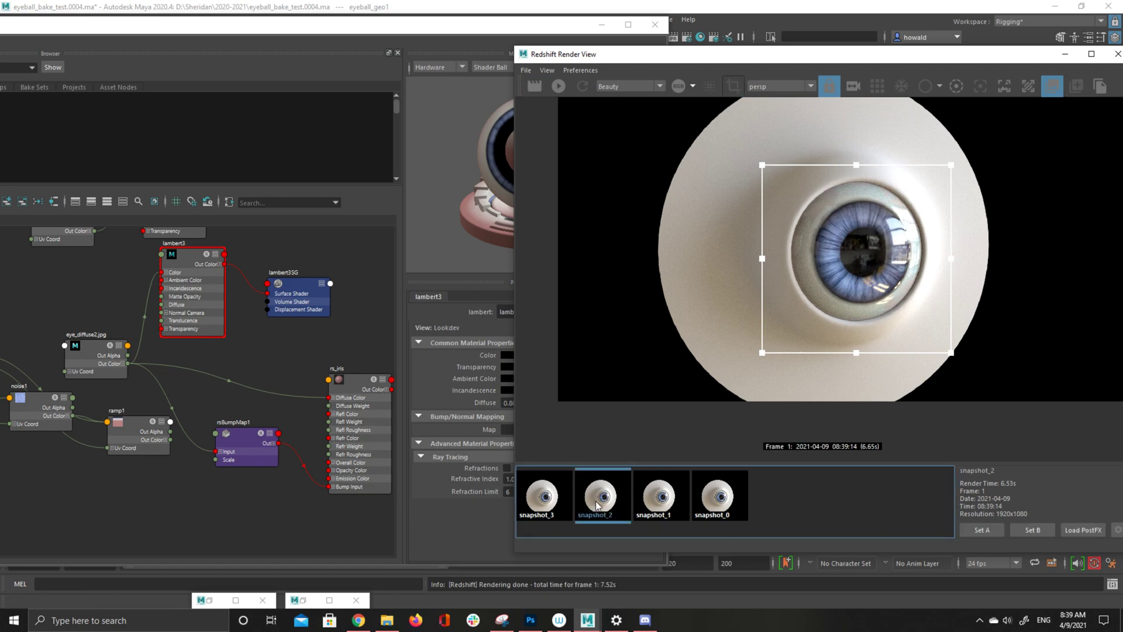
{"action": "key", "text": "Delete"}
{"action": "key", "text": "Delete"}
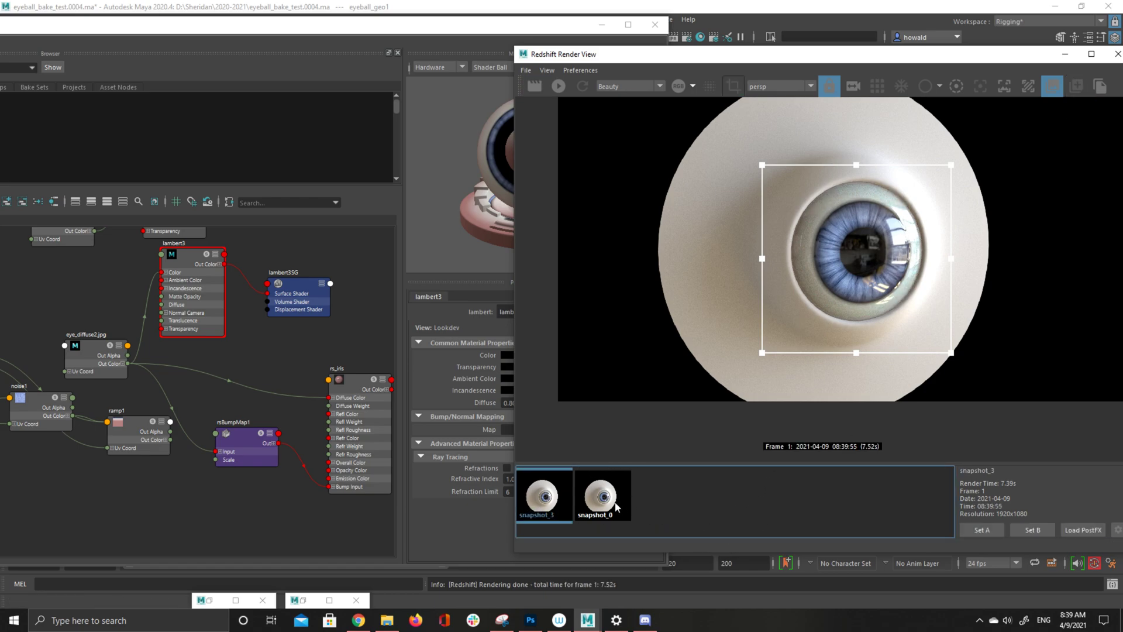
Compare snapshot_3 with the procedural render in snapshot_0, examining the iris color and detail
{"action": "left_click", "coordinate": [540, 491]}
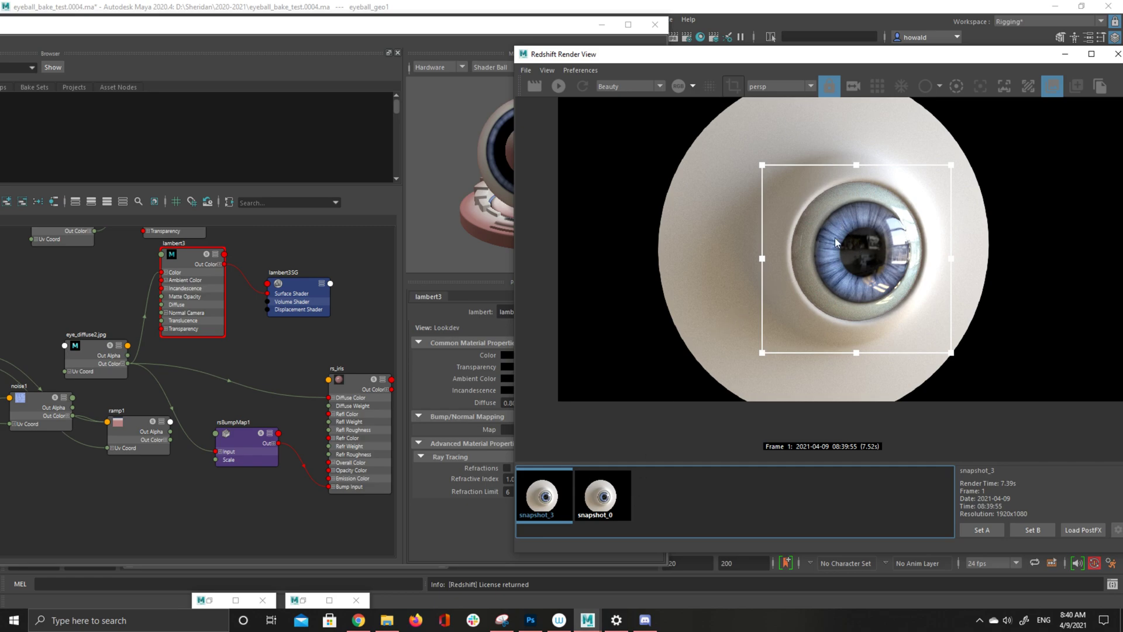
{"action": "left_click", "coordinate": [602, 494]}
{"action": "left_click", "coordinate": [550, 488]}
{"action": "left_click", "coordinate": [594, 504]}
{"action": "left_click", "coordinate": [535, 519]}
{"action": "left_click", "coordinate": [592, 515]}
{"action": "left_click", "coordinate": [571, 506]}
{"action": "left_click", "coordinate": [587, 506]}
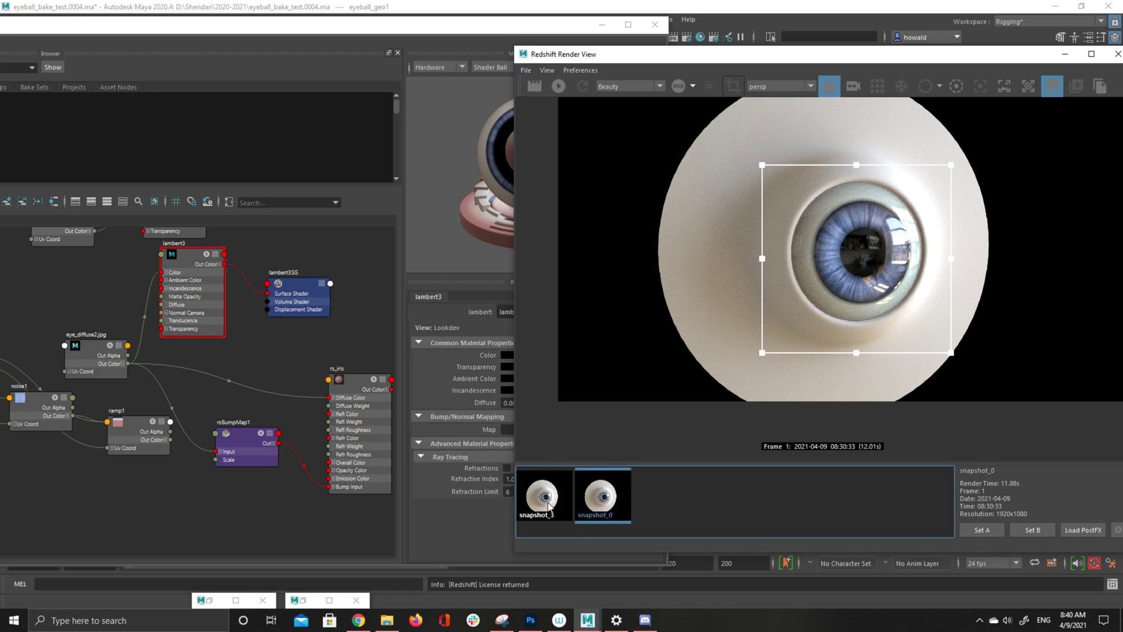
{"action": "left_click", "coordinate": [557, 498]}
{"action": "left_click", "coordinate": [604, 485]}
{"action": "left_click", "coordinate": [563, 494]}
{"action": "left_click", "coordinate": [614, 495]}
{"action": "left_click", "coordinate": [549, 492]}
{"action": "left_click", "coordinate": [590, 492]}
{"action": "left_click", "coordinate": [538, 504]}
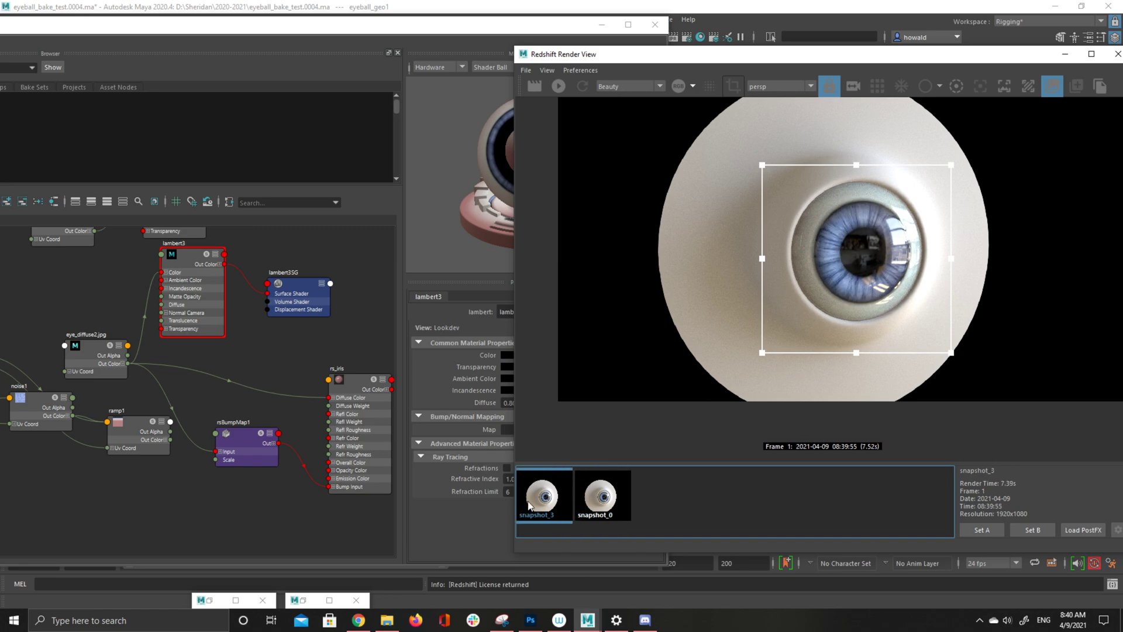
{"action": "left_click", "coordinate": [590, 505]}
{"action": "left_click", "coordinate": [550, 511]}
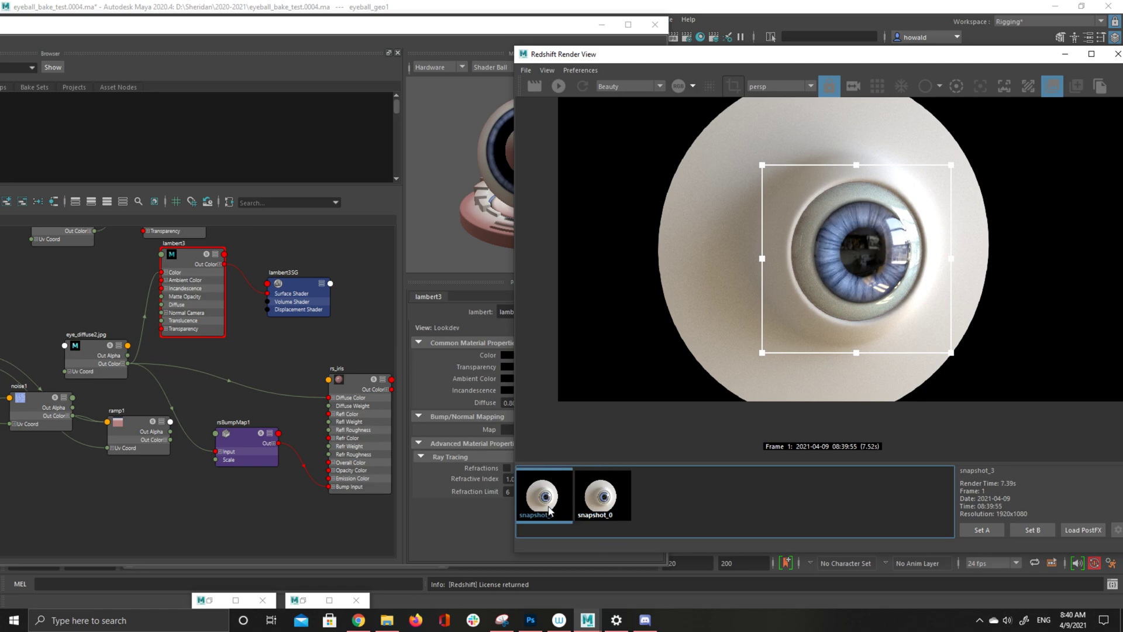
{"action": "left_click", "coordinate": [598, 503]}
{"action": "left_click", "coordinate": [556, 508]}
Move eye_diffuse2.jpg aside and reconnect ramp1's Out Color to rsBumpMap1's Input and rs_iris's Diffuse Color
{"action": "left_click_drag", "start_coordinate": [242, 27], "coordinate": [397, 11]}
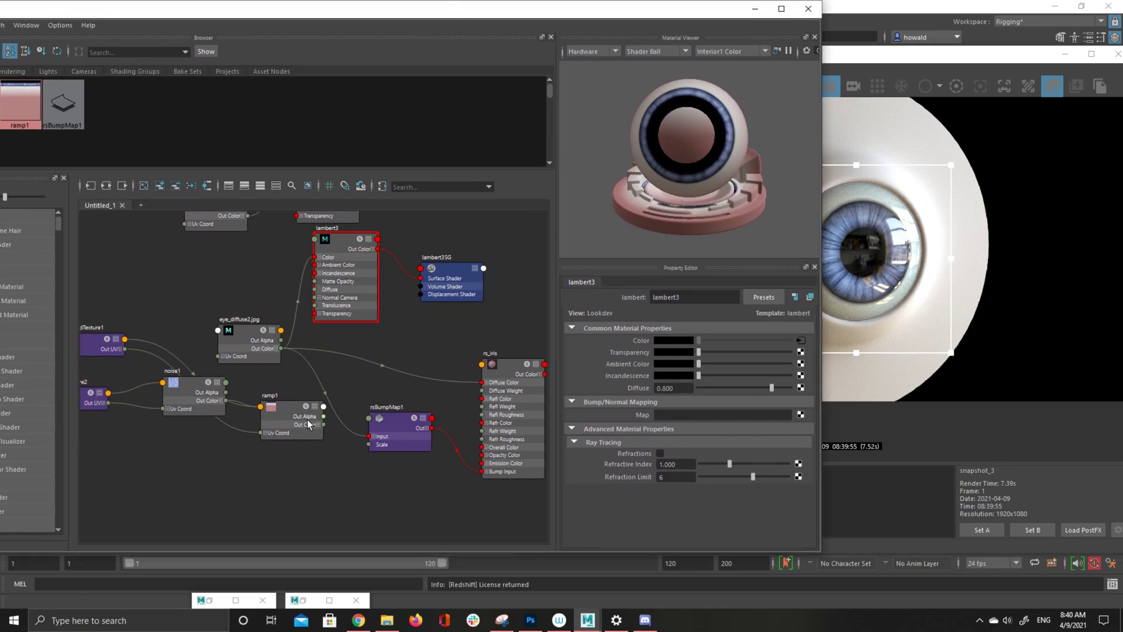
{"action": "left_click_drag", "start_coordinate": [263, 340], "coordinate": [222, 319]}
{"action": "left_click", "coordinate": [313, 526]}
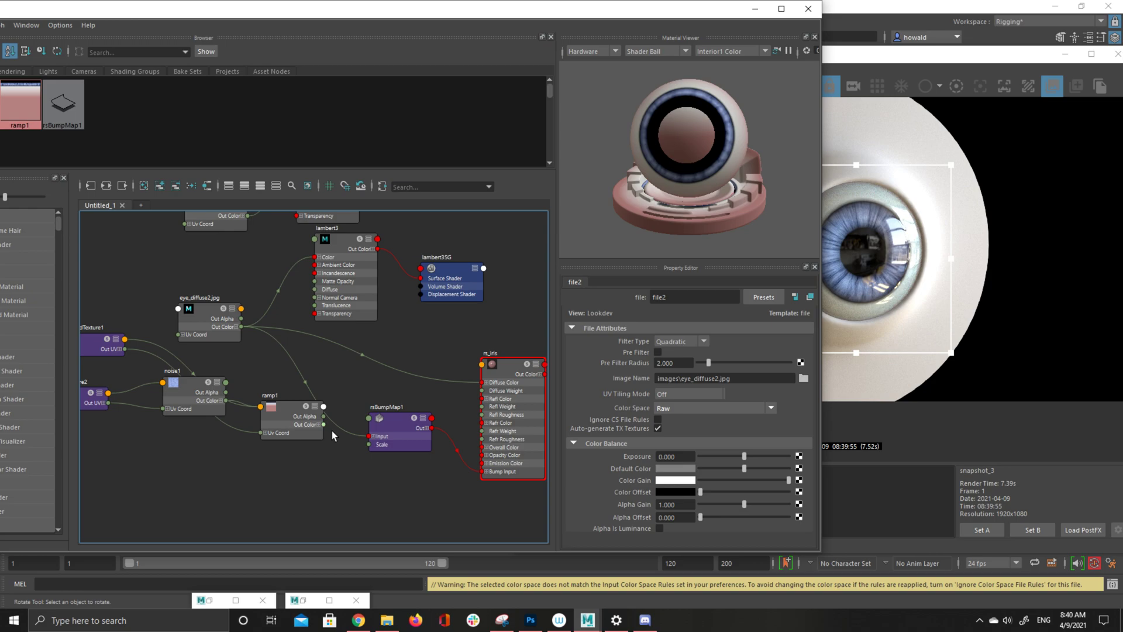
{"action": "left_click_drag", "start_coordinate": [324, 424], "coordinate": [487, 389]}
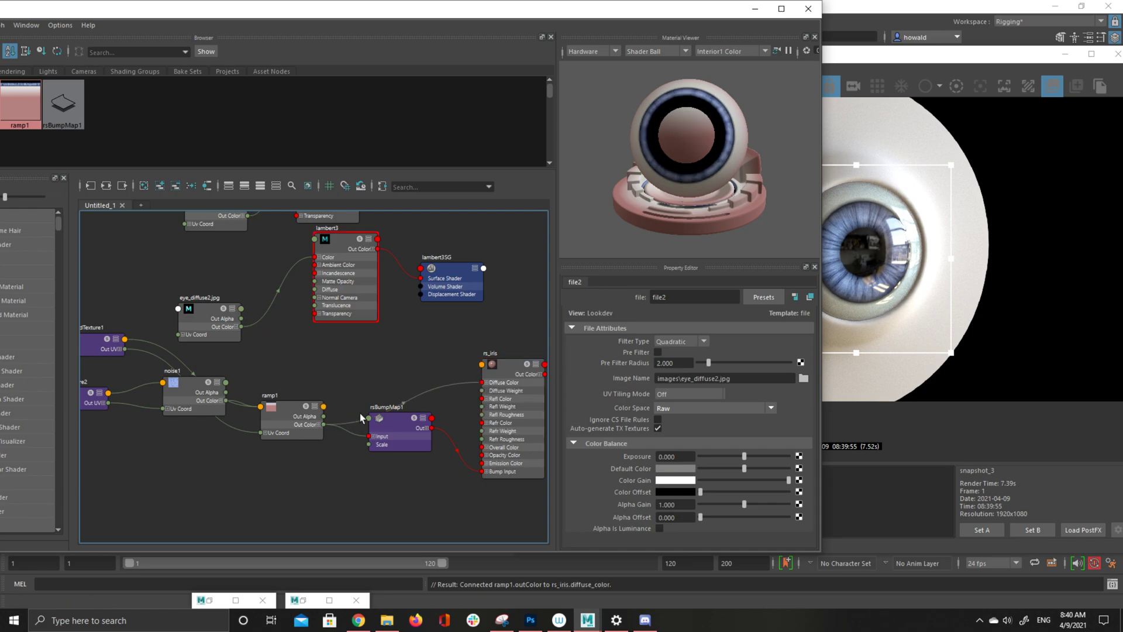
In Transfer Maps, set the diffuse color map's file format to EXR and rename its output file to eye_diffuse3.exr
{"action": "mouse_move", "coordinate": [654, 13]}
{"action": "left_mouse_down"}
{"action": "mouse_move", "coordinate": [609, 322]}
{"action": "mouse_move", "coordinate": [584, 374]}
{"action": "mouse_move", "coordinate": [568, 256]}
{"action": "left_mouse_up"}
{"action": "left_click", "coordinate": [216, 186]}
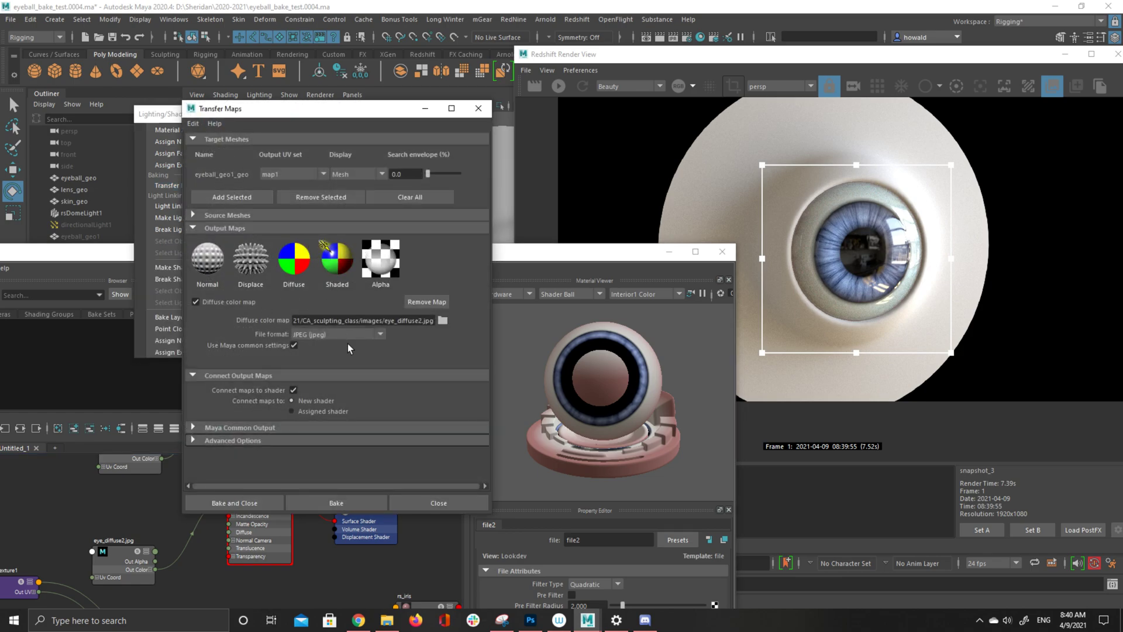
{"action": "left_click", "coordinate": [334, 337]}
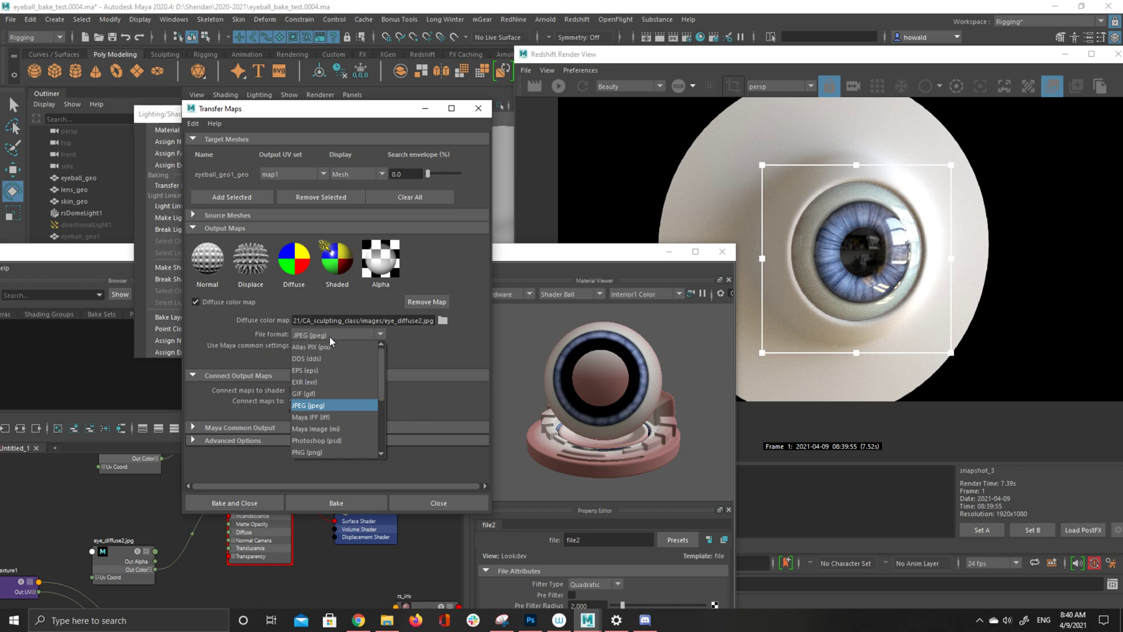
{"action": "left_click", "coordinate": [328, 381]}
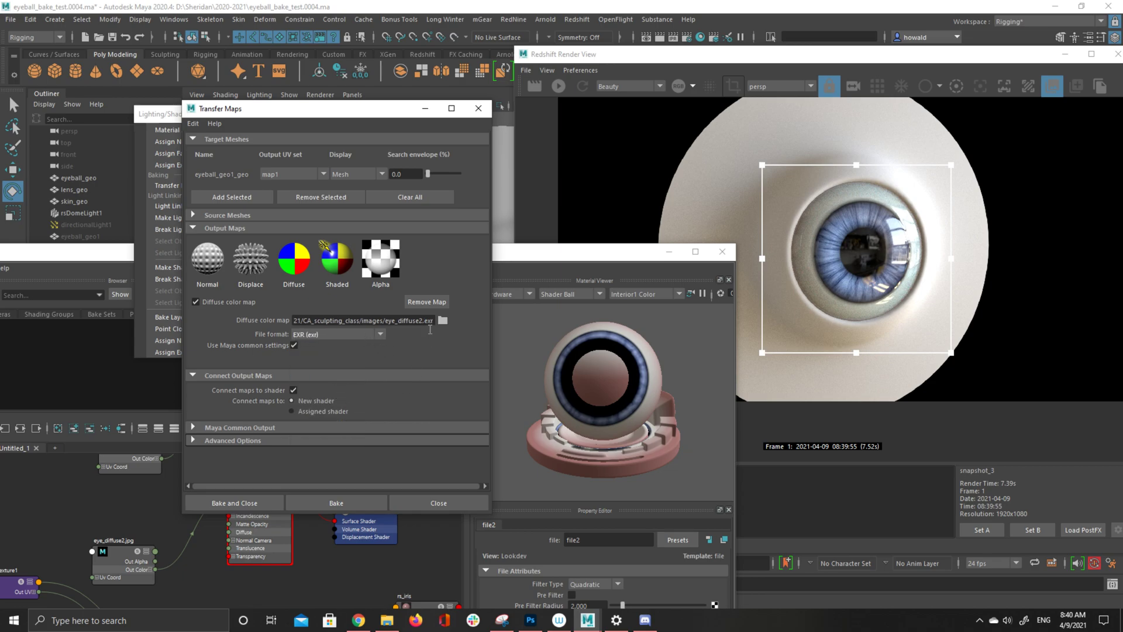
{"action": "left_click", "coordinate": [430, 328]}
{"action": "key", "text": "BackSpace"}
{"action": "type", "text": "3"}
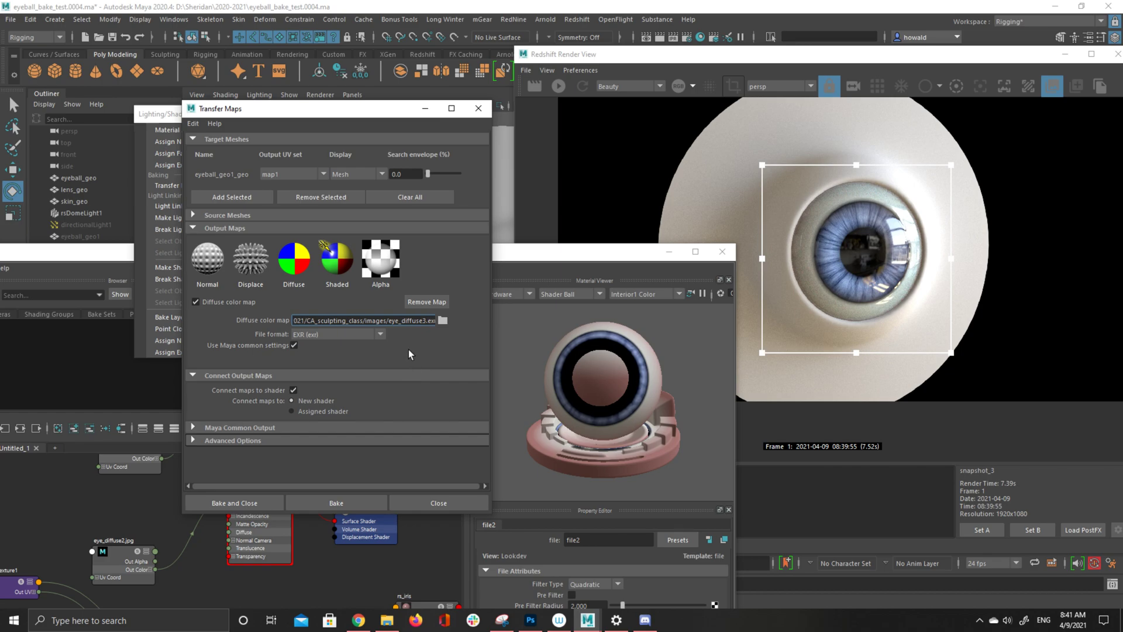
In the Maya common output settings of Transfer Maps, set Transfer in to UV Space and the filter size to 1, keeping the Gaussian filter
{"action": "left_click", "coordinate": [230, 432]}
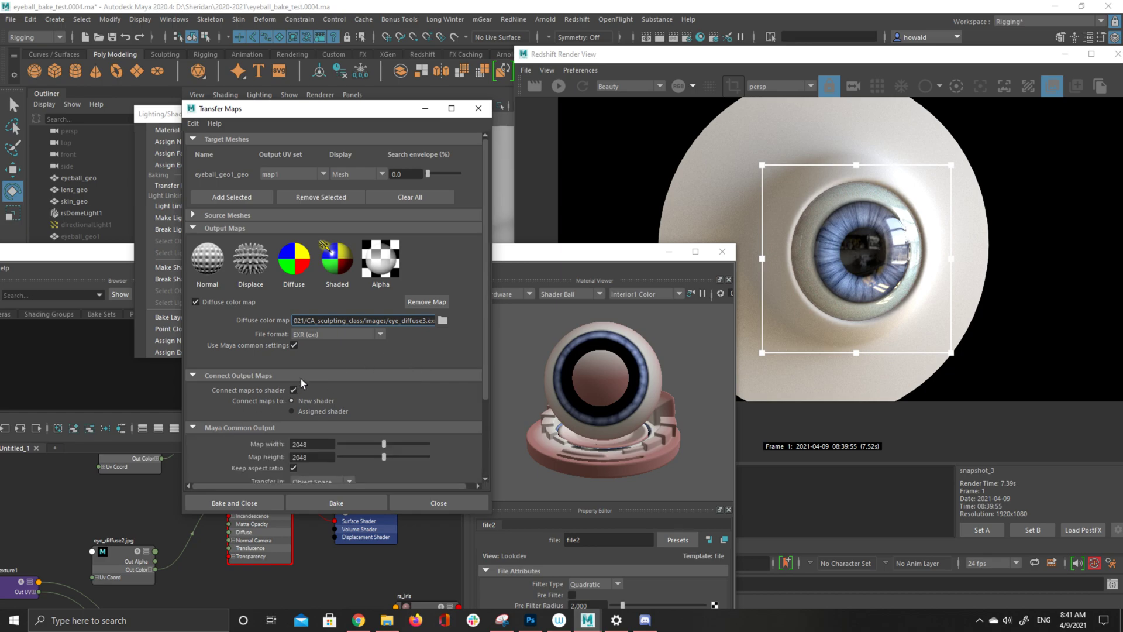
{"action": "scroll", "coordinate": [368, 416], "scroll_direction": "down", "scroll_amount": 3}
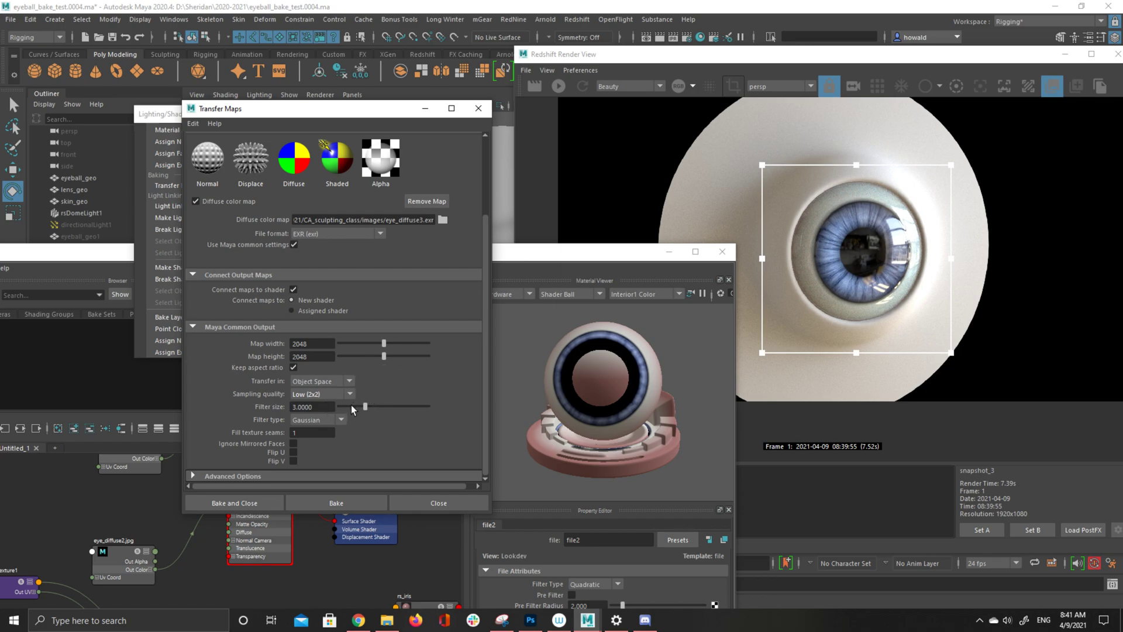
{"action": "left_click", "coordinate": [324, 382]}
{"action": "left_click", "coordinate": [305, 418]}
{"action": "left_click_drag", "start_coordinate": [365, 410], "coordinate": [360, 408]}
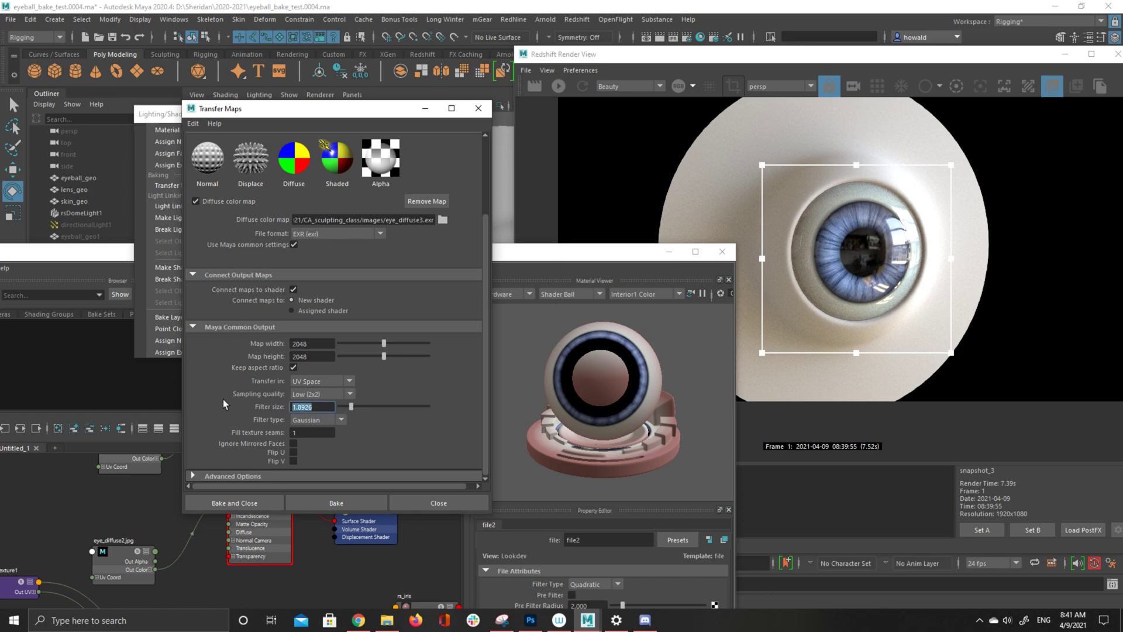
{"action": "type", "text": "1"}
{"action": "key", "text": "Return"}
{"action": "left_click", "coordinate": [327, 420]}
{"action": "left_click", "coordinate": [426, 461]}
Keep Match using at Geometry Normals in the advanced options and bake the eye_diffuse3.exr map
{"action": "left_click", "coordinate": [275, 477]}
{"action": "scroll", "coordinate": [351, 421], "scroll_direction": "down", "scroll_amount": 2}
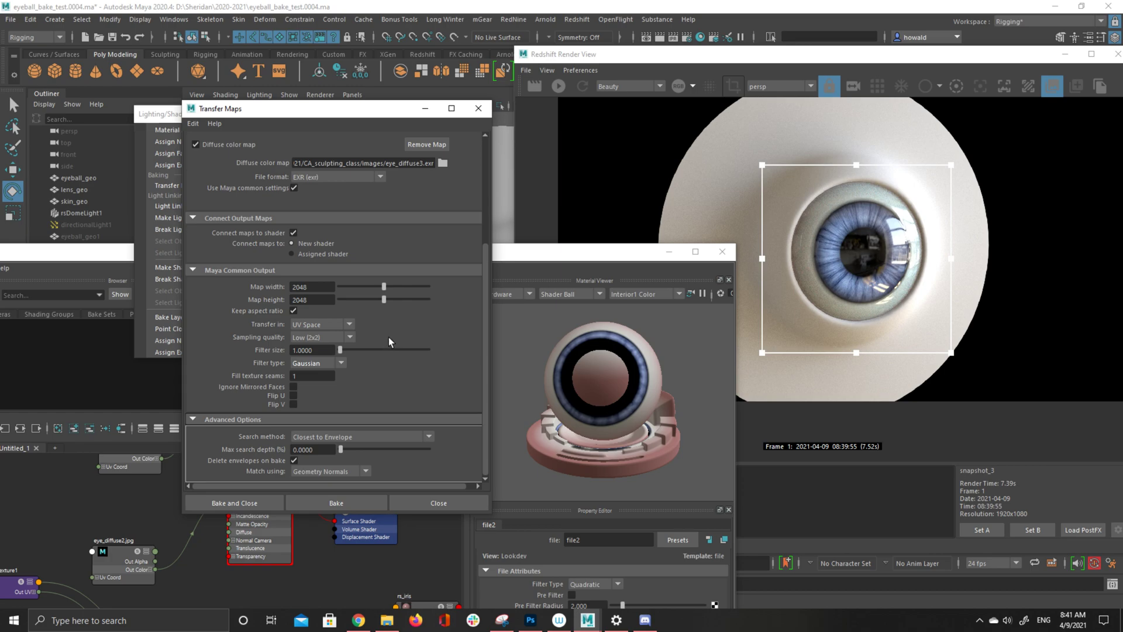
{"action": "left_click", "coordinate": [332, 471]}
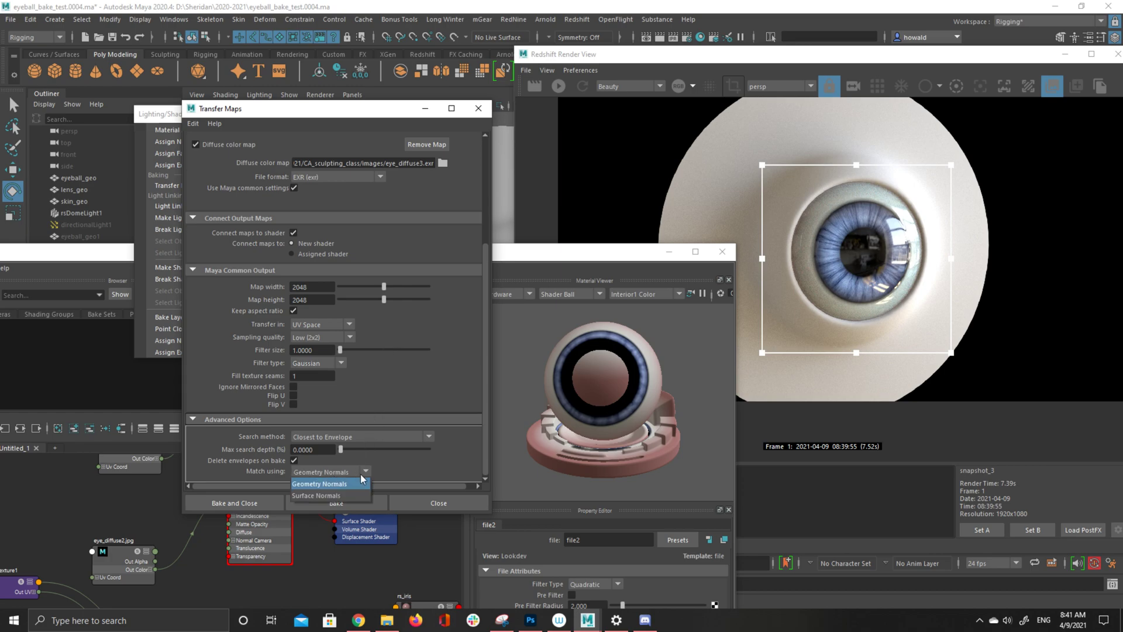
{"action": "left_click", "coordinate": [409, 468]}
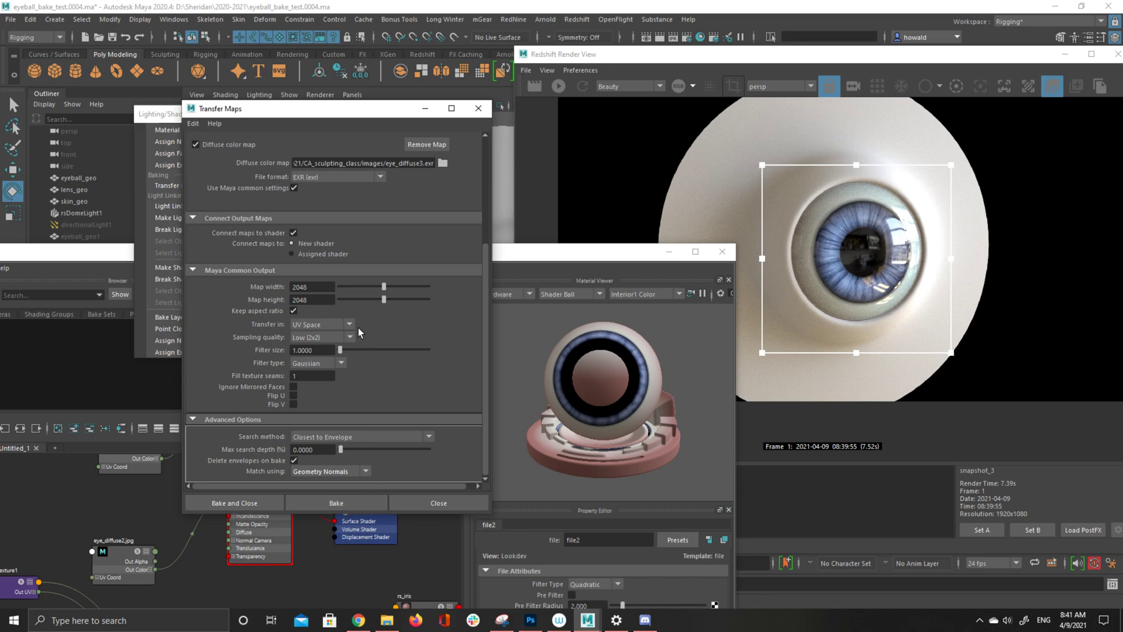
{"action": "scroll", "coordinate": [312, 314], "scroll_direction": "up", "scroll_amount": 4}
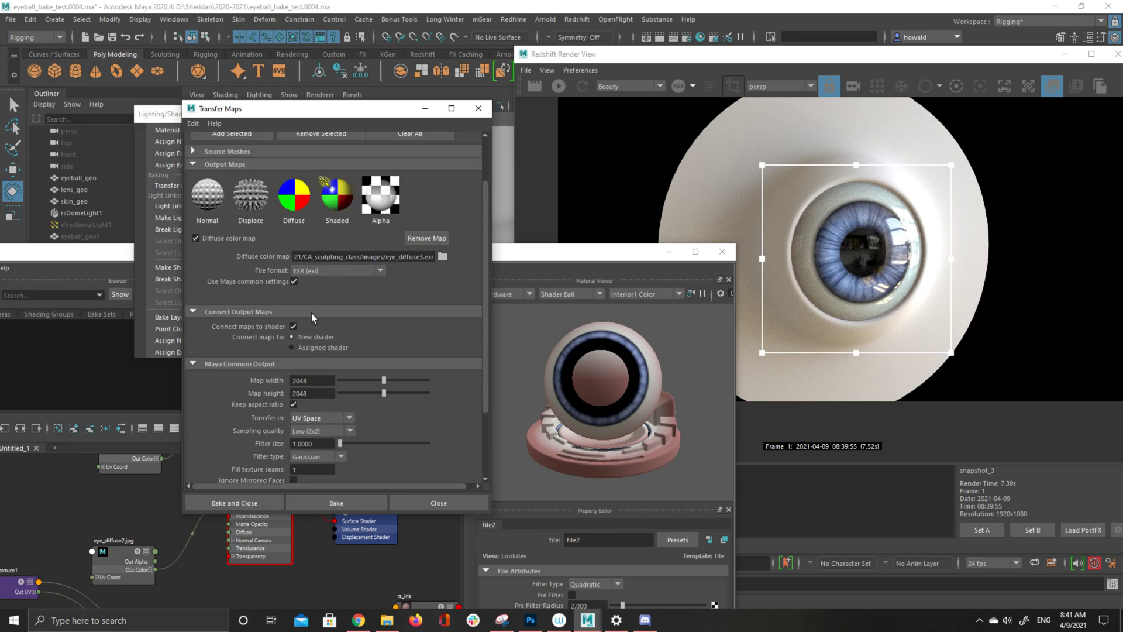
{"action": "left_click", "coordinate": [337, 504]}
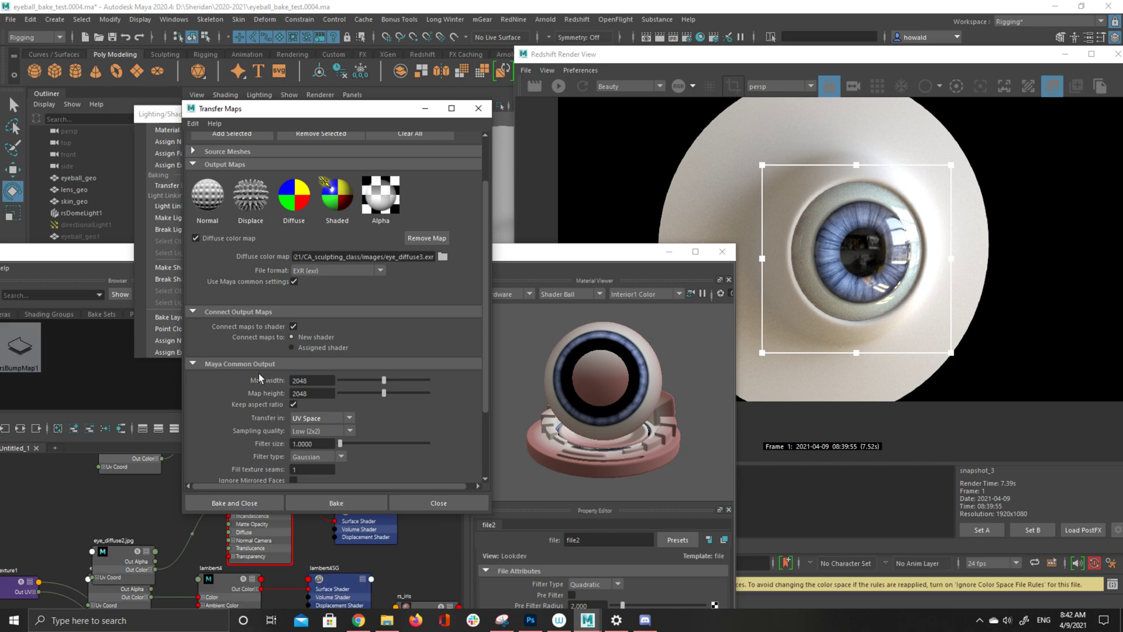
Minimize Transfer Maps and reposition the Hypershade window so its node graph is visible beside the render view
{"action": "left_click", "coordinate": [425, 109]}
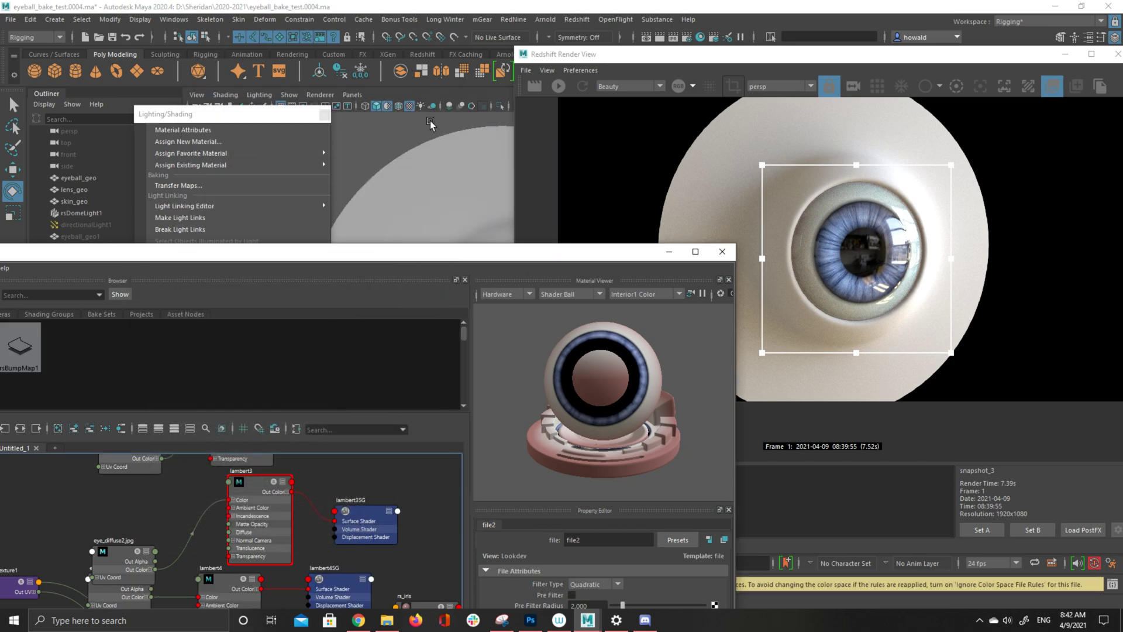
{"action": "left_click_drag", "start_coordinate": [428, 253], "coordinate": [702, 5]}
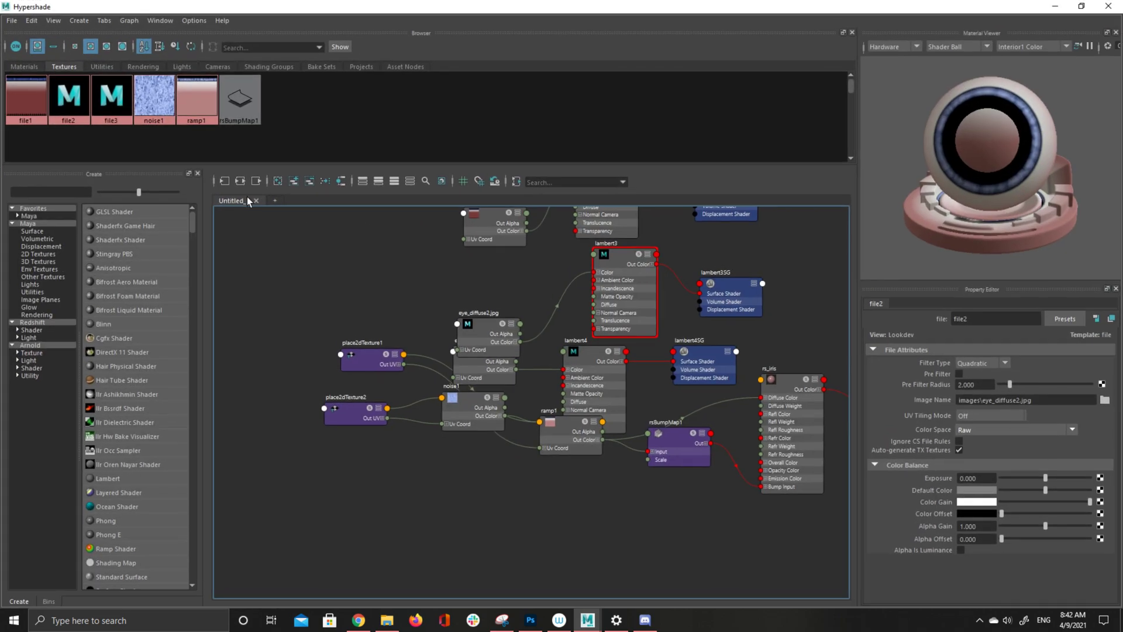
{"action": "double_click", "coordinate": [703, 5]}
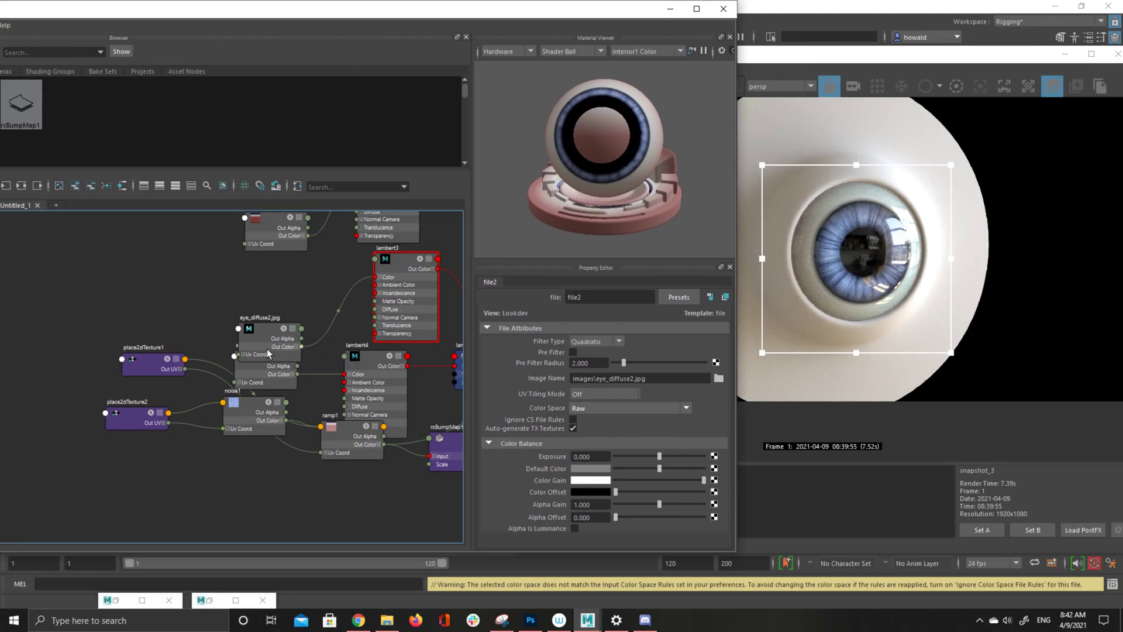
Move eye_diffuse2.jpg up and noise1, ramp1 and rsBumpMap1 down in the node graph to clear space around eye_diffuse3.exr and lambert4
{"action": "scroll", "coordinate": [297, 332], "scroll_direction": "up", "scroll_amount": 2}
{"action": "middle_click_drag", "start_coordinate": [366, 333], "coordinate": [308, 332], "text": "alt"}
{"action": "scroll", "coordinate": [307, 332], "scroll_direction": "down", "scroll_amount": 2}
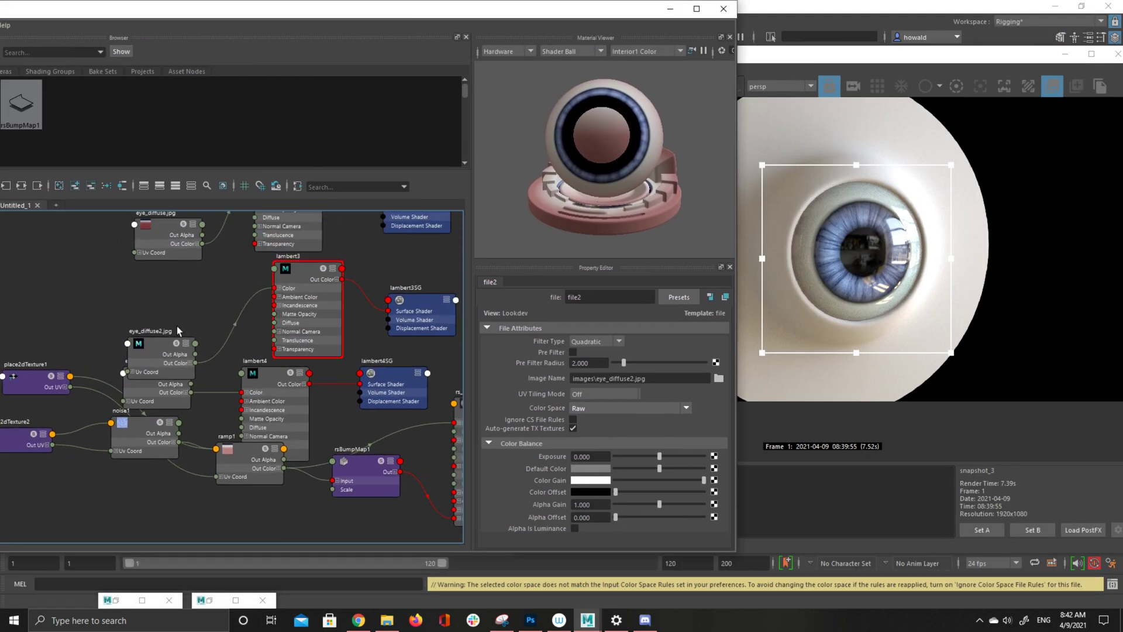
{"action": "left_click_drag", "start_coordinate": [193, 359], "coordinate": [189, 276]}
{"action": "left_click_drag", "start_coordinate": [145, 448], "coordinate": [118, 529]}
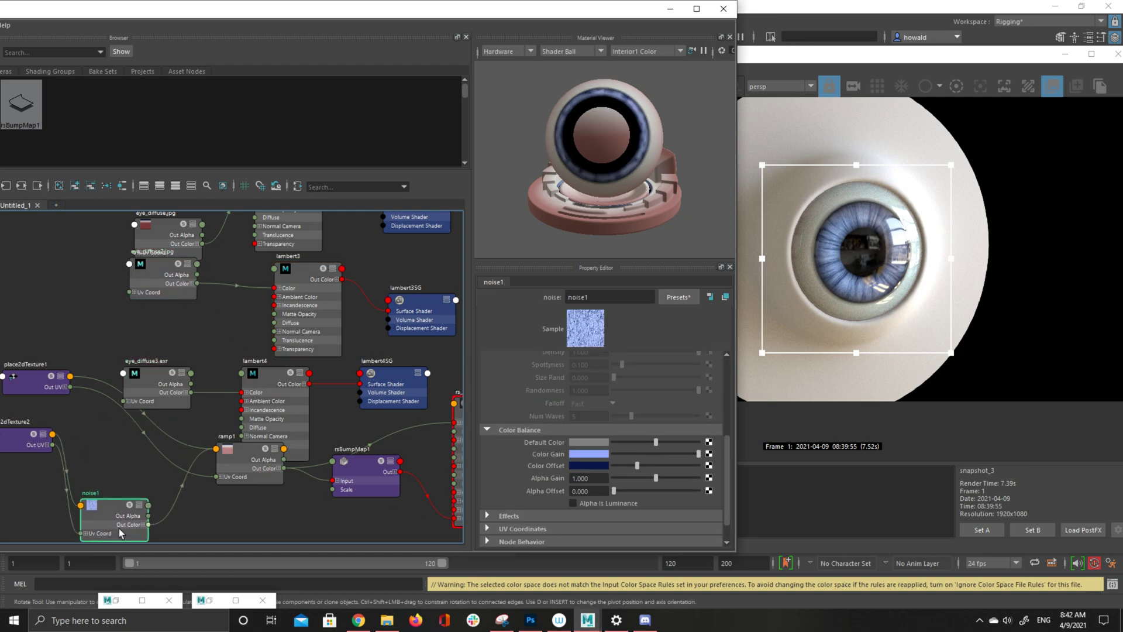
{"action": "left_click_drag", "start_coordinate": [253, 468], "coordinate": [240, 521]}
{"action": "scroll", "coordinate": [256, 326], "scroll_direction": "up", "scroll_amount": 1}
{"action": "middle_click_drag", "start_coordinate": [255, 326], "coordinate": [254, 383], "text": "alt"}
{"action": "scroll", "coordinate": [253, 383], "scroll_direction": "down", "scroll_amount": 1}
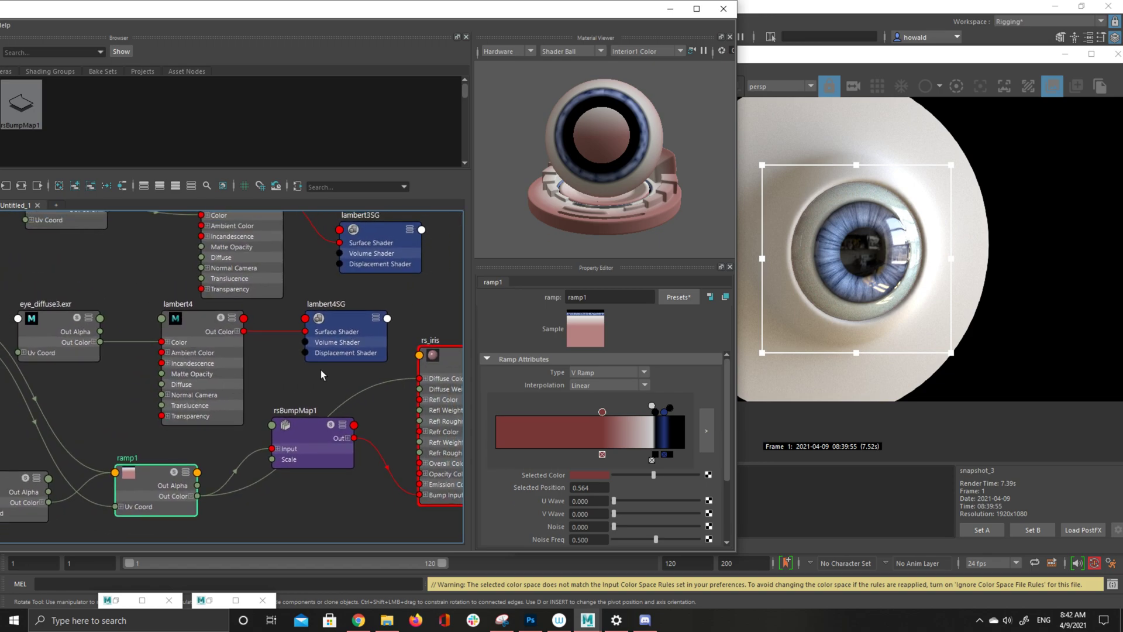
{"action": "left_click", "coordinate": [209, 327]}
{"action": "left_click", "coordinate": [86, 299]}
{"action": "left_click_drag", "start_coordinate": [334, 454], "coordinate": [344, 527]}
{"action": "middle_click_drag", "start_coordinate": [371, 433], "coordinate": [397, 389], "text": "alt"}
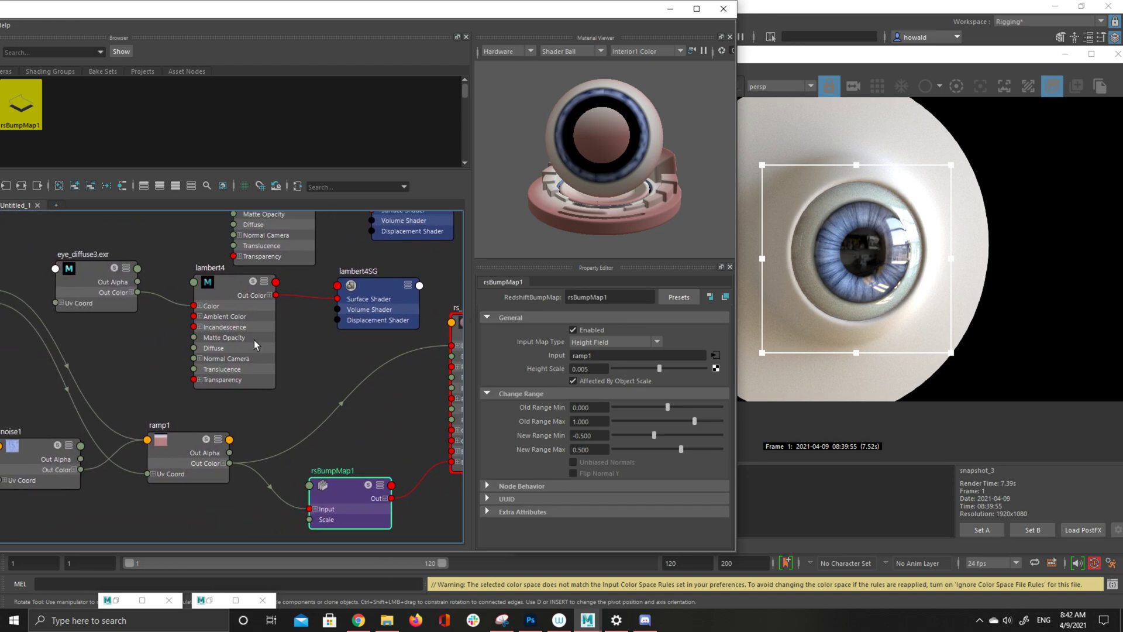
Connect eye_diffuse3.exr's Out Color to rsBumpMap1's Input and rs_iris's Diffuse Color, and render the eye in Redshift
{"action": "left_click", "coordinate": [84, 271]}
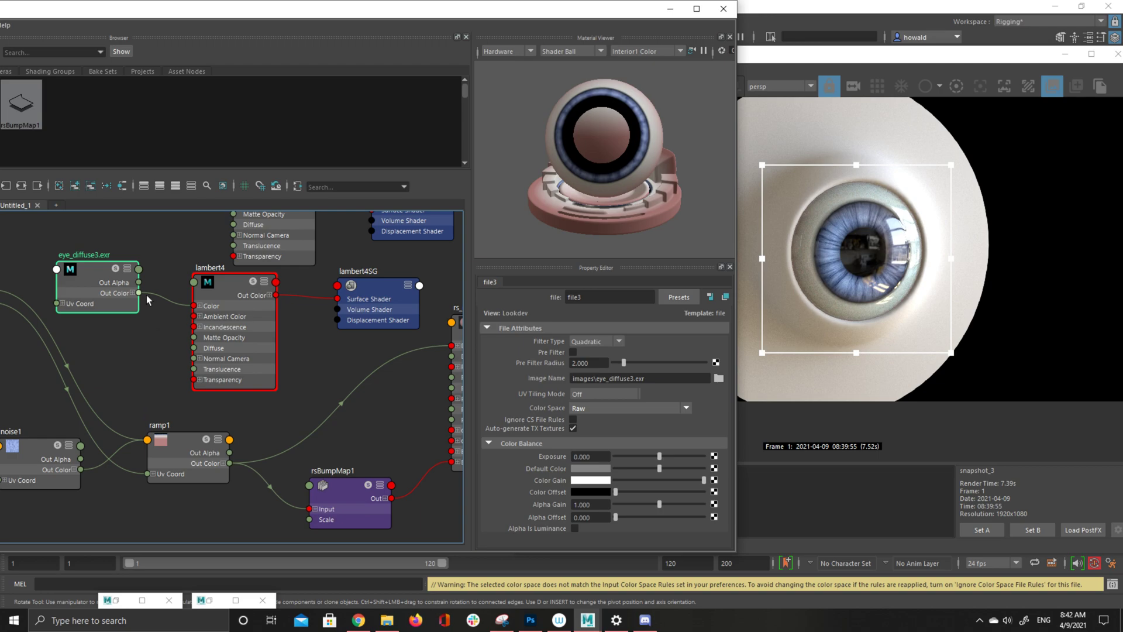
{"action": "left_click_drag", "start_coordinate": [145, 295], "coordinate": [310, 508]}
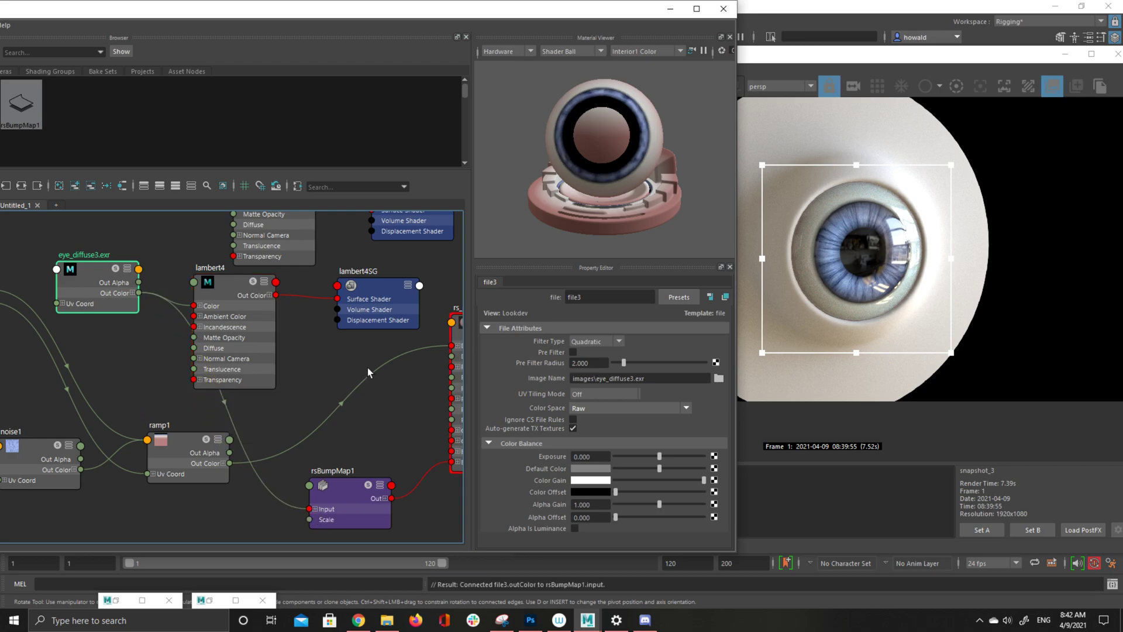
{"action": "middle_click_drag", "start_coordinate": [369, 372], "coordinate": [308, 351], "text": "alt"}
{"action": "left_click_drag", "start_coordinate": [77, 272], "coordinate": [390, 325]}
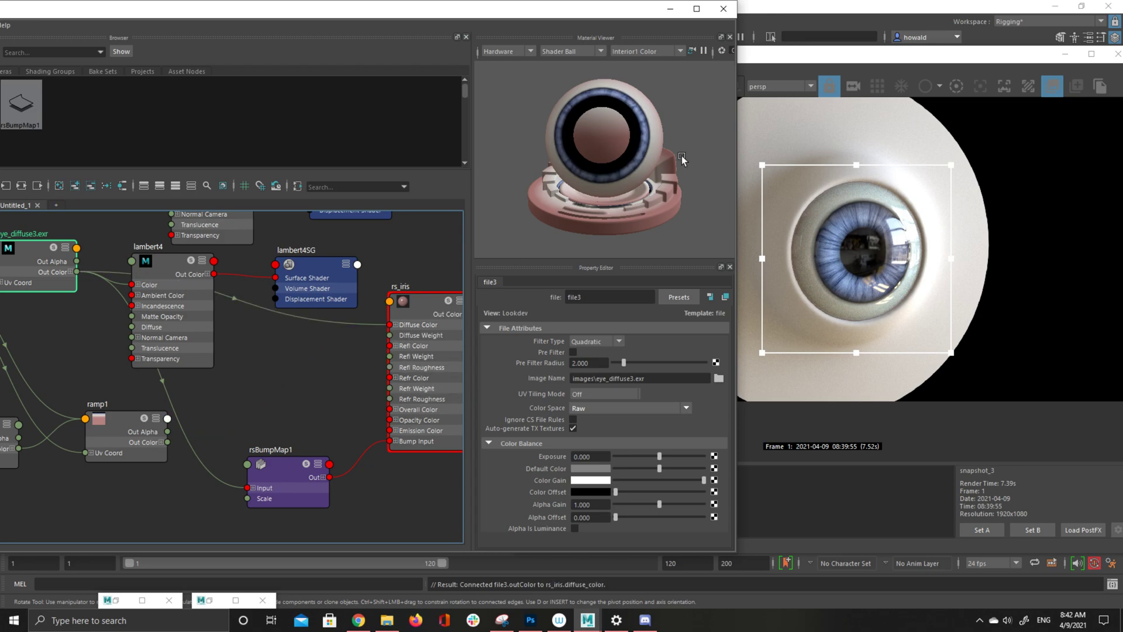
{"action": "left_click", "coordinate": [867, 59]}
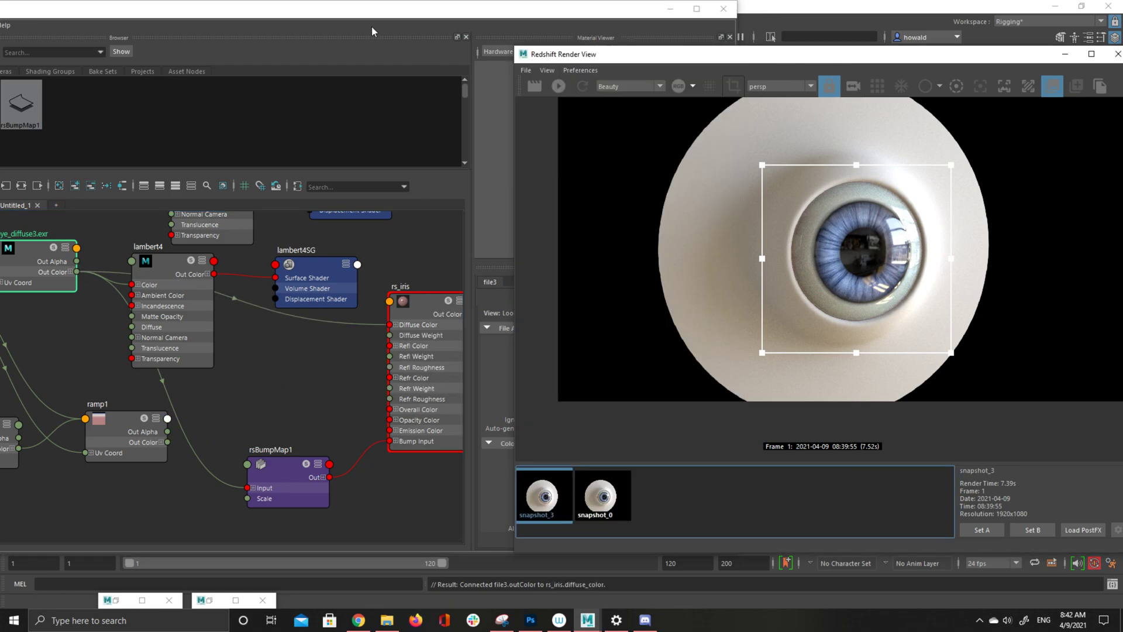
{"action": "left_click", "coordinate": [534, 86]}
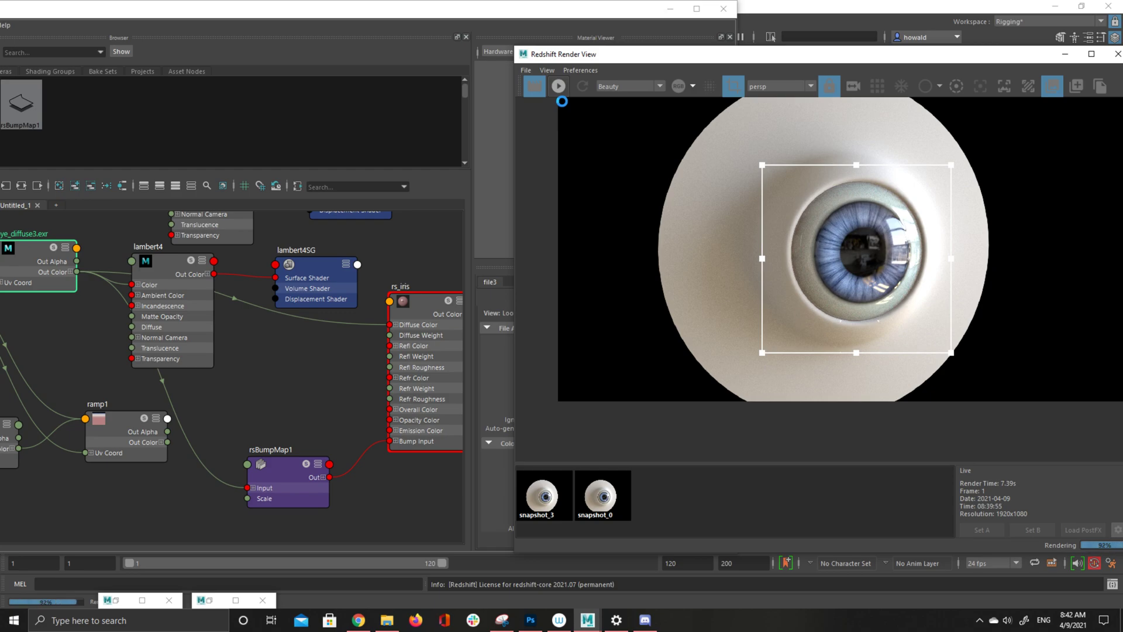
Compare the snapshot_3 and snapshot_0 renders repeatedly, examining the iris's color and fine detail
{"action": "left_click", "coordinate": [594, 513]}
{"action": "left_click", "coordinate": [546, 507]}
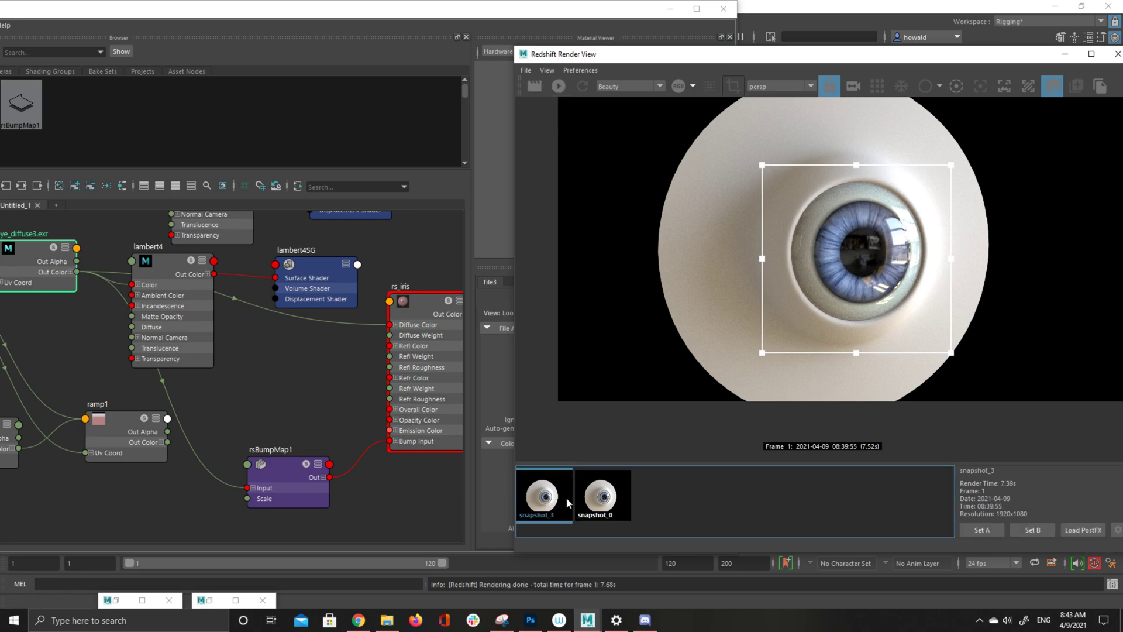
{"action": "left_click", "coordinate": [596, 500]}
{"action": "left_click", "coordinate": [568, 507]}
{"action": "left_click", "coordinate": [601, 504]}
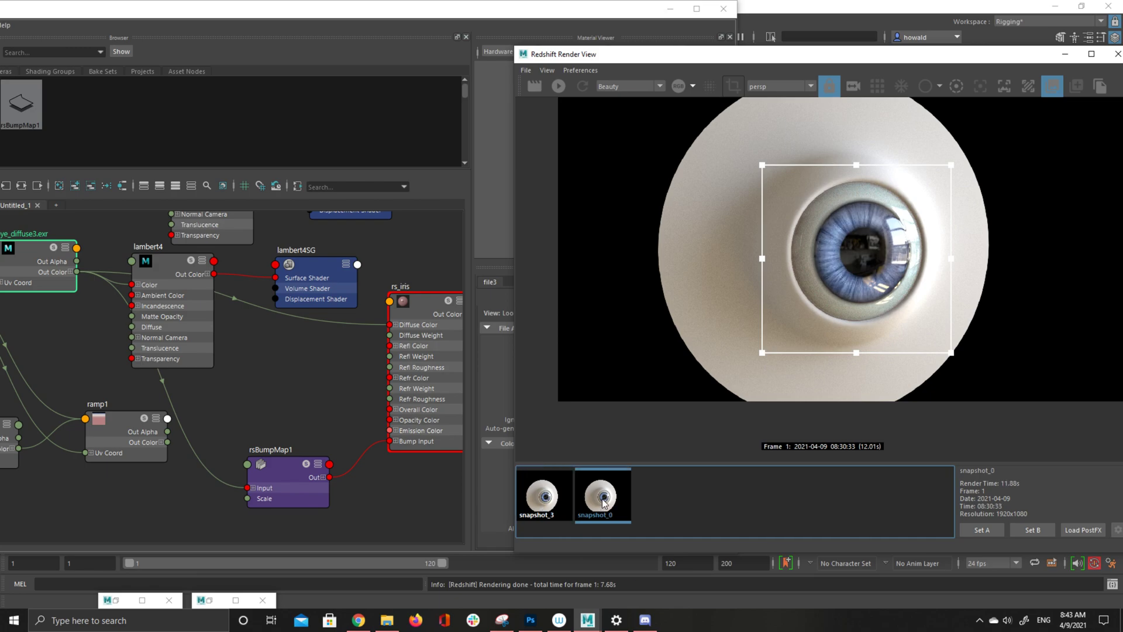
{"action": "left_click", "coordinate": [548, 508]}
{"action": "left_click", "coordinate": [625, 502]}
{"action": "left_click", "coordinate": [559, 498]}
{"action": "left_click", "coordinate": [598, 497]}
{"action": "left_click", "coordinate": [532, 507]}
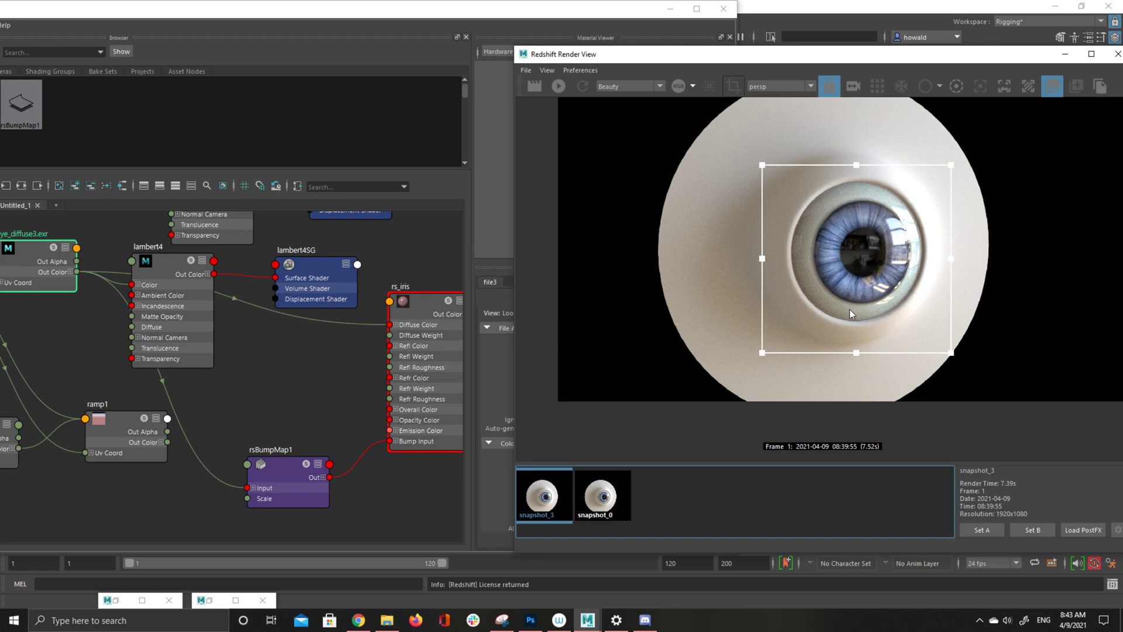
{"action": "left_click", "coordinate": [615, 493]}
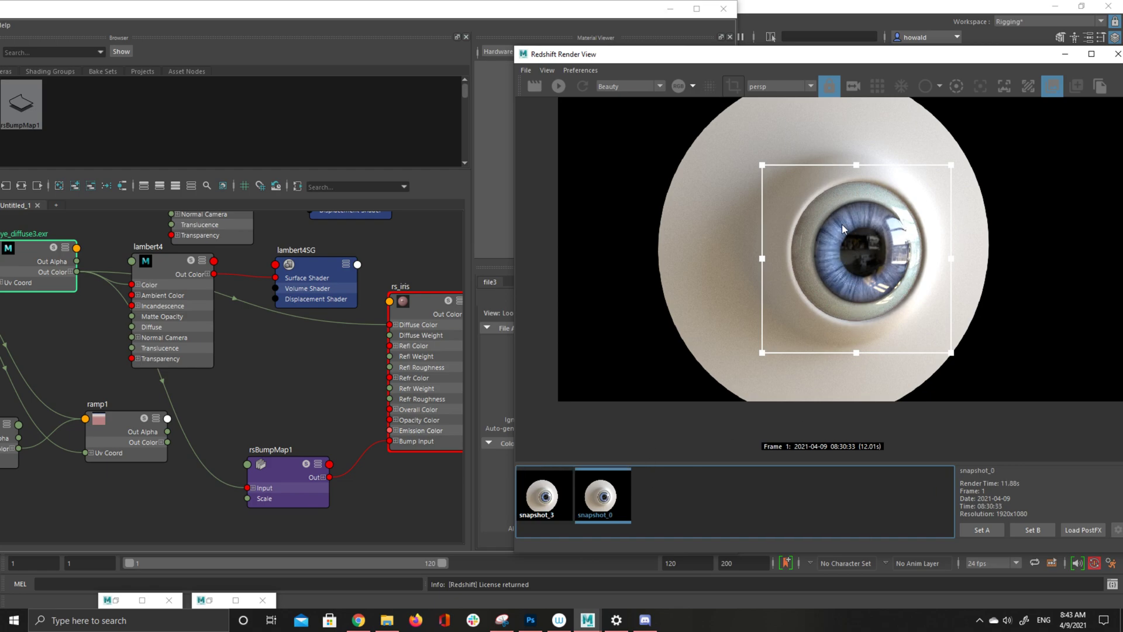
{"action": "left_click", "coordinate": [543, 500]}
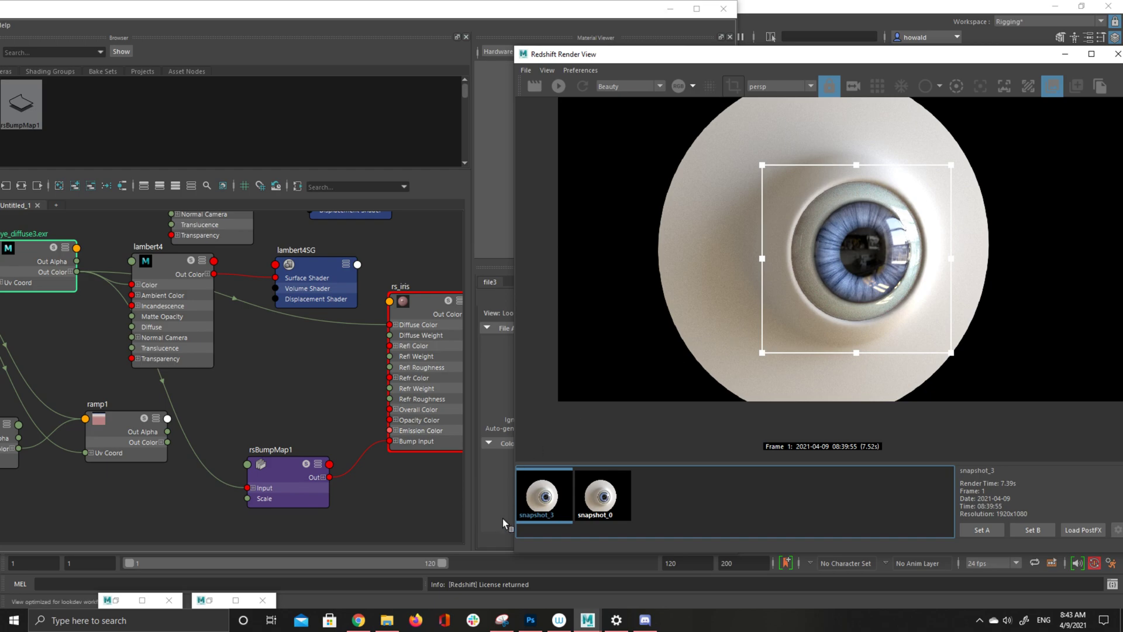
{"action": "left_click", "coordinate": [602, 496]}
{"action": "left_click", "coordinate": [570, 501]}
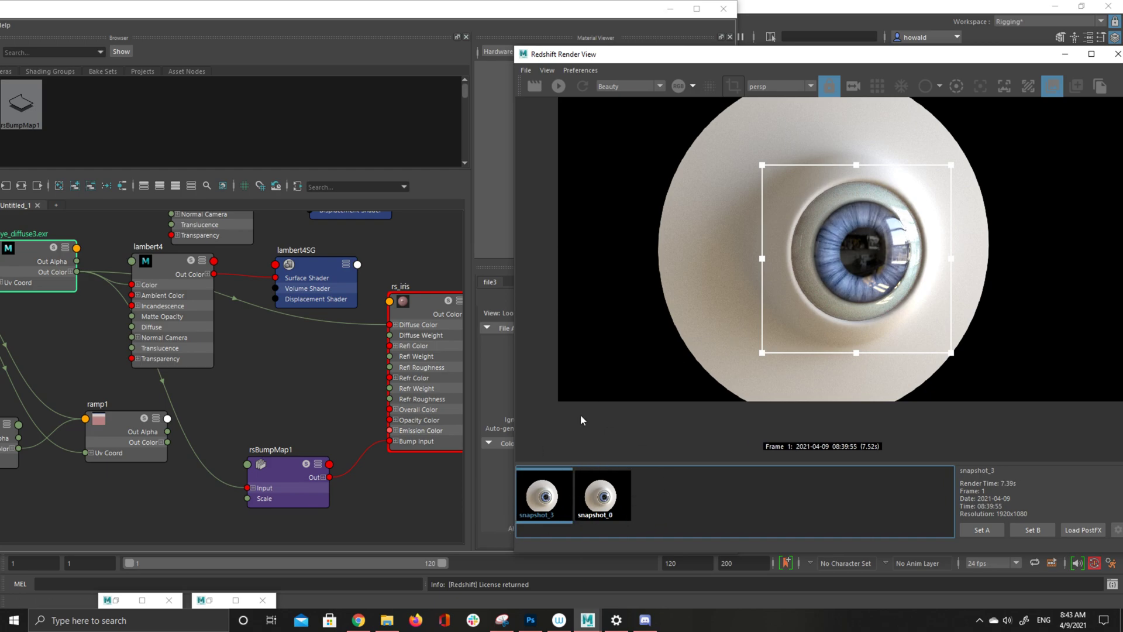